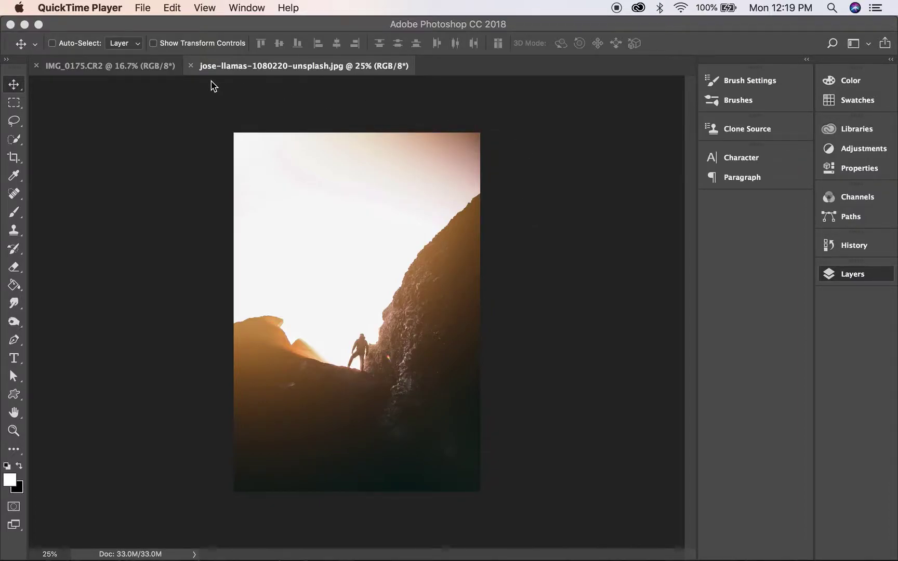
Drag a trial copy of the IMG_0175 superhero onto the ridge photo, then delete that Layer 1.
key(XF86AudioRaiseVolume)
click(120, 147)
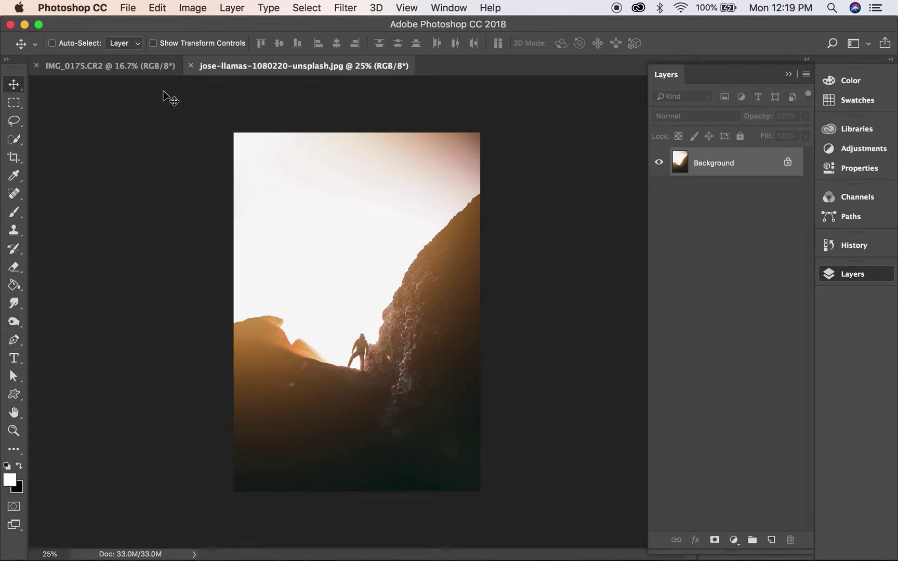
click(154, 68)
mouse_move(366, 373)
mouse_down()
mouse_move(304, 56)
mouse_move(364, 192)
mouse_up()
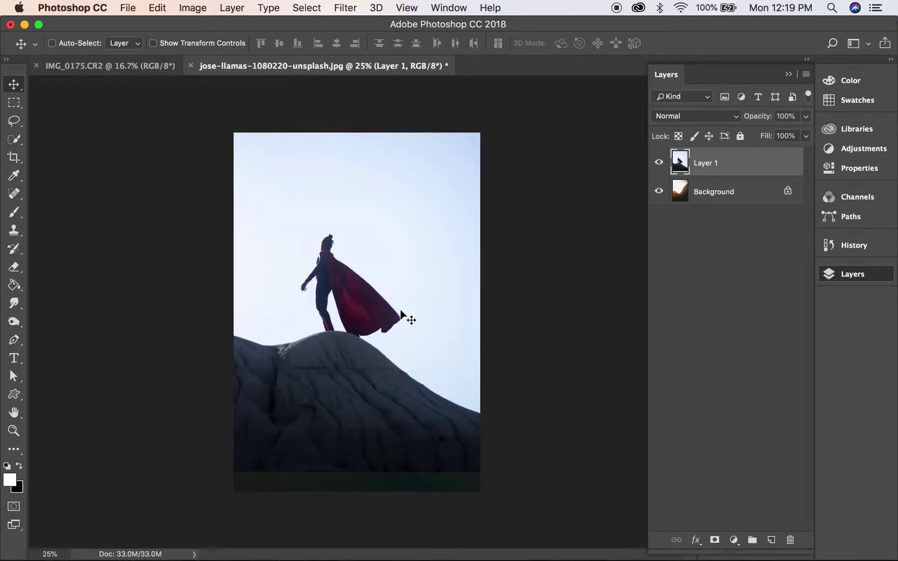
drag(401, 310, 405, 381)
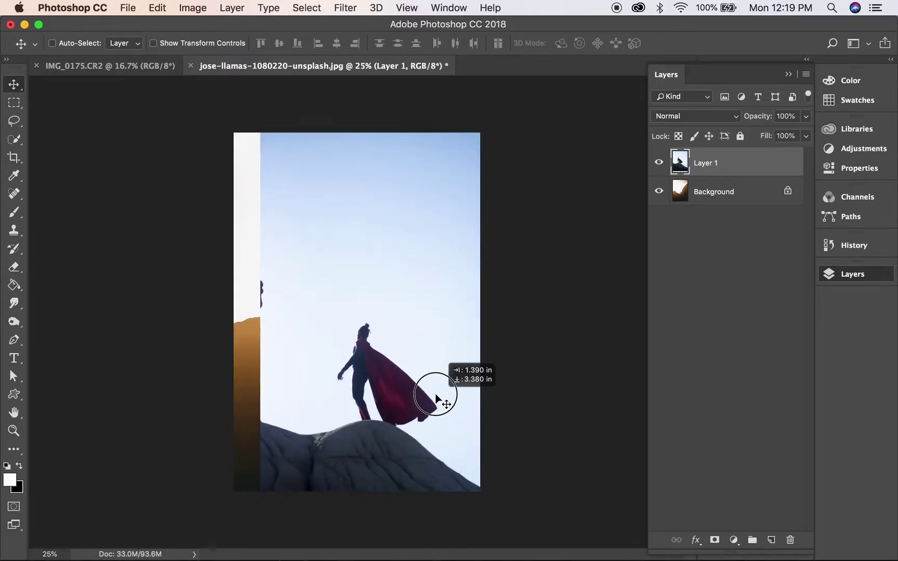
click(405, 381)
key(Delete)
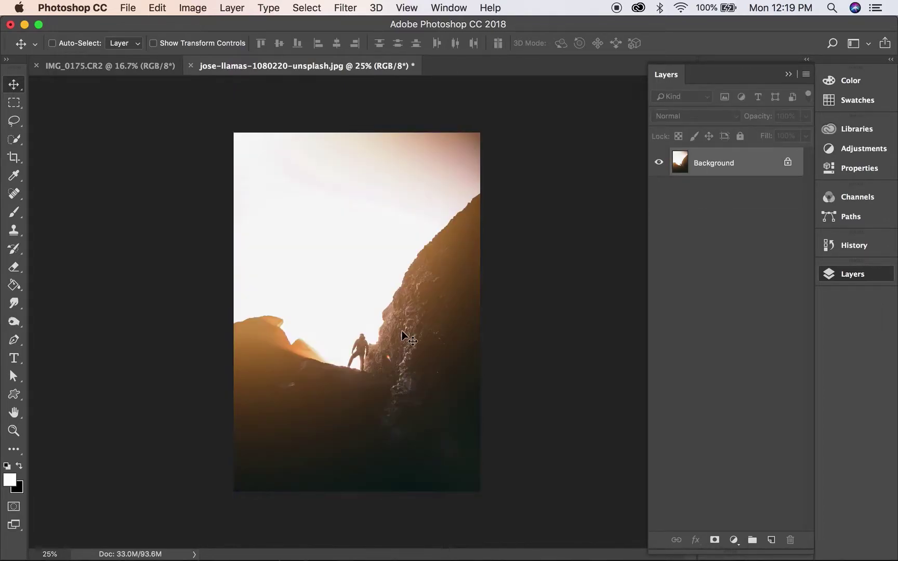
Return to the IMG_0175.CR2 superhero photo and zoom in on the figure.
click(124, 66)
scroll(354, 318, up, 3)
scroll(353, 318, up, 3)
scroll(354, 318, up, 3)
scroll(354, 318, up, 1)
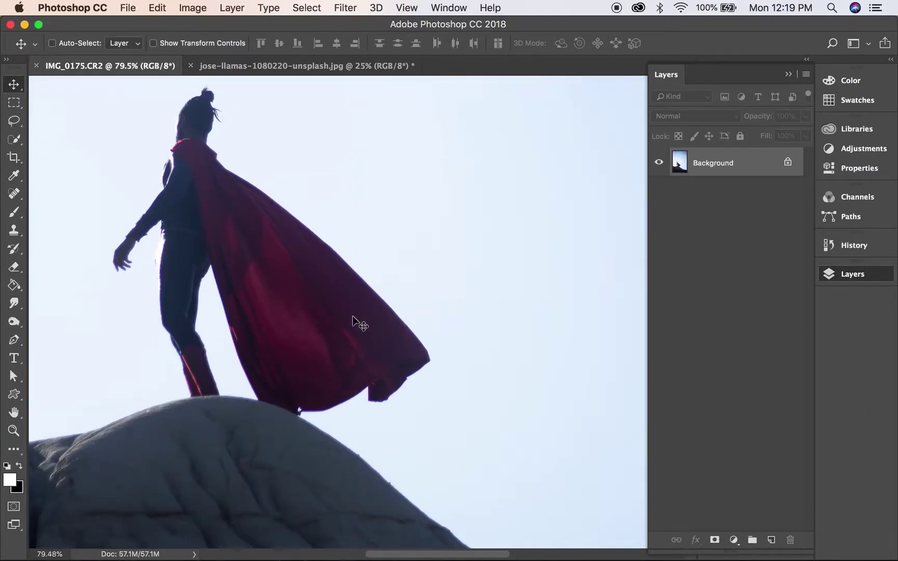
scroll(353, 319, up, 2)
Start a Pen shape outline at the boot tip, tracing the boot and inner leg up to the gap.
key(p)
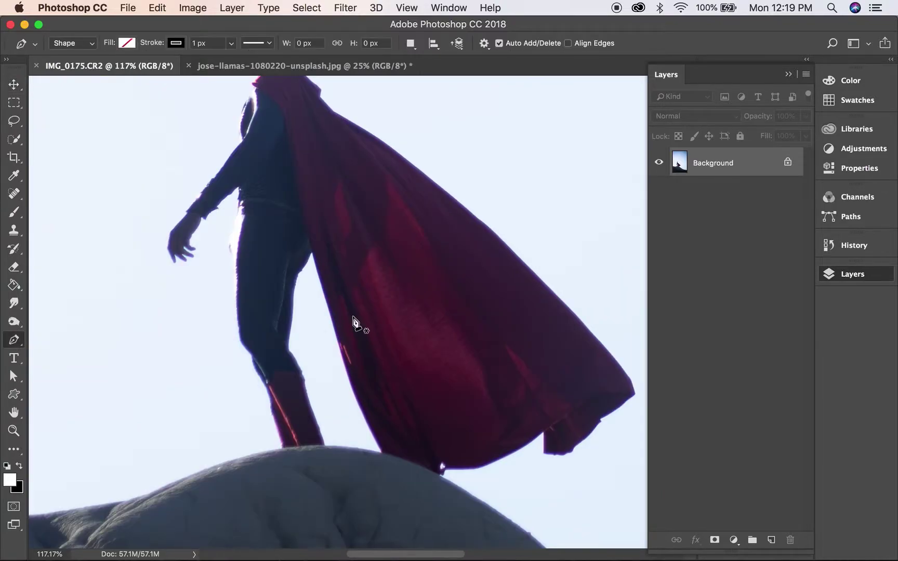
scroll(354, 320, left, 3)
click(357, 449)
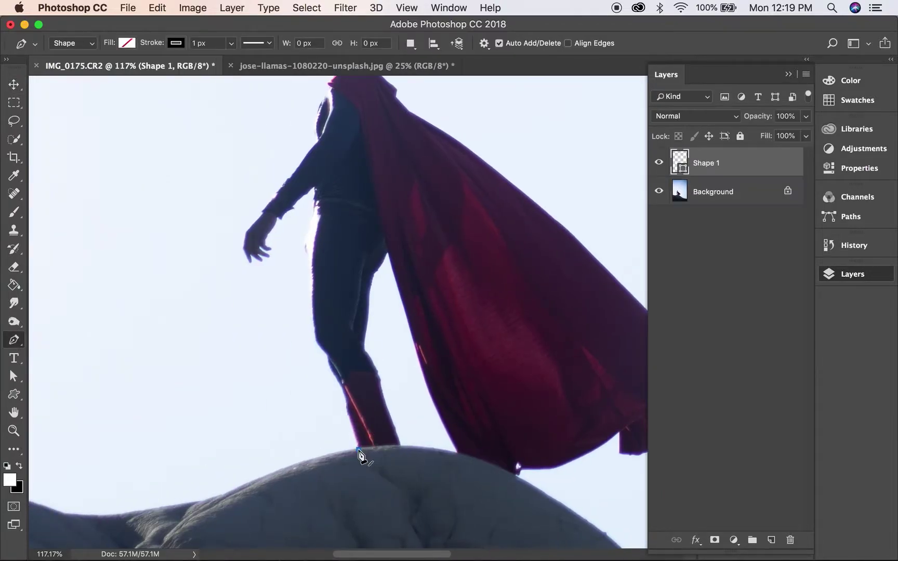
click(400, 446)
scroll(407, 446, up, 1)
scroll(406, 446, up, 2)
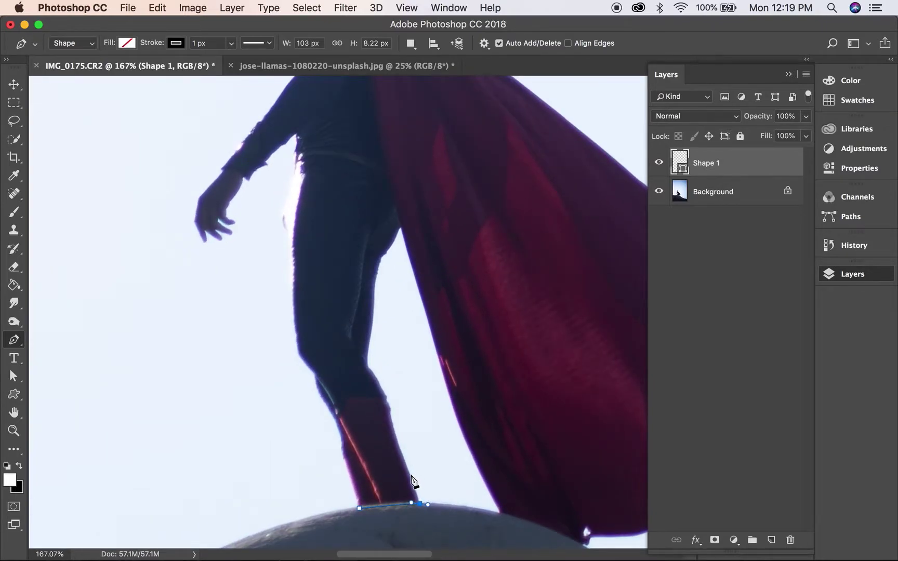
click(406, 460)
click(396, 428)
click(391, 401)
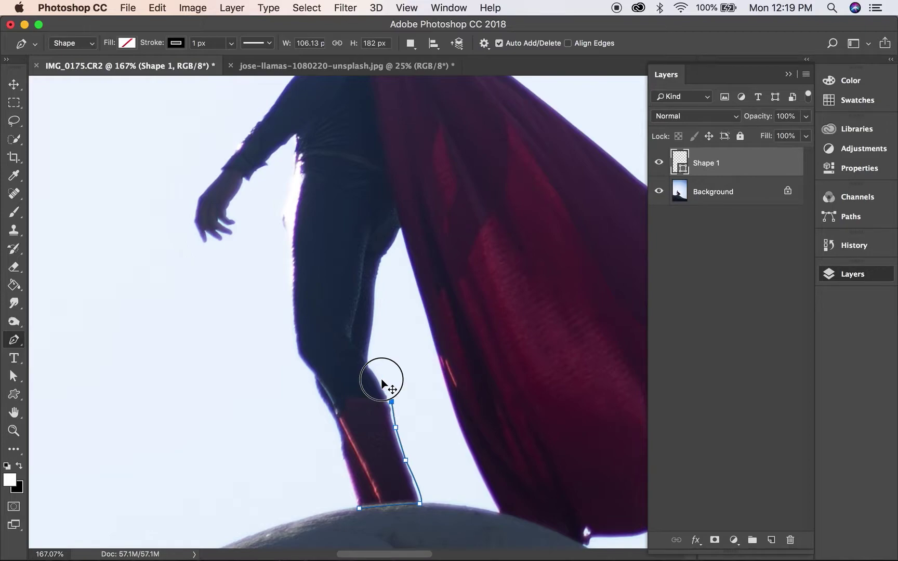
click(375, 332)
click(377, 300)
click(381, 269)
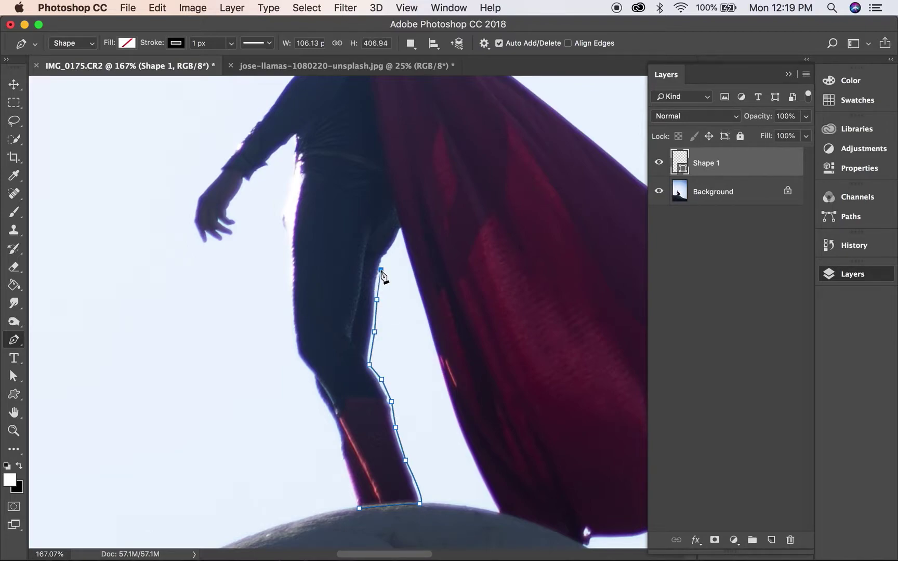
click(401, 233)
click(417, 288)
Trace down the cape's inner edge to where the cape meets the ridge.
scroll(417, 290, down, 1)
scroll(416, 290, down, 5)
scroll(416, 291, right, 5)
click(343, 263)
click(362, 321)
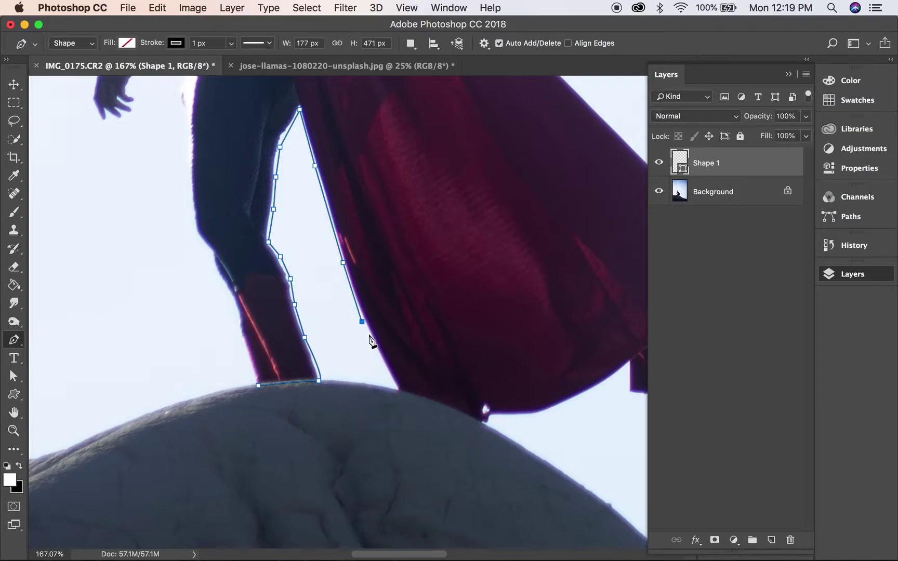
click(398, 390)
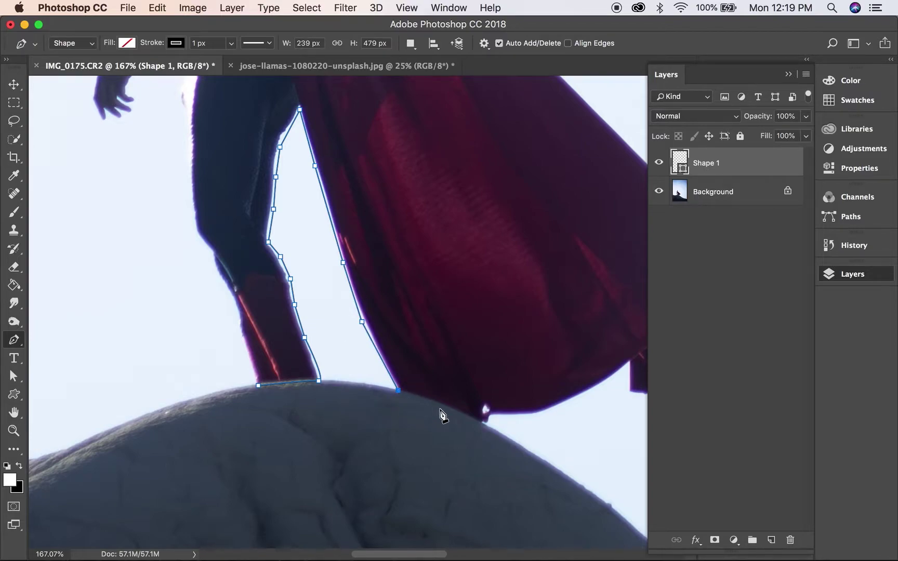
drag(479, 424, 485, 427)
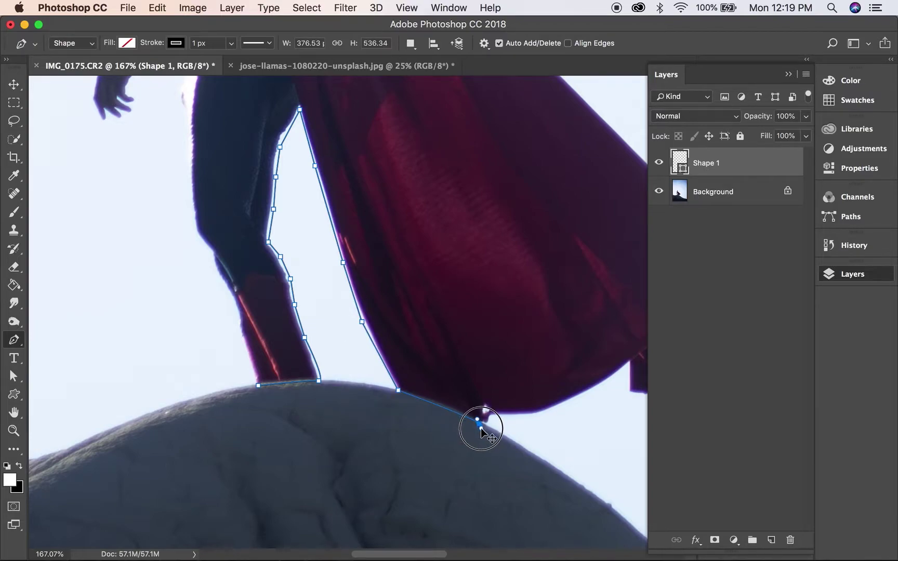
click(490, 425)
Continue the outline along the cape hem and its folded corner out to the tip.
scroll(490, 425, right, 5)
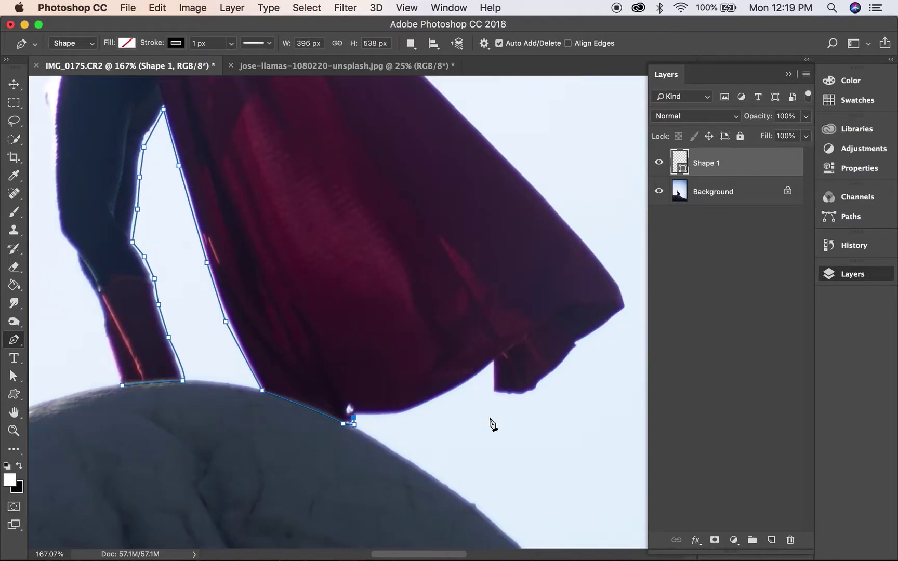
click(394, 415)
click(453, 391)
click(491, 365)
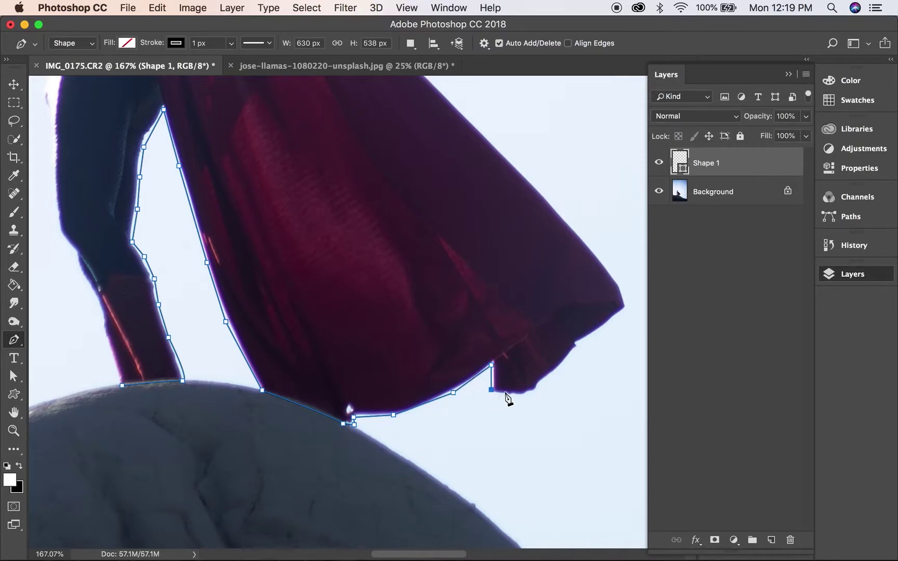
click(532, 395)
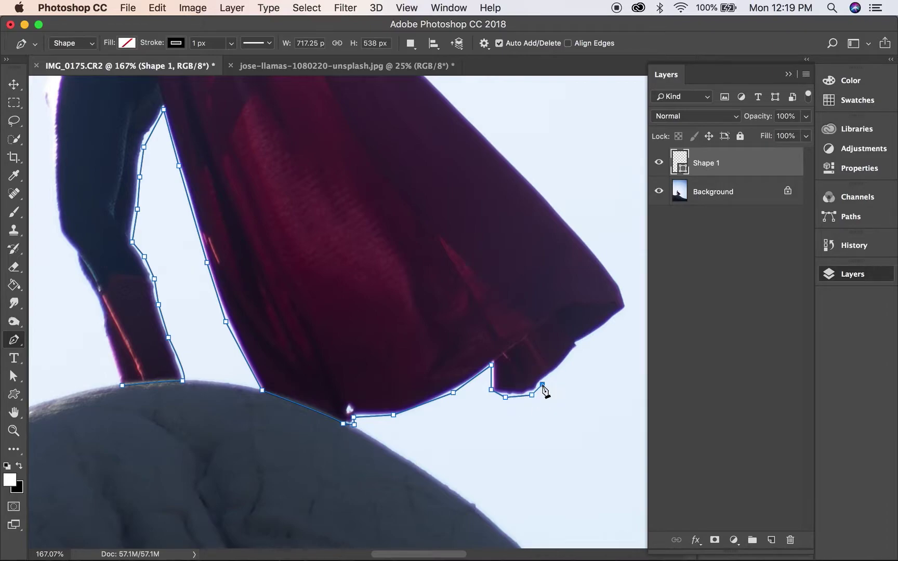
click(573, 357)
click(583, 343)
click(626, 310)
Trace back up the cape's outer edge toward the shoulder.
scroll(603, 312, right, 3)
scroll(603, 312, up, 2)
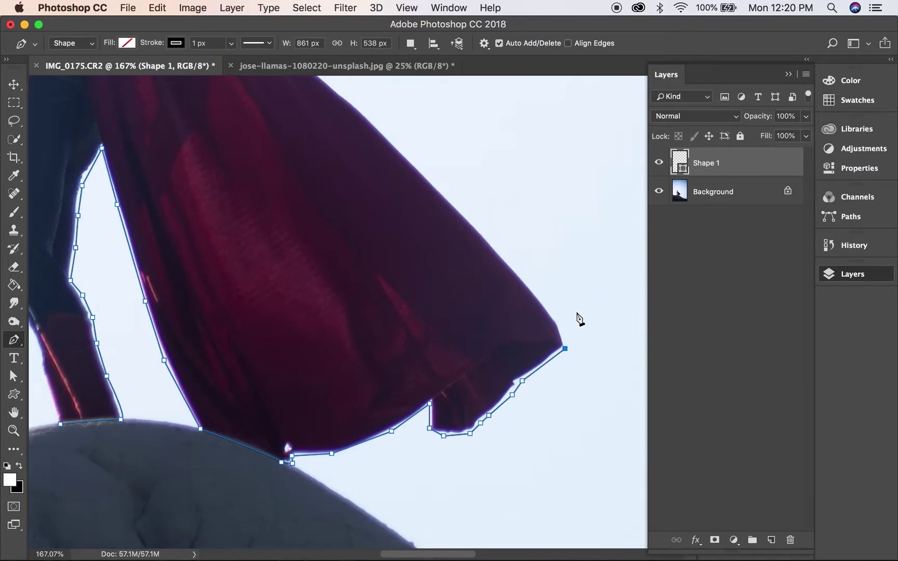
click(559, 319)
scroll(532, 292, up, 5)
scroll(531, 292, left, 2)
click(446, 281)
scroll(448, 283, up, 1)
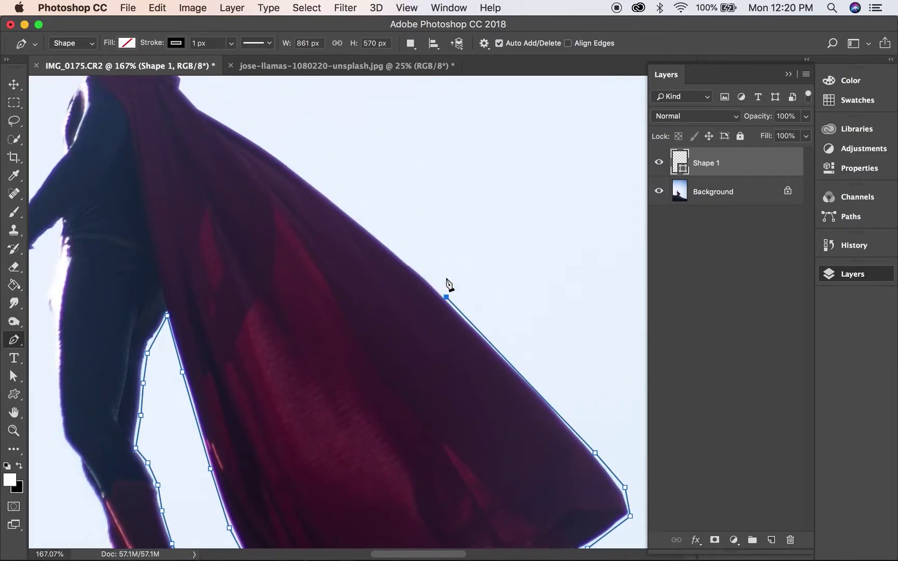
scroll(448, 285, up, 1)
scroll(448, 284, left, 1)
click(412, 268)
click(363, 223)
scroll(384, 250, up, 5)
scroll(384, 249, left, 5)
Outline the cape edge up past the shoulder and neck to the top of the head.
click(390, 277)
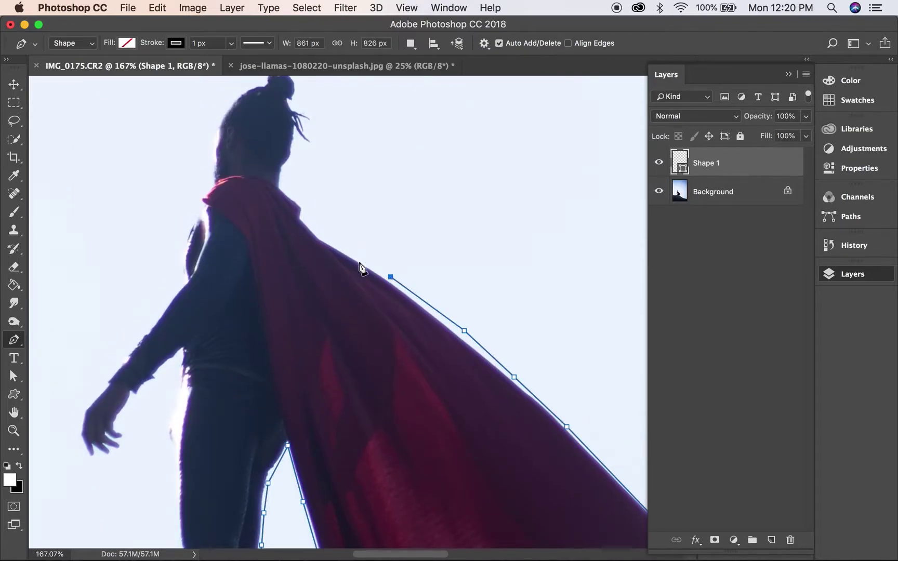
click(323, 237)
click(303, 216)
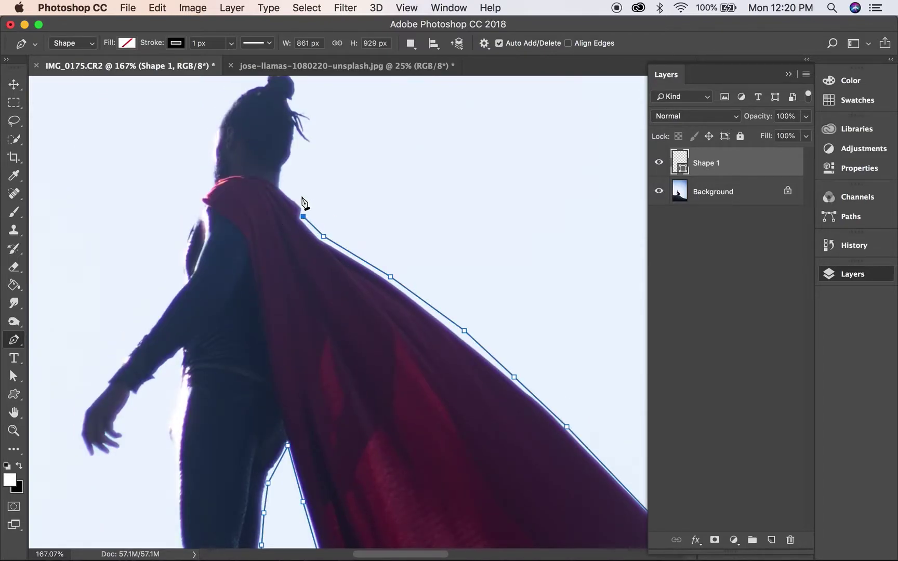
click(282, 186)
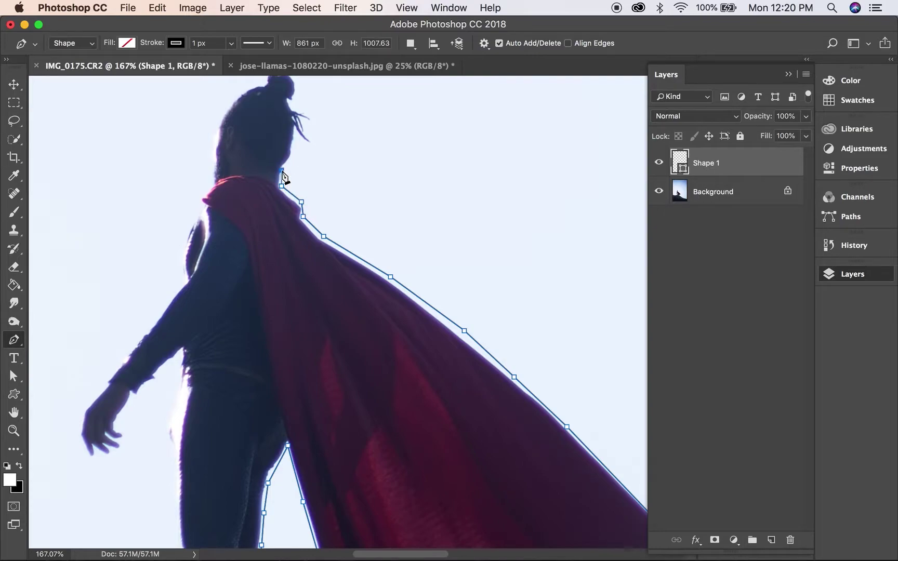
click(295, 134)
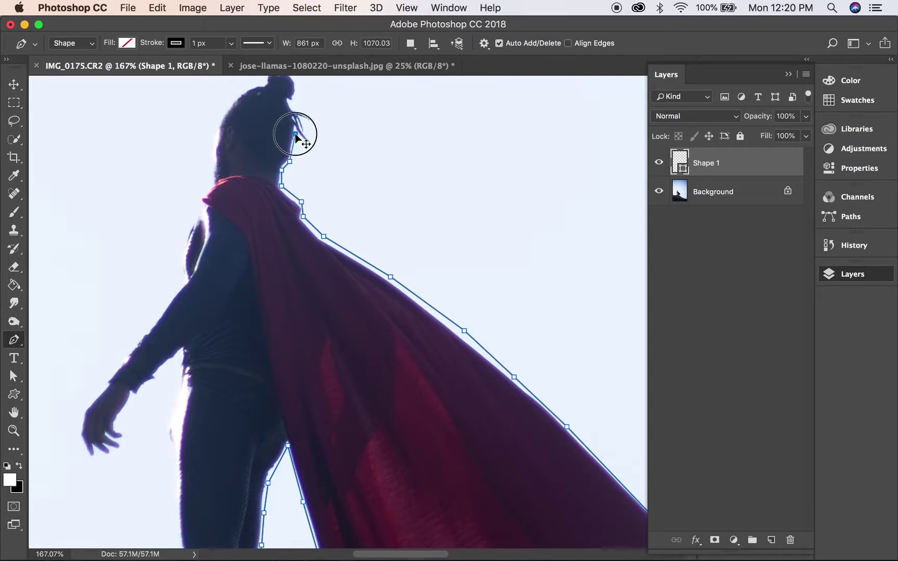
click(314, 136)
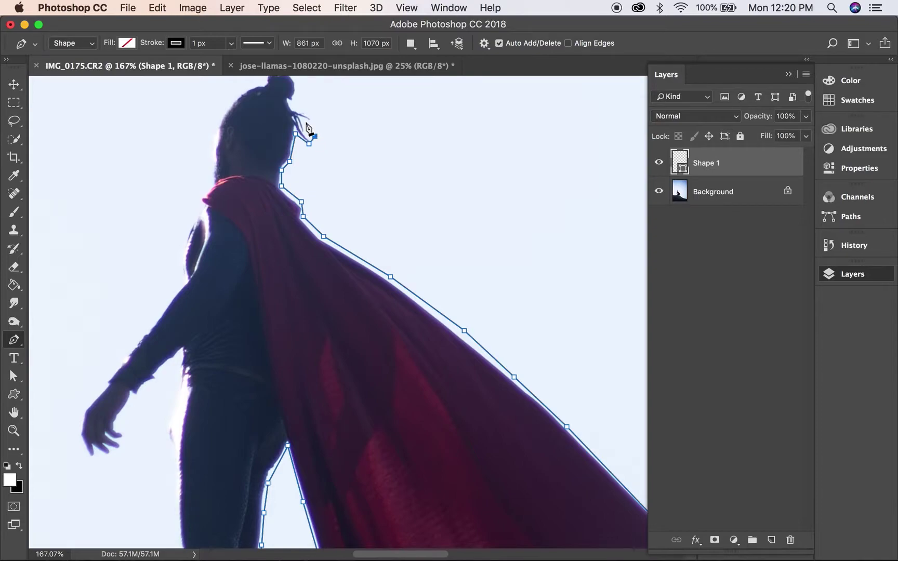
click(291, 103)
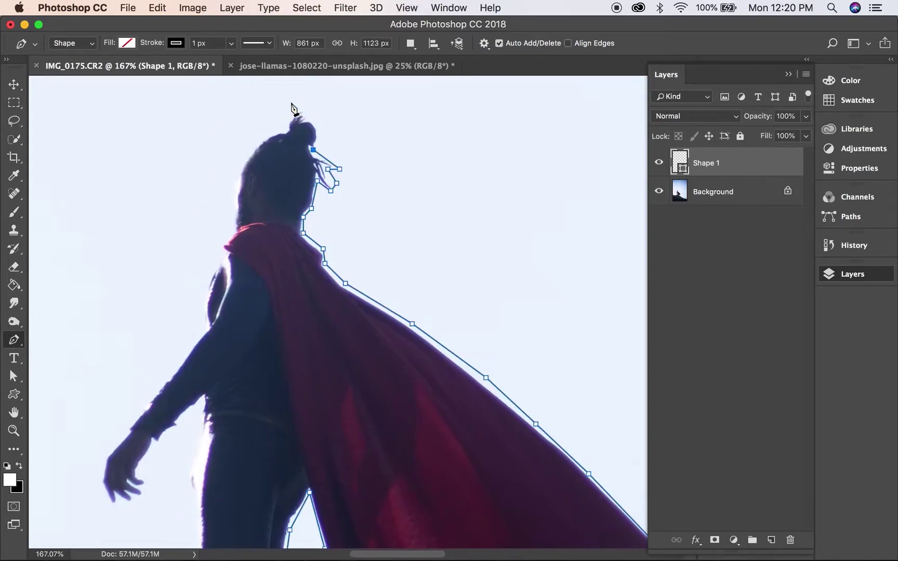
Trace around the hair bun and down the side of the head to the shoulder.
scroll(312, 130, up, 3)
scroll(312, 130, left, 2)
click(331, 137)
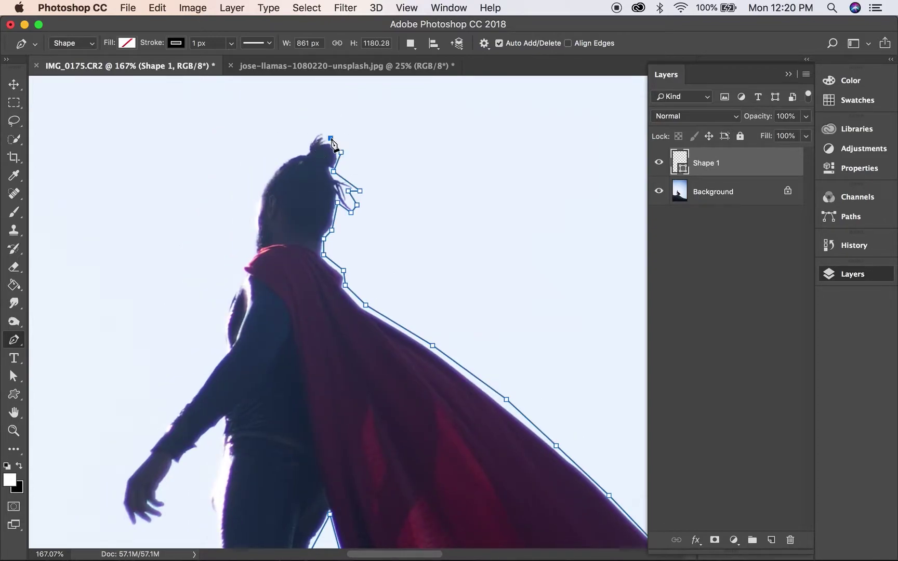
click(317, 130)
click(308, 152)
click(275, 165)
click(260, 184)
click(255, 201)
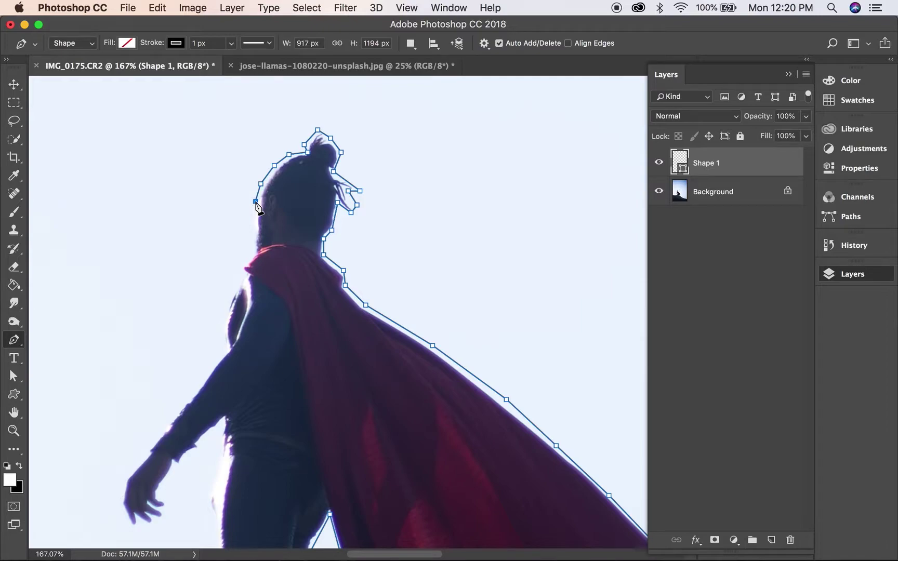
click(253, 223)
click(251, 243)
click(246, 259)
click(237, 269)
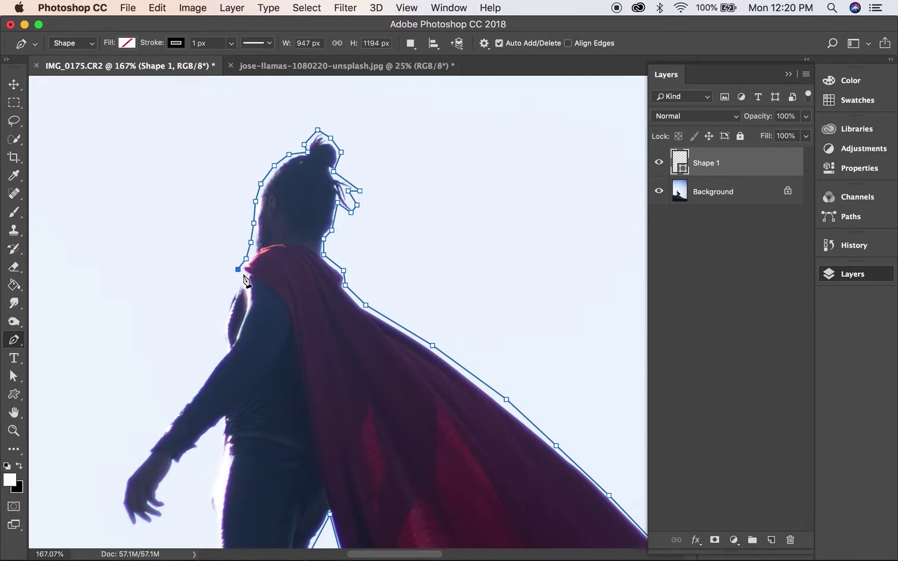
click(224, 304)
Outline down the arm and around the wrist, hand and fingertips.
scroll(229, 291, down, 5)
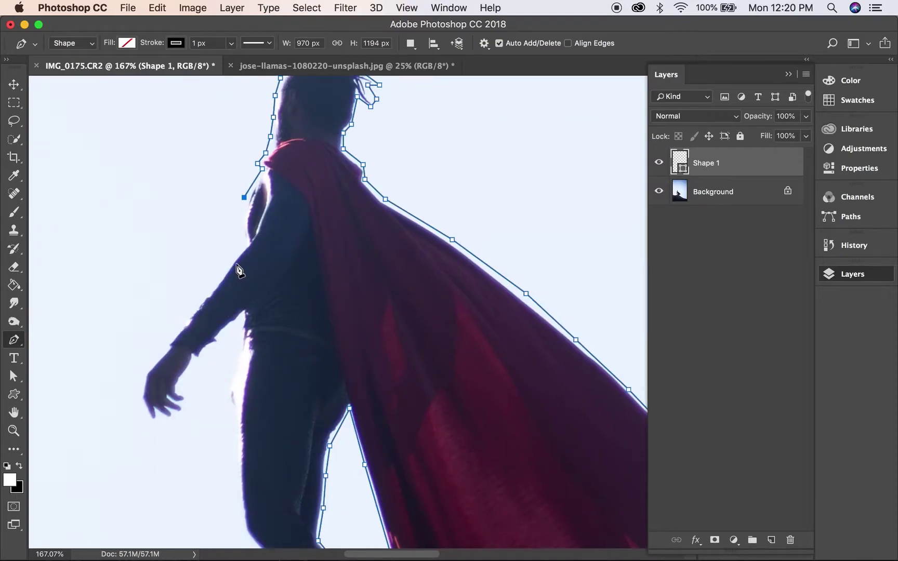
click(245, 247)
click(202, 294)
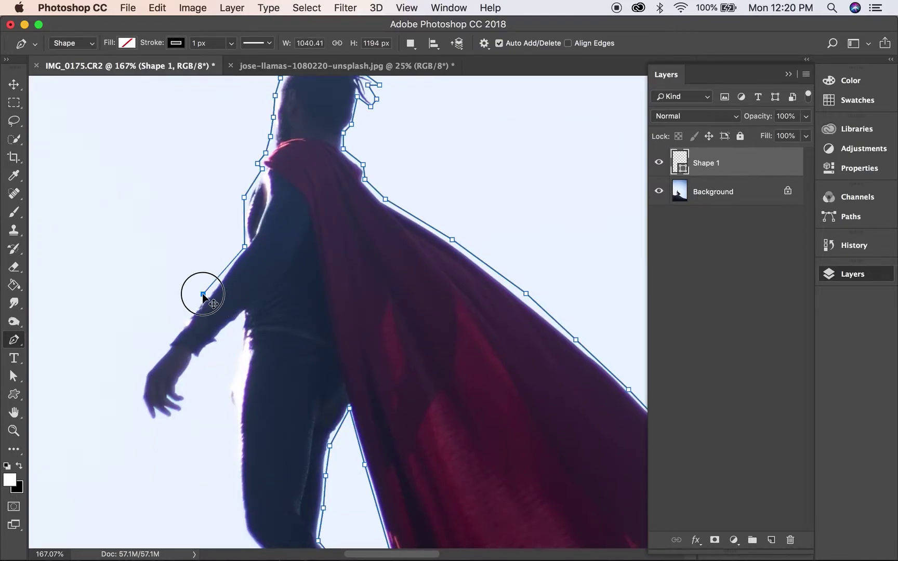
click(166, 337)
click(163, 350)
click(145, 372)
scroll(146, 374, down, 3)
scroll(147, 374, left, 2)
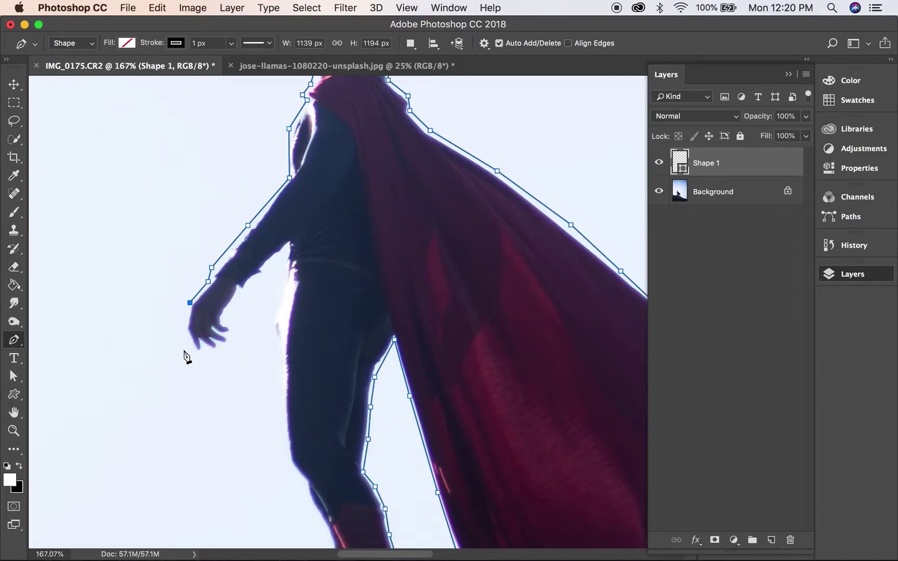
click(182, 328)
click(193, 349)
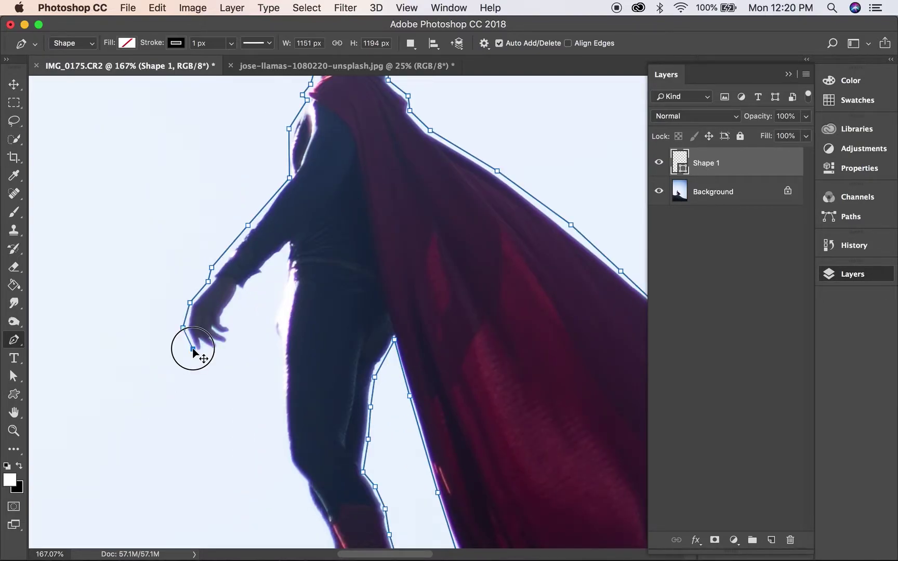
click(203, 357)
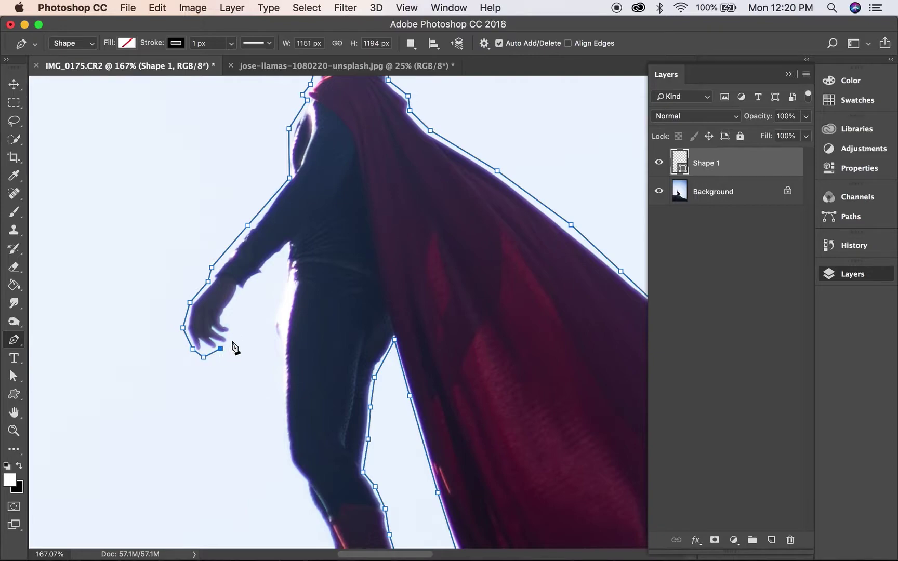
click(226, 317)
Trace up the inner arm, down the side and front leg to the boot, closing the path.
click(259, 287)
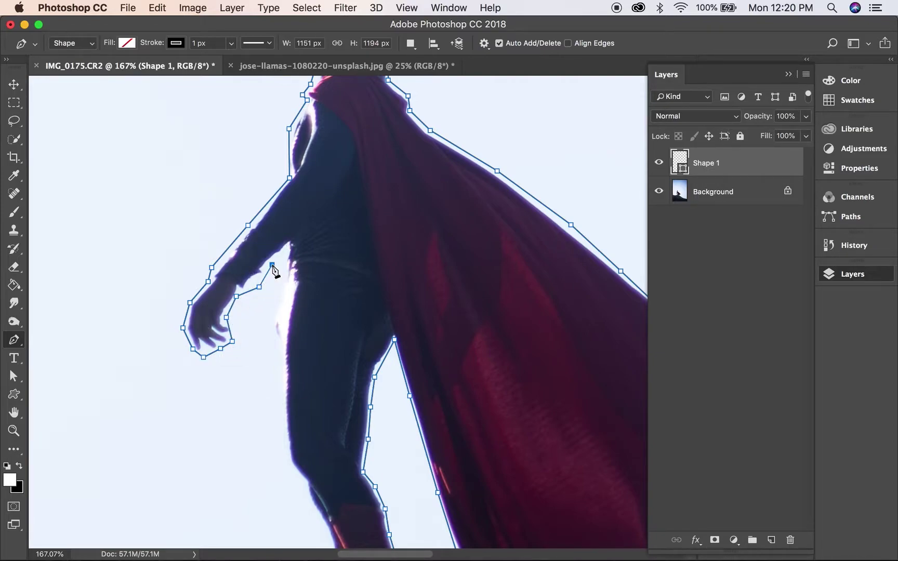
click(271, 316)
click(273, 337)
click(276, 363)
scroll(277, 364, down, 5)
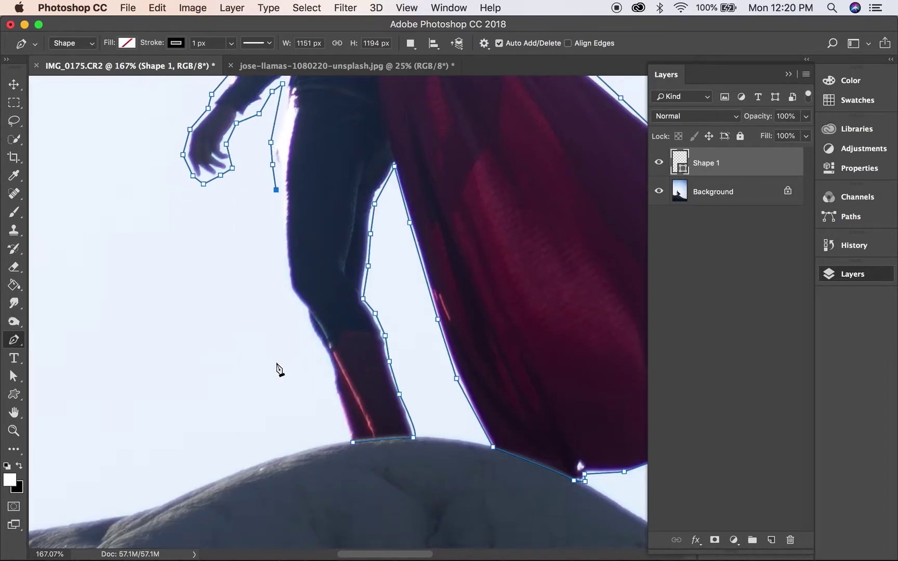
click(281, 273)
click(291, 302)
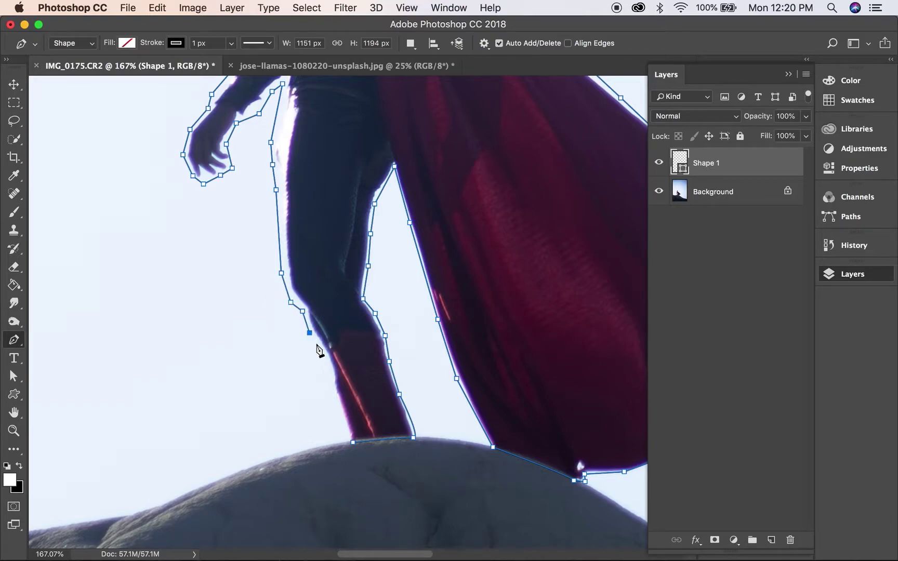
click(328, 361)
click(334, 395)
click(353, 443)
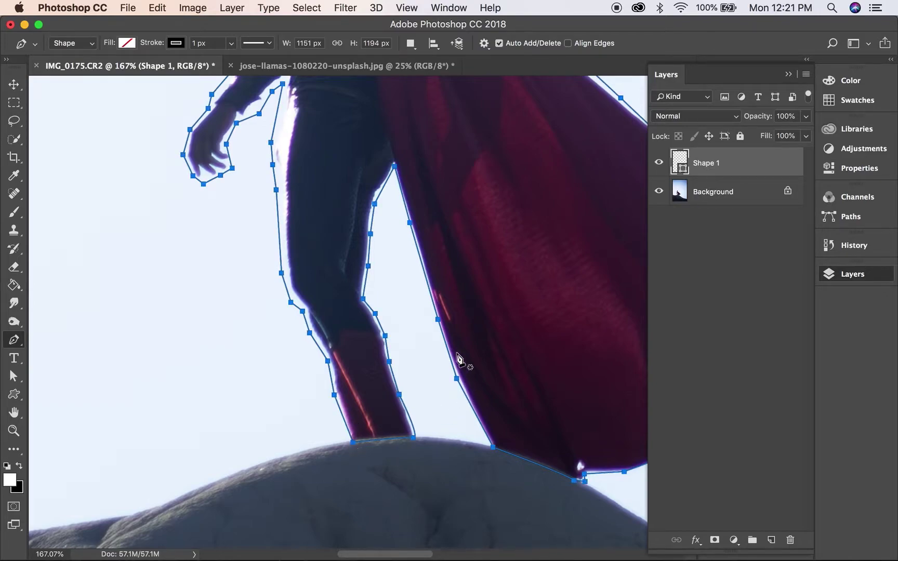
right_click(275, 213)
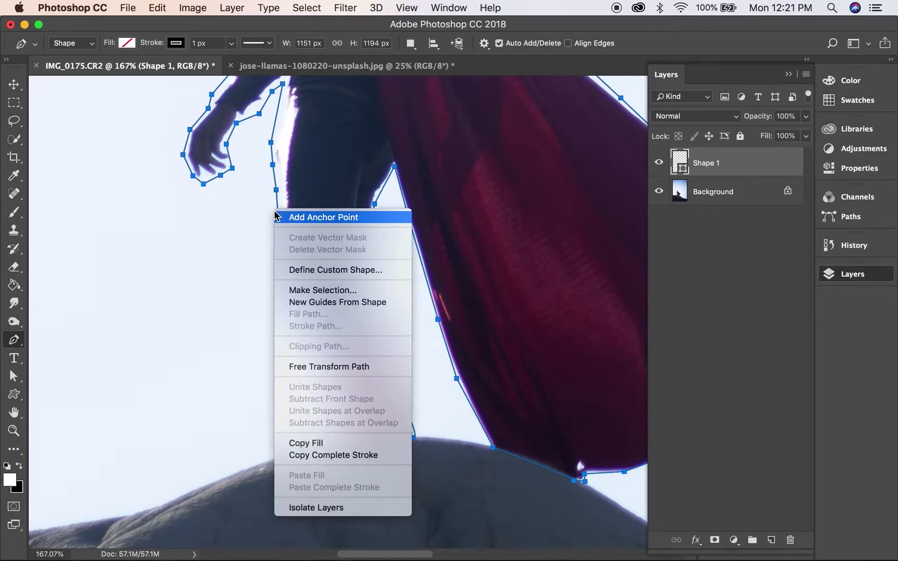
Make a 0-pixel-feather selection from the path and hide the Shape 1 layer.
click(358, 290)
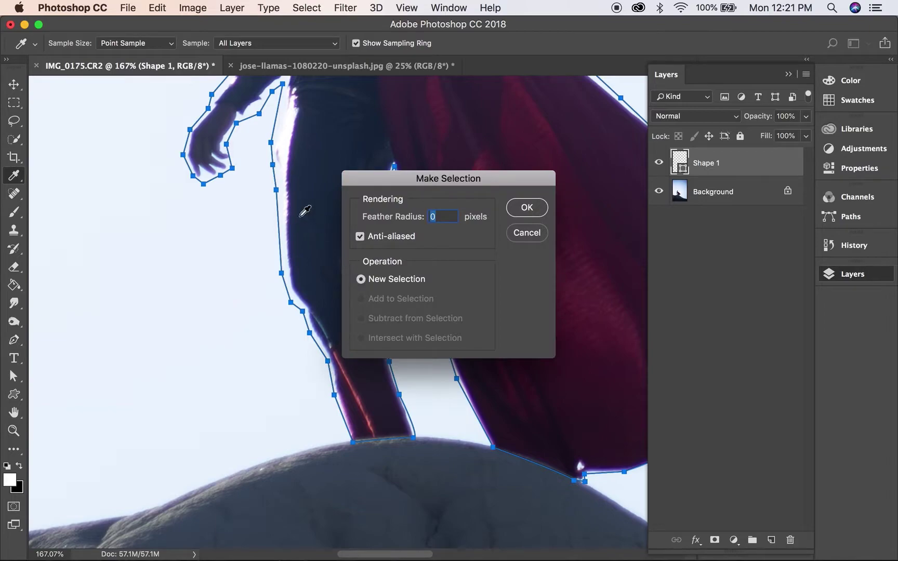
click(511, 209)
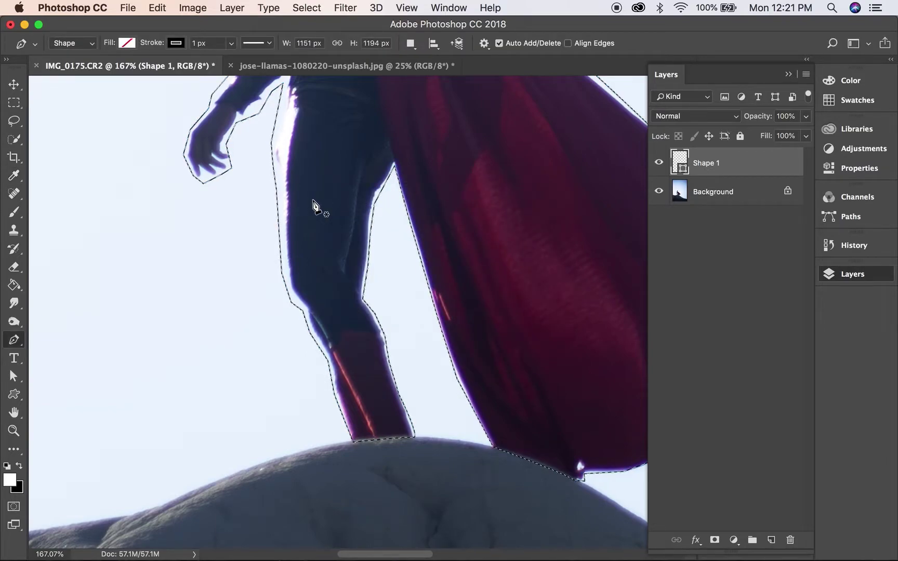
click(658, 162)
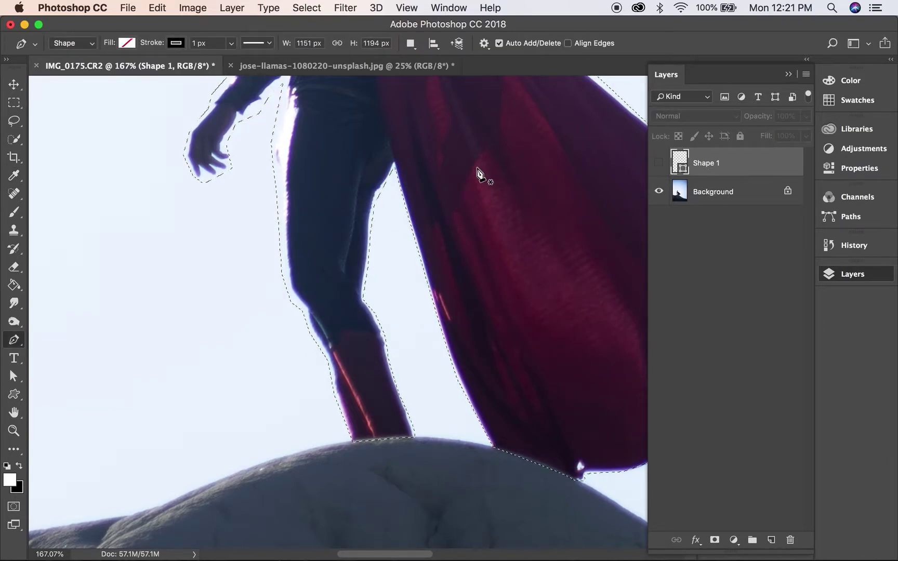
Try dragging Shape 1 into the jose-llamas ridge photo, then undo it.
key(v)
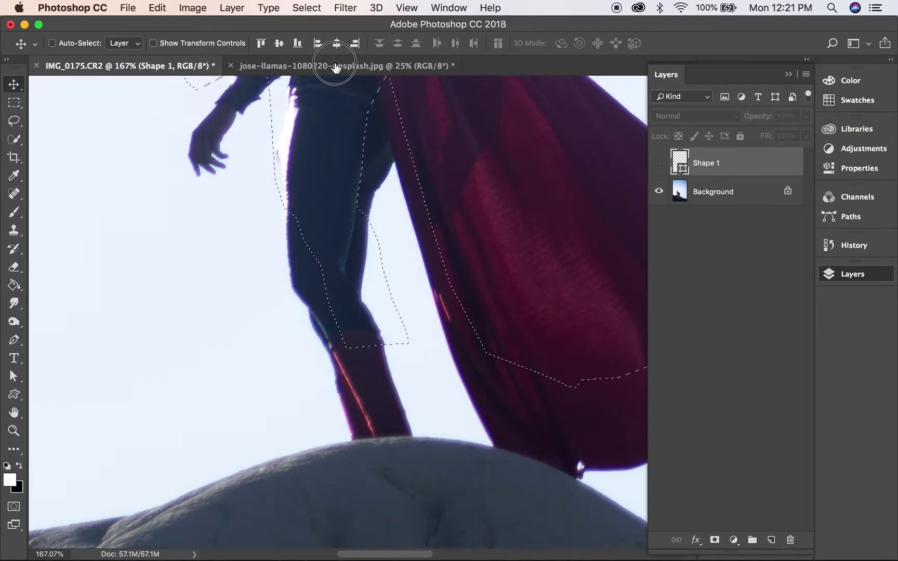
click(335, 66)
drag(335, 66, 338, 165)
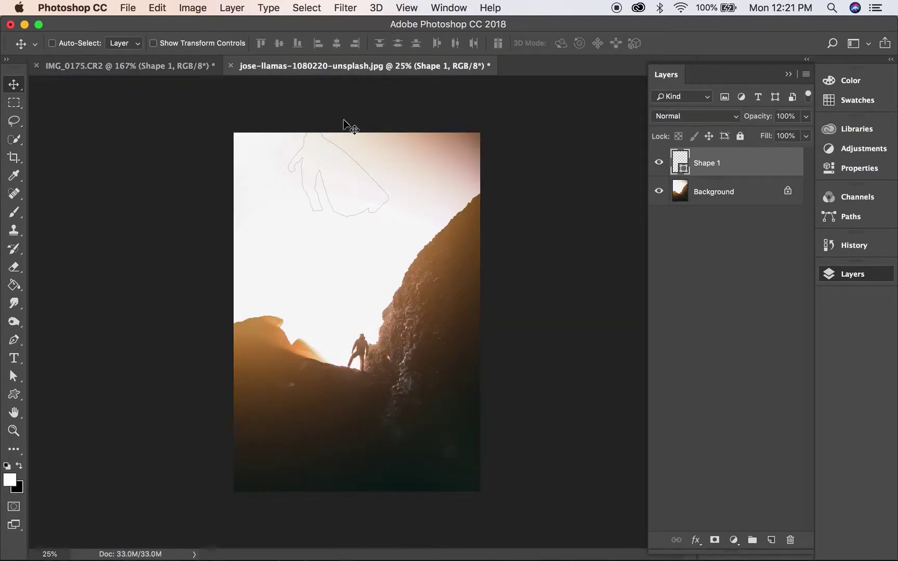
key(ctrl+z)
Drag the selected caped figure from IMG_0175 into the jose-llamas ridge photo.
click(201, 68)
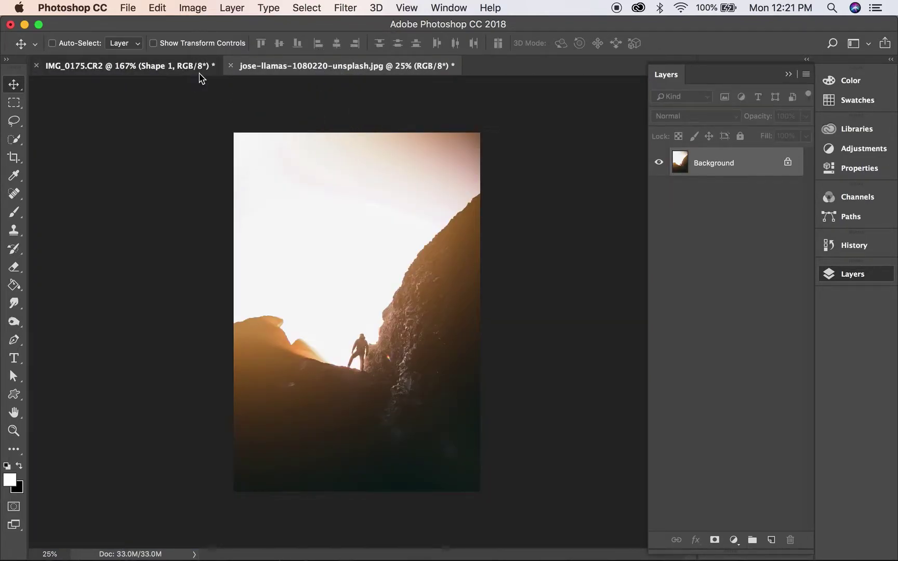
click(707, 190)
mouse_move(337, 188)
mouse_down()
mouse_move(399, 85)
mouse_move(367, 348)
mouse_up()
Scale the figure to about 45% and place it on the rocks beside the hiker.
key(ctrl+t)
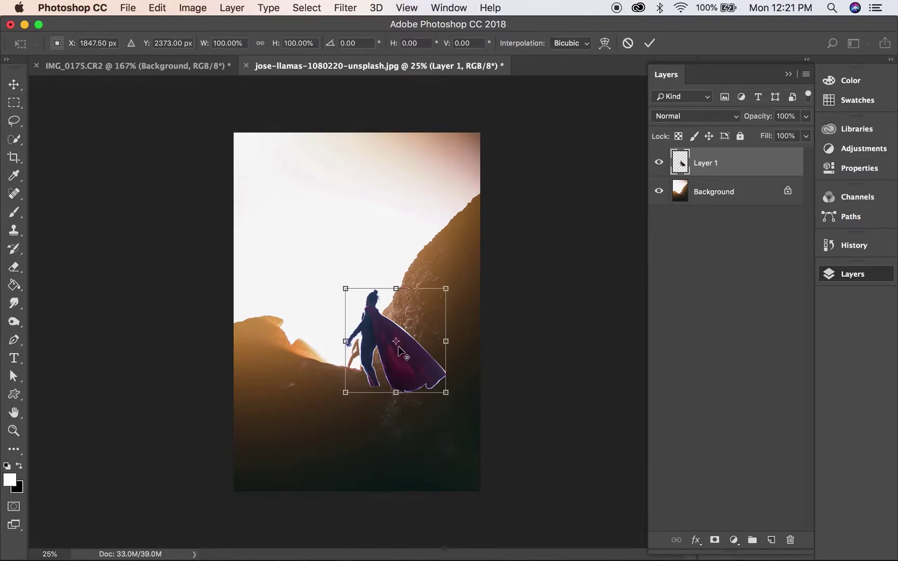
drag(446, 289, 423, 312)
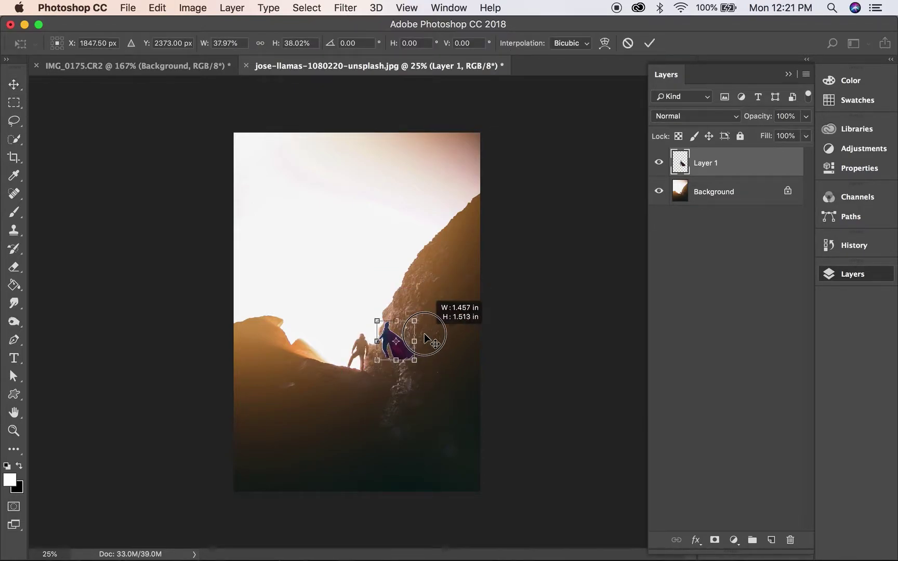
scroll(431, 323, up, 1)
scroll(430, 323, up, 3)
scroll(431, 323, up, 3)
scroll(431, 323, down, 2)
scroll(431, 323, right, 2)
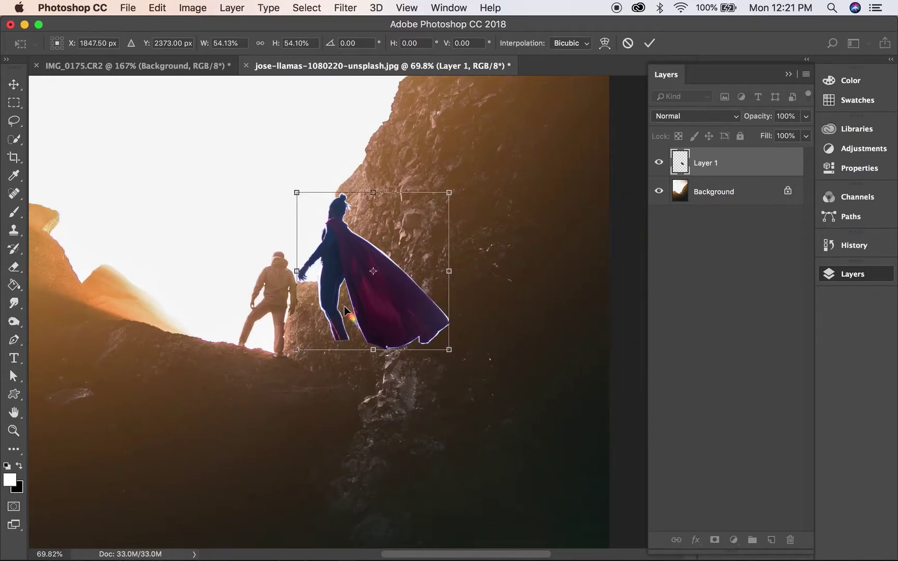
mouse_move(302, 313)
mouse_down()
mouse_move(294, 322)
mouse_move(301, 344)
mouse_up()
drag(256, 232, 270, 245)
drag(303, 324, 225, 300)
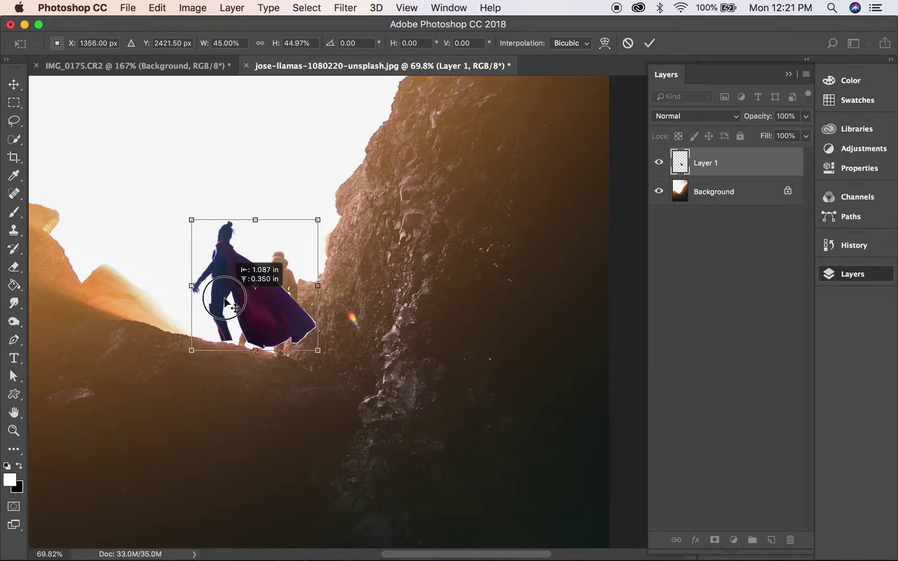
drag(225, 300, 225, 302)
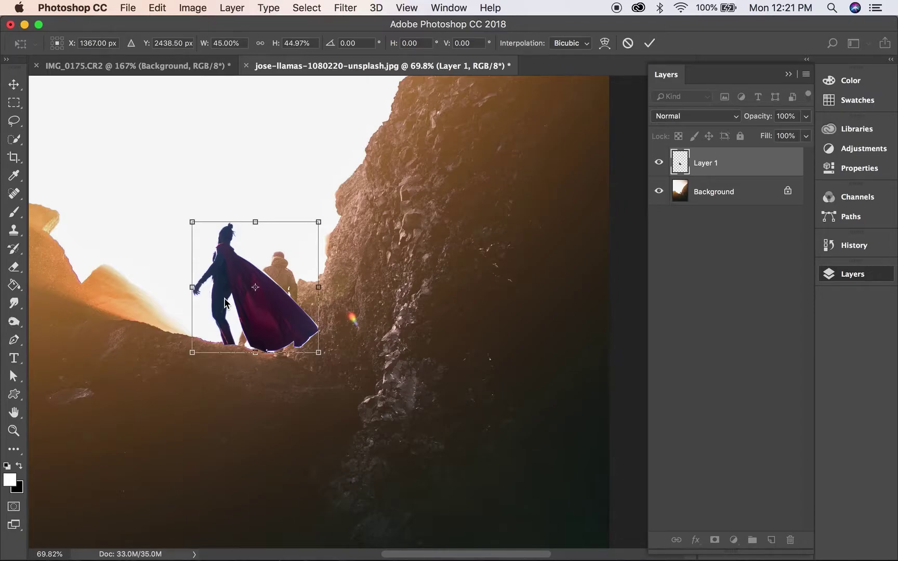
key(Return)
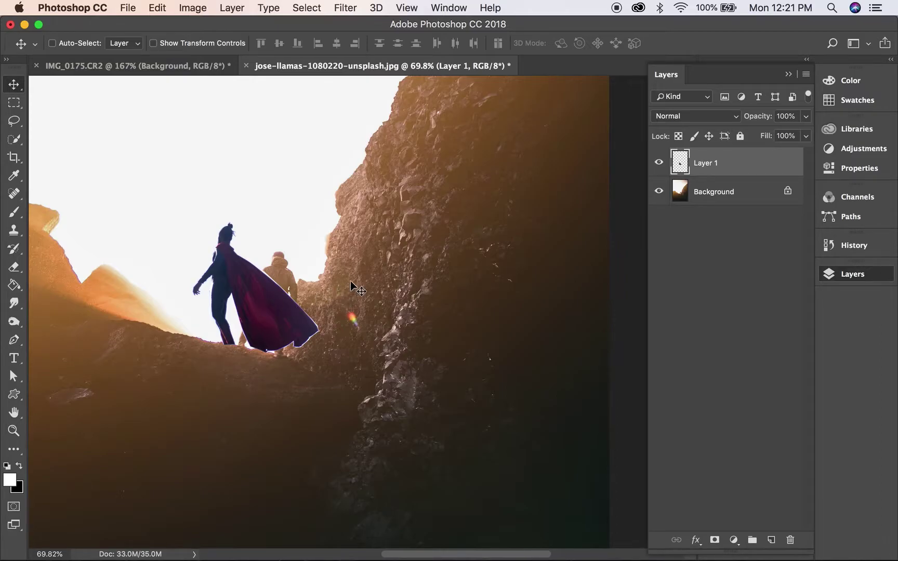
Hide the caped figure on Layer 1 and zoom in on the hiker.
click(659, 164)
scroll(210, 397, up, 3)
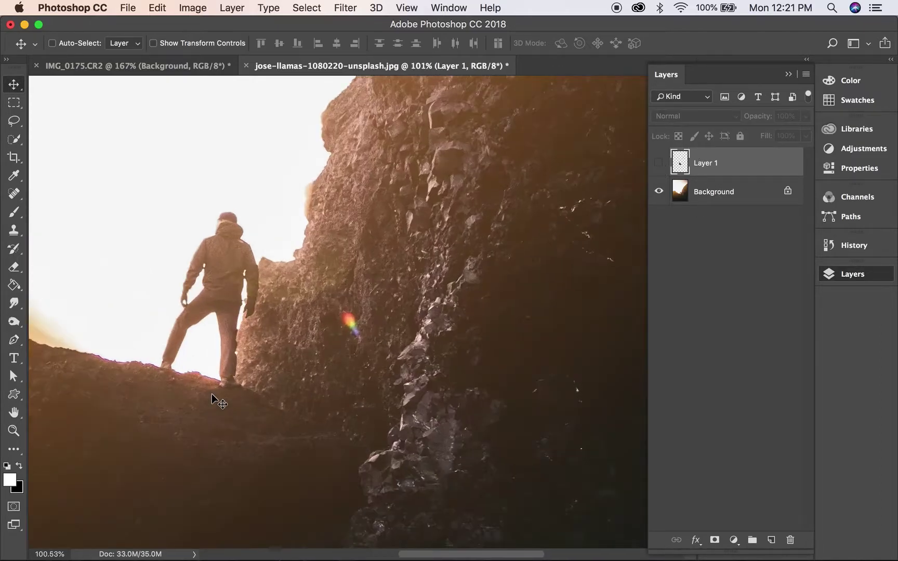
scroll(211, 398, up, 2)
Trace a Pen outline along the ridge under the hiker and up his front side.
key(p)
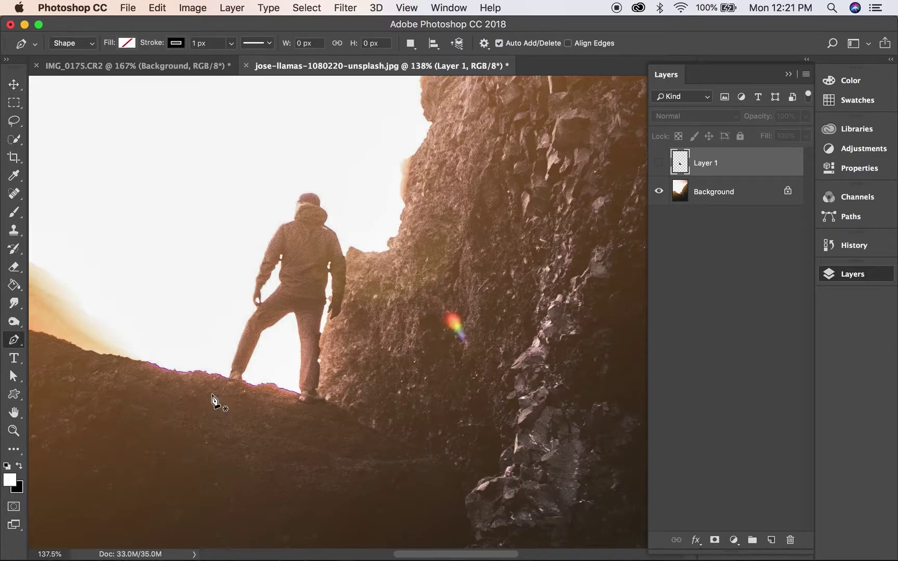
click(226, 376)
click(246, 382)
click(261, 379)
click(295, 389)
click(320, 395)
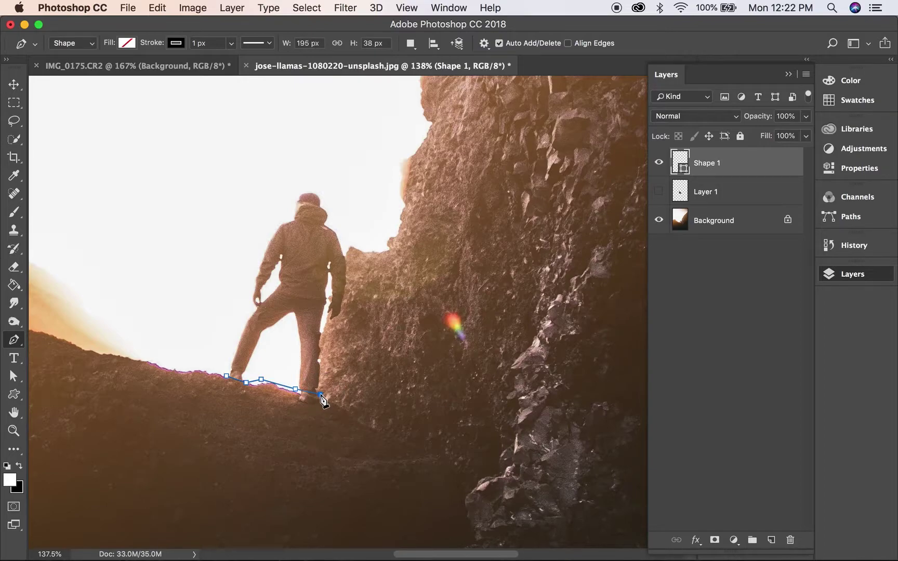
click(323, 319)
click(334, 321)
click(349, 278)
click(340, 233)
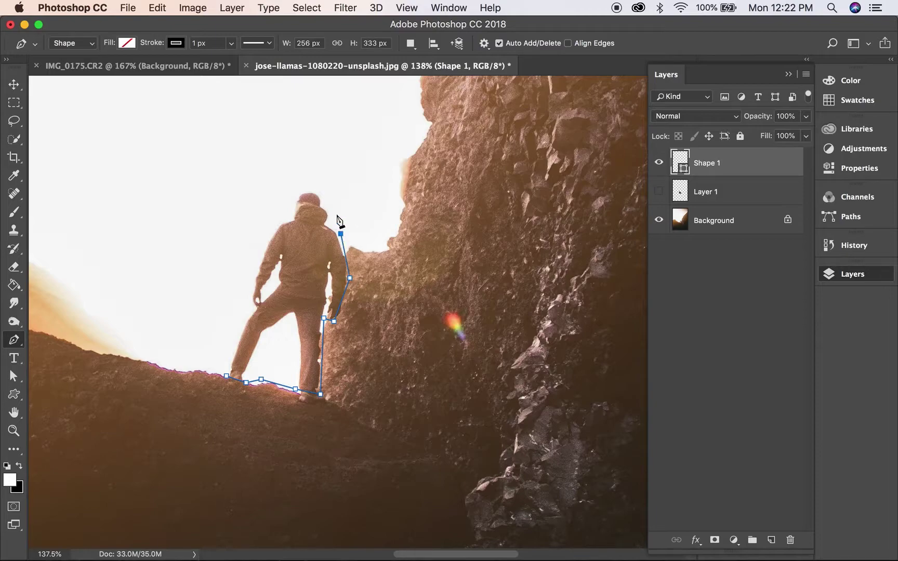
Continue the outline over the hiker's hood and down his far side, closing the path.
click(330, 221)
click(321, 192)
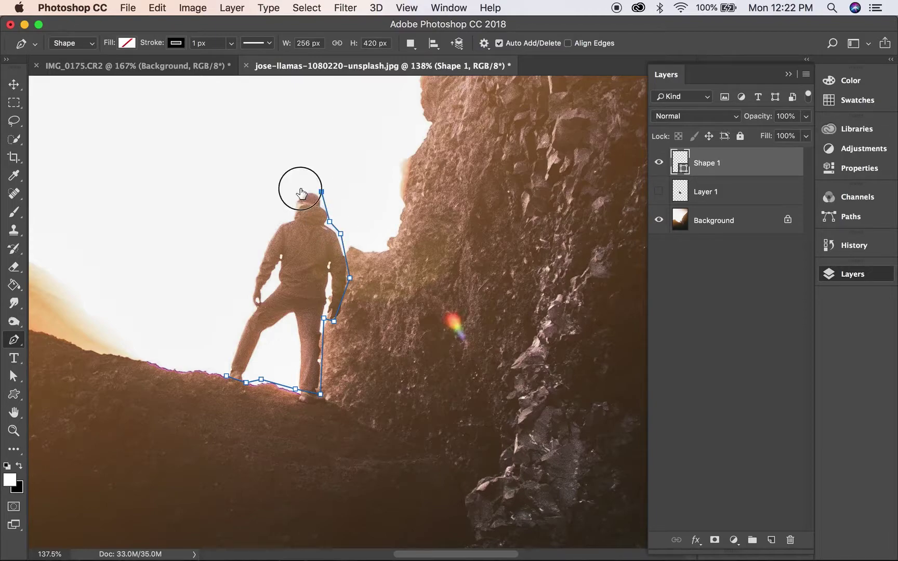
click(300, 188)
click(289, 206)
click(287, 218)
click(257, 248)
click(248, 286)
click(233, 339)
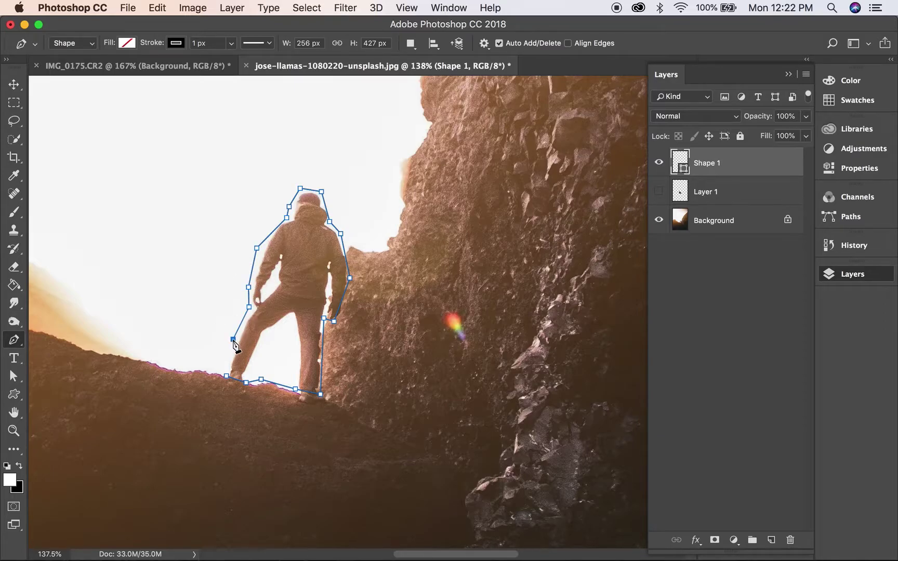
click(226, 375)
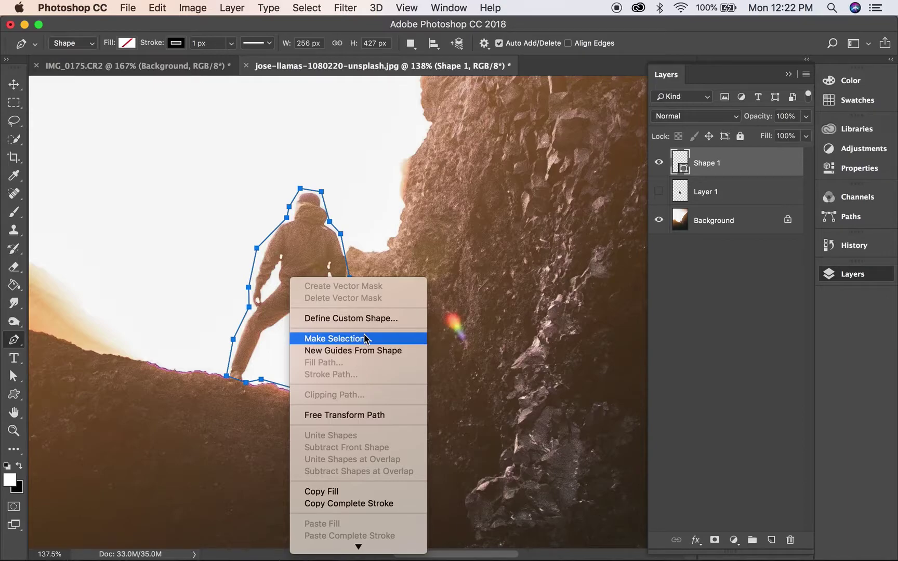
Turn the hiker outline into a 0-pixel-feather selection, hide Shape 1, and target Background.
click(364, 339)
click(526, 214)
click(658, 163)
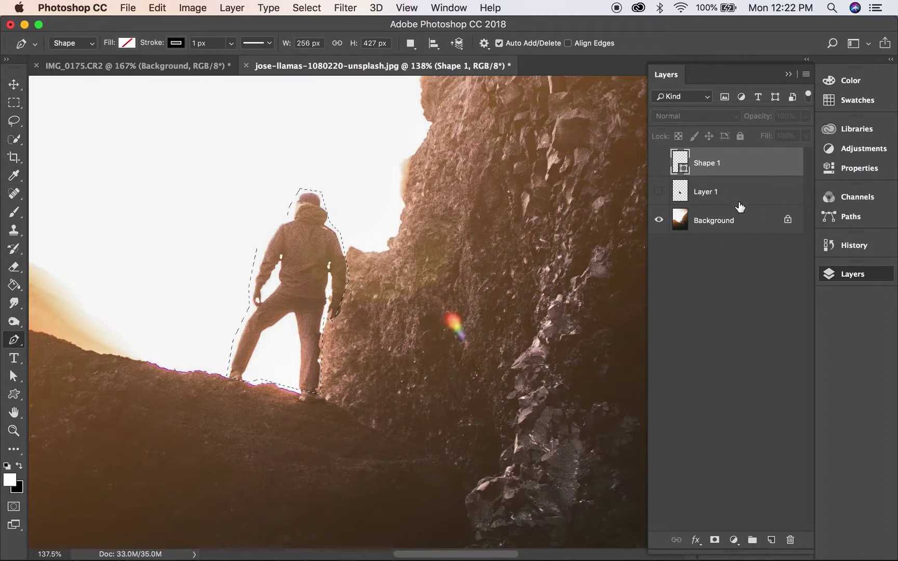
click(738, 221)
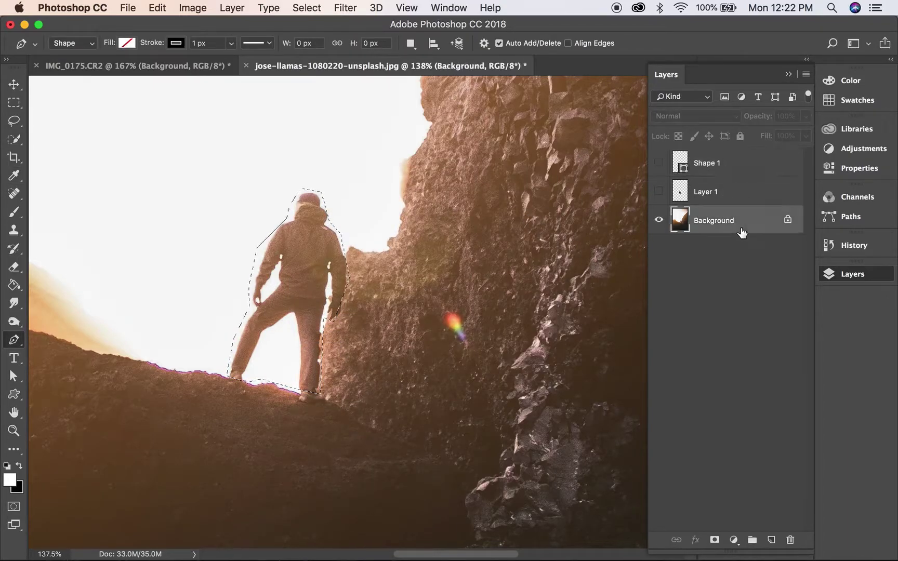
Content-Aware fill the hiker selection on the Background layer.
key(w)
right_click(314, 250)
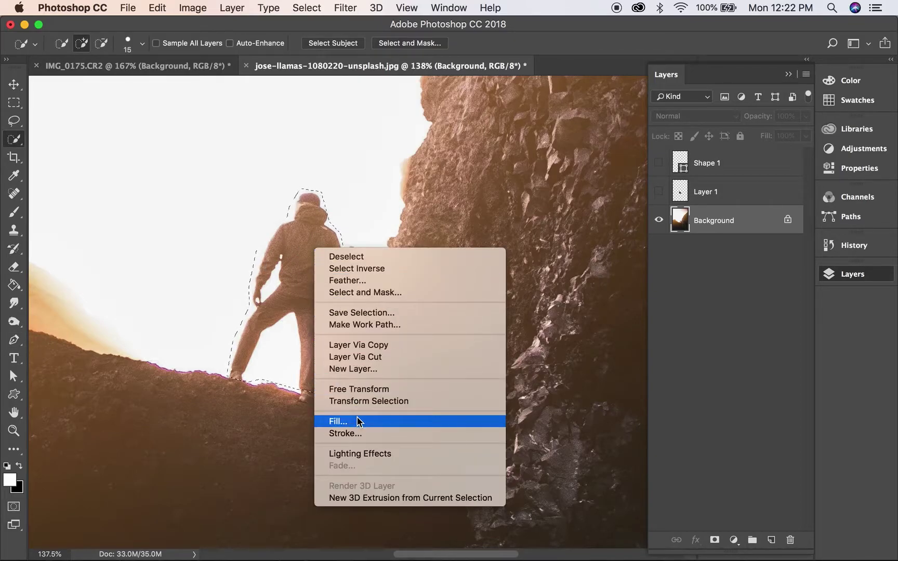
click(358, 421)
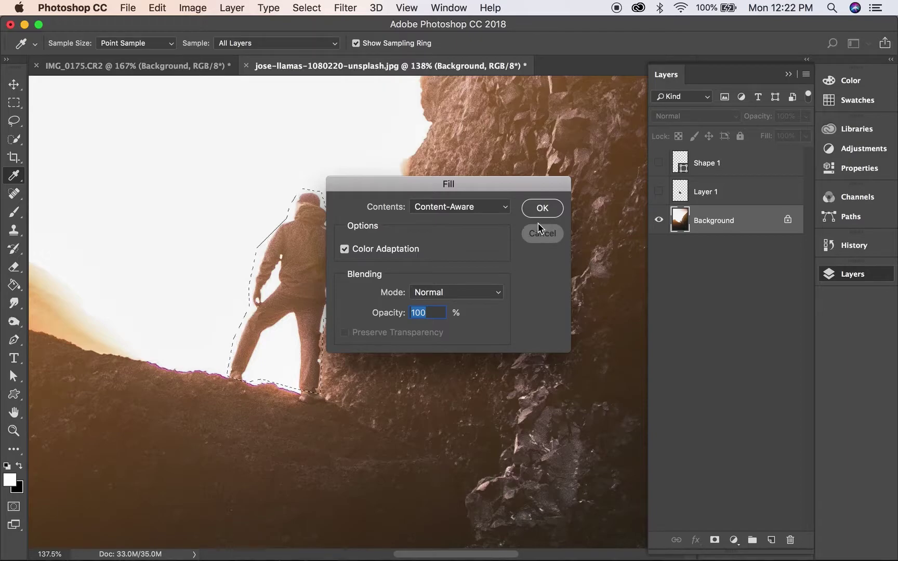
click(541, 228)
right_click(297, 257)
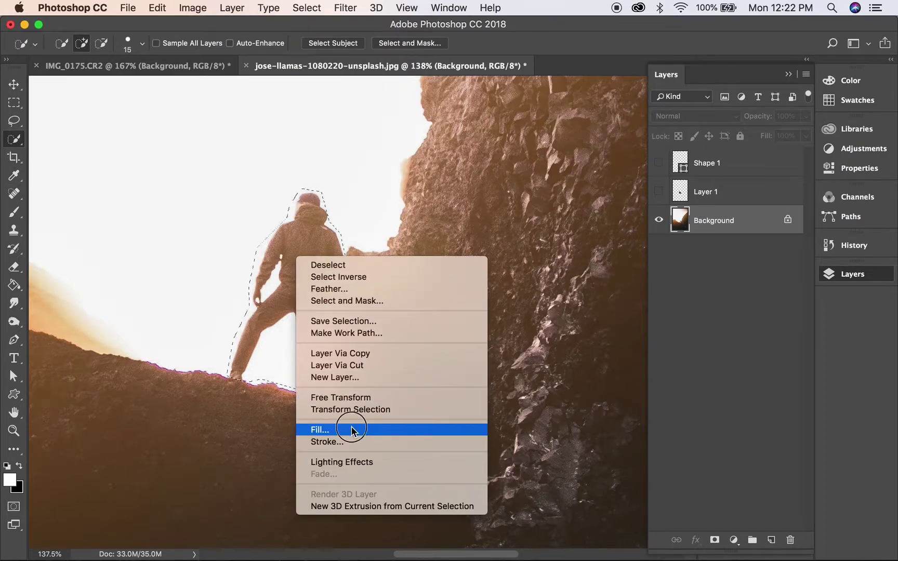
click(352, 431)
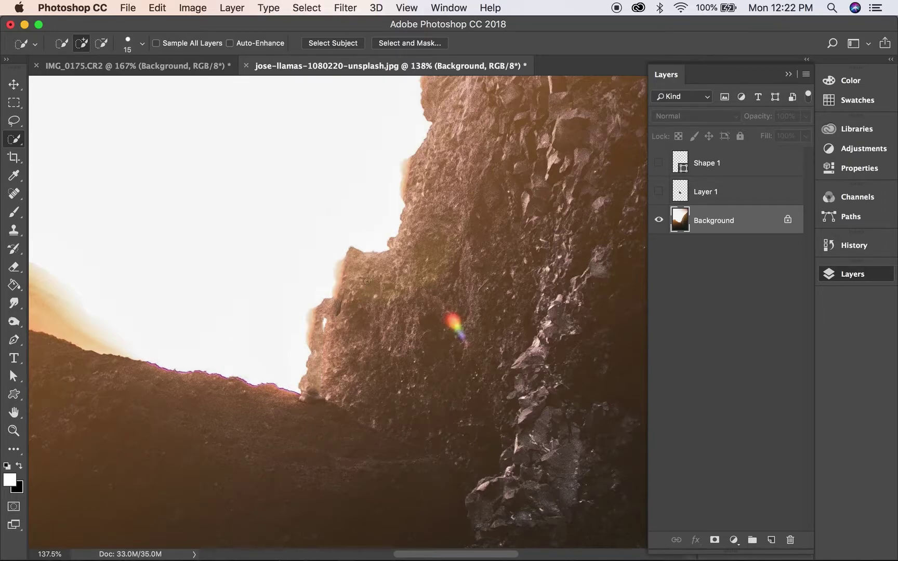
Compare the scene before and after the hiker removal, keep the fill, and deselect.
scroll(366, 281, up, 2)
scroll(367, 281, up, 3)
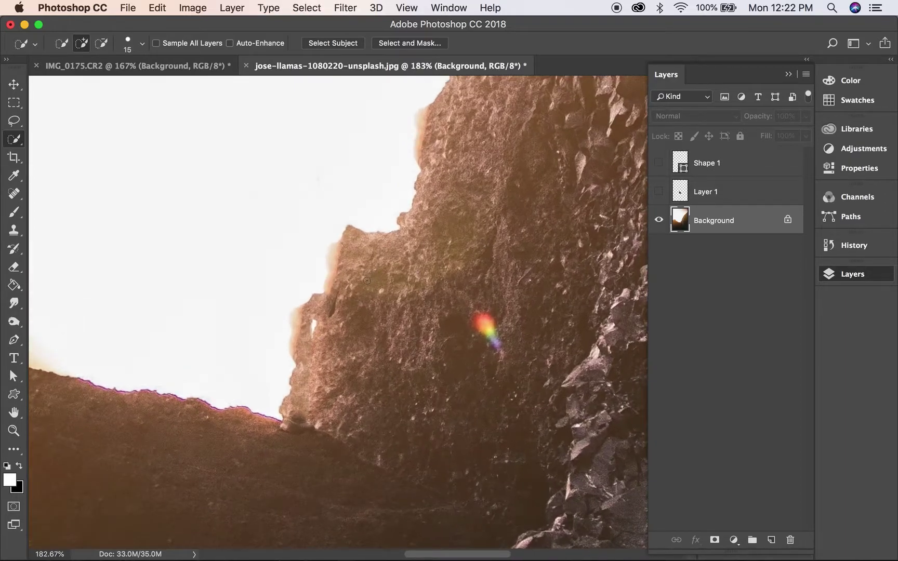
scroll(367, 281, up, 2)
key(alt+super+z)
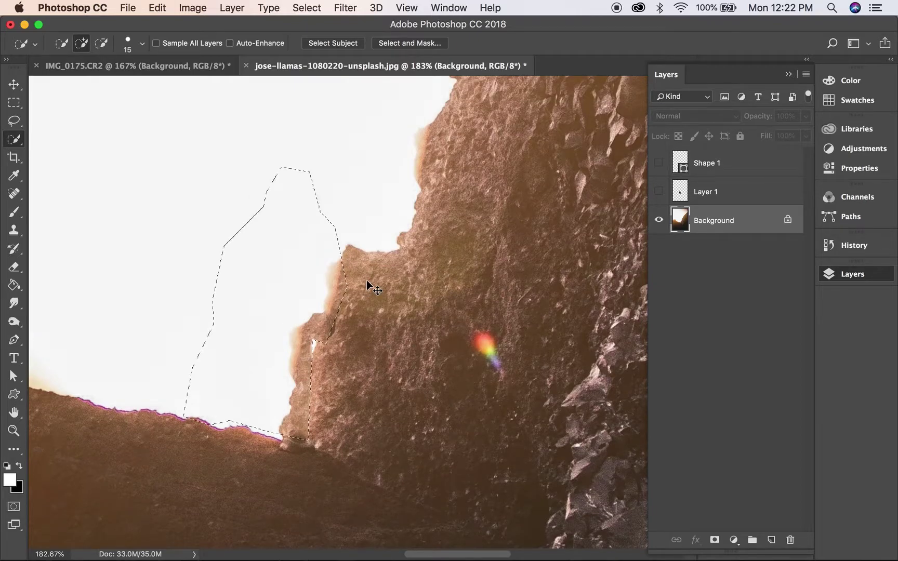
key(alt+super+z)
key(alt+super+z)
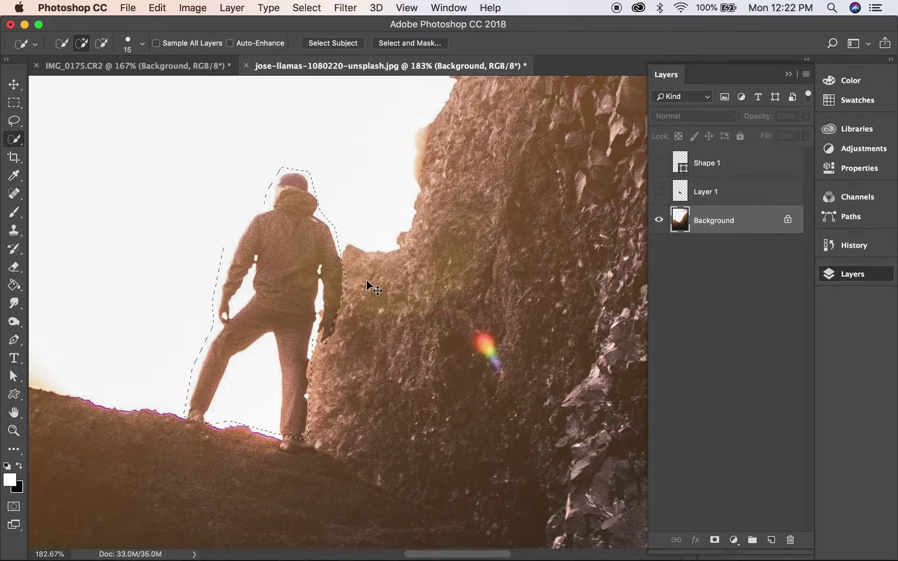
key(shift+super+z)
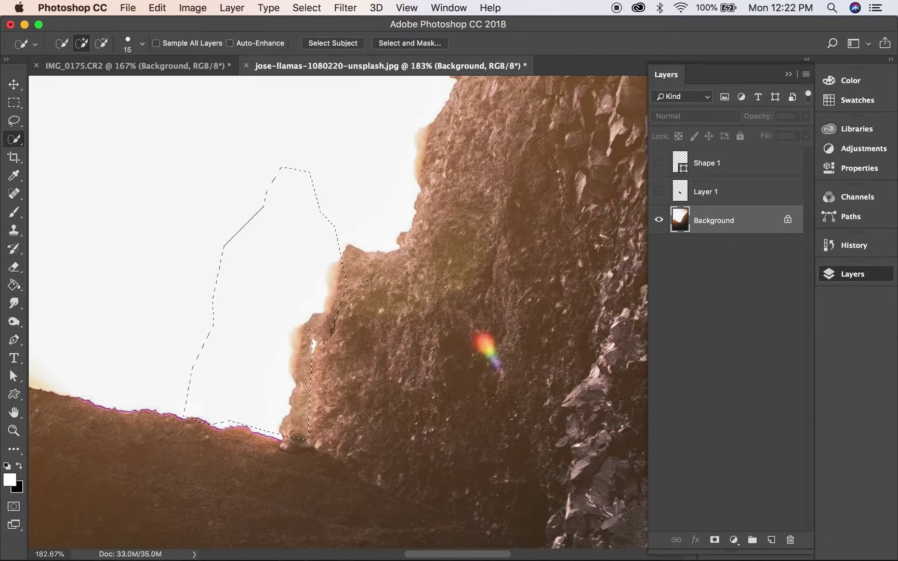
key(super+d)
Switch to the Clone Stamp and zoom in on the ridge where the hiker stood.
key(s)
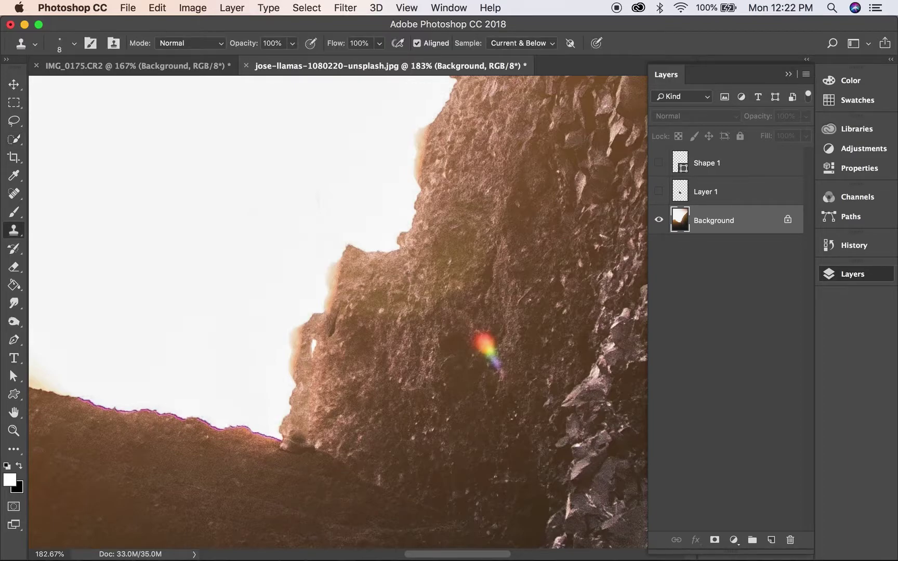
scroll(253, 333, up, 2)
scroll(253, 333, up, 3)
scroll(253, 334, up, 3)
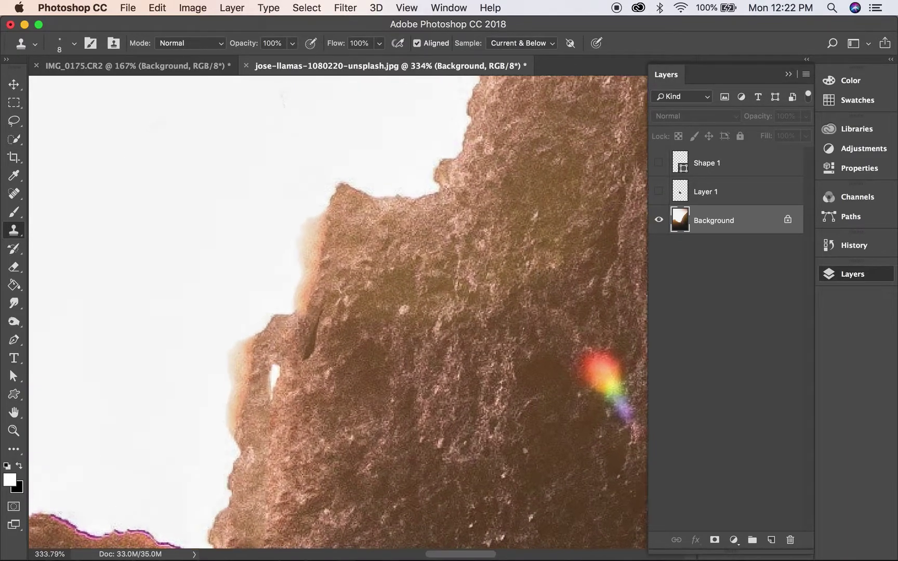
scroll(253, 333, up, 1)
scroll(253, 333, down, 1)
scroll(253, 333, down, 1)
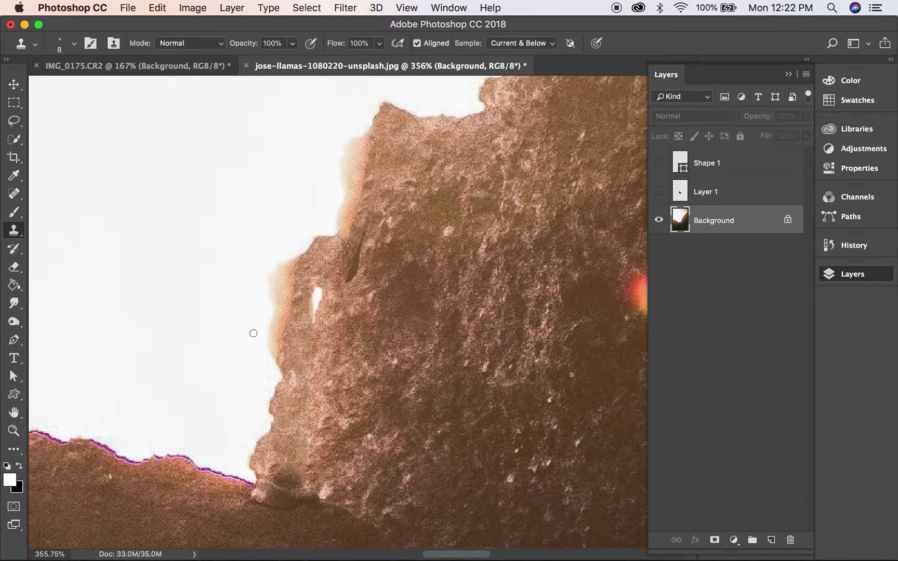
Set the Clone Stamp brush to 75 px with full hardness.
right_click(253, 334)
click(362, 368)
key(Return)
right_click(200, 260)
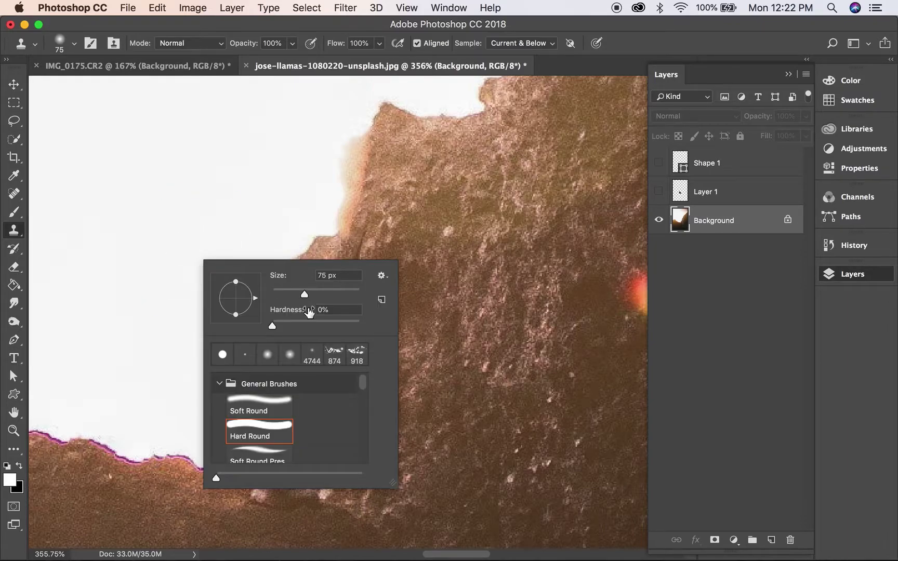
click(354, 324)
key(Return)
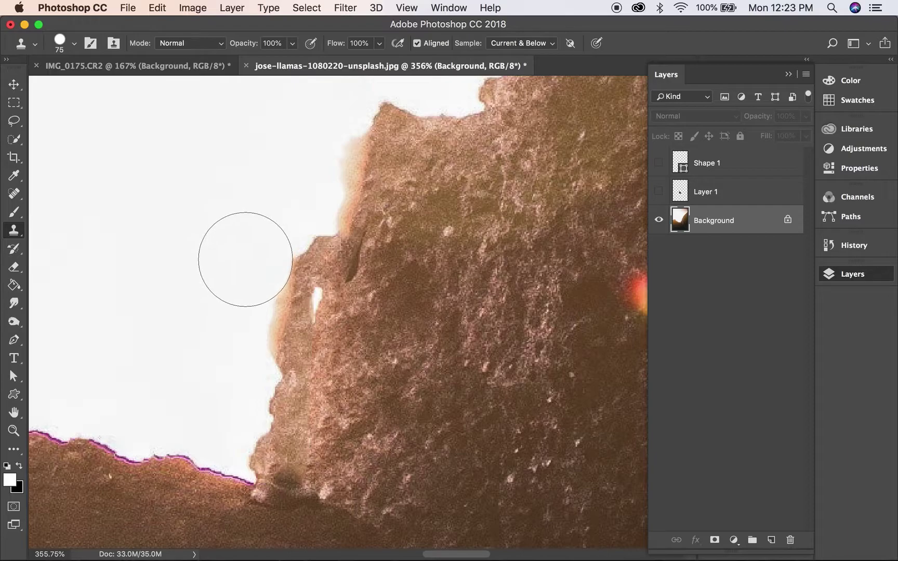
Clone white sky over the orange glow on the rock edge.
drag(244, 290, 232, 341)
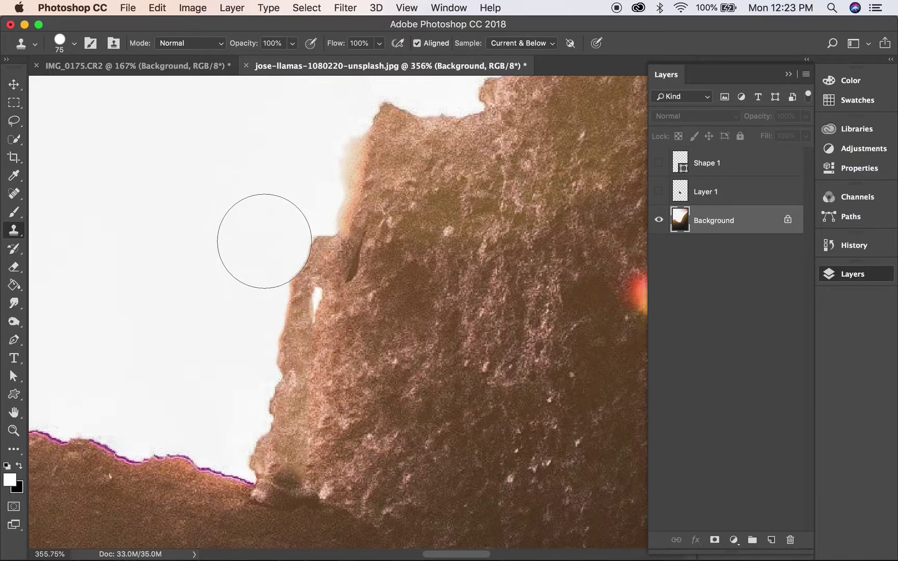
scroll(260, 236, up, 3)
scroll(271, 187, left, 2)
scroll(270, 186, down, 4)
scroll(251, 255, down, 4)
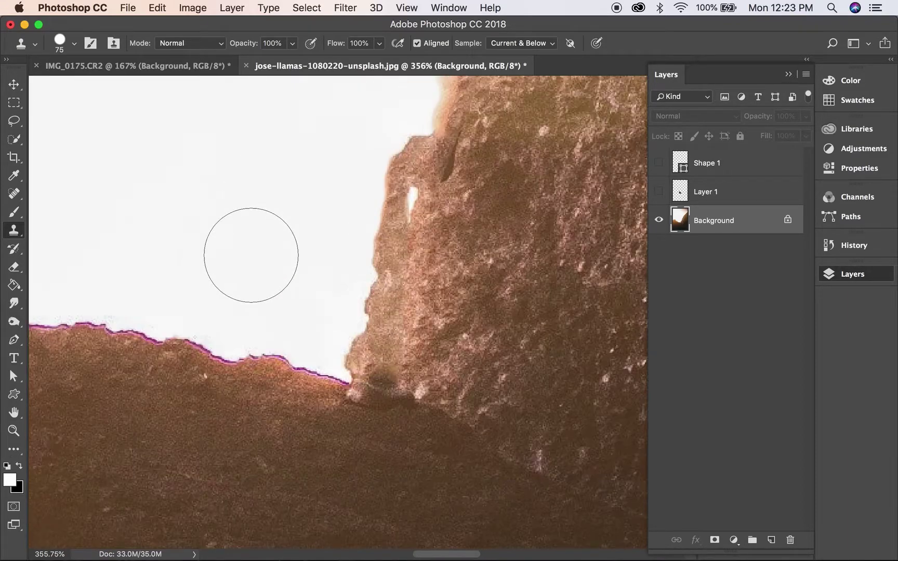
scroll(357, 311, left, 2)
scroll(357, 310, down, 2)
Clone dark brown rock over the light ridge patches with a smaller brush, then soften it to 0% hardness.
key(bracketleft)
key(bracketleft)
key(bracketleft)
key(bracketleft)
key(bracketleft)
key(bracketleft)
key(bracketleft)
key(bracketleft)
key(bracketleft)
key(bracketleft)
key(bracketleft)
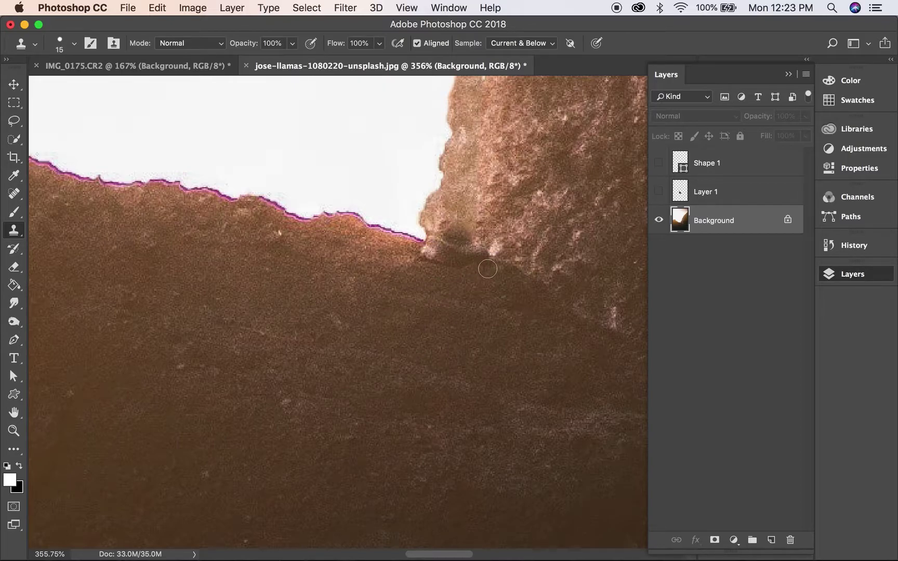
drag(485, 265, 416, 254)
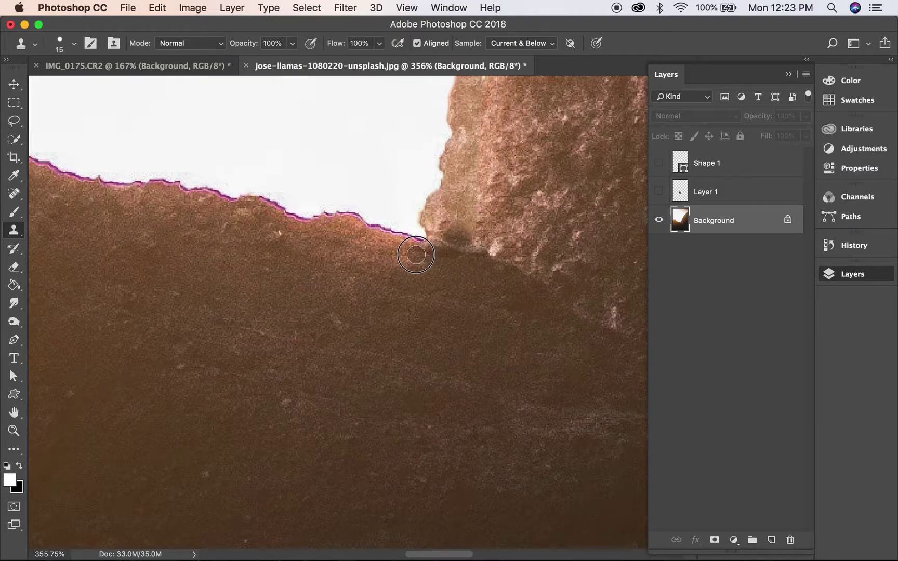
drag(436, 258, 416, 251)
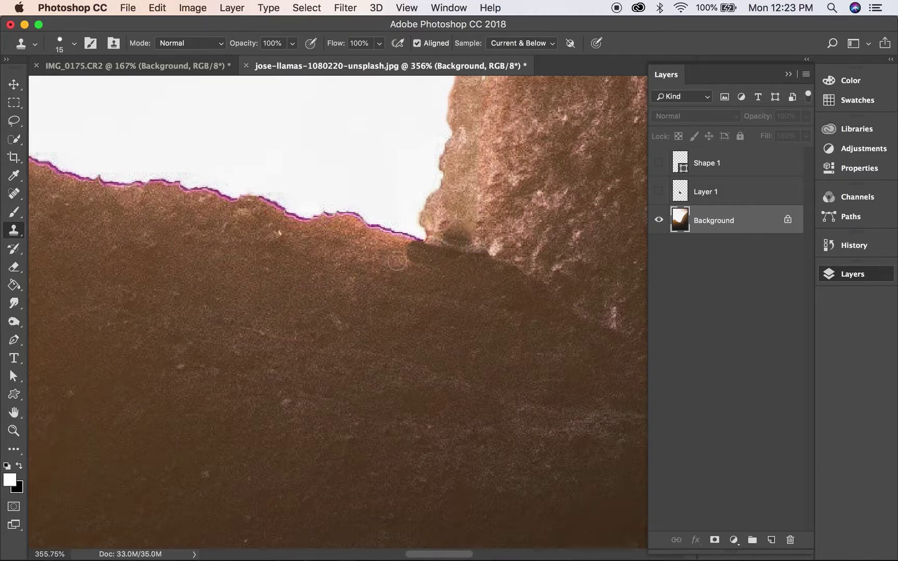
right_click(397, 260)
drag(486, 321, 465, 320)
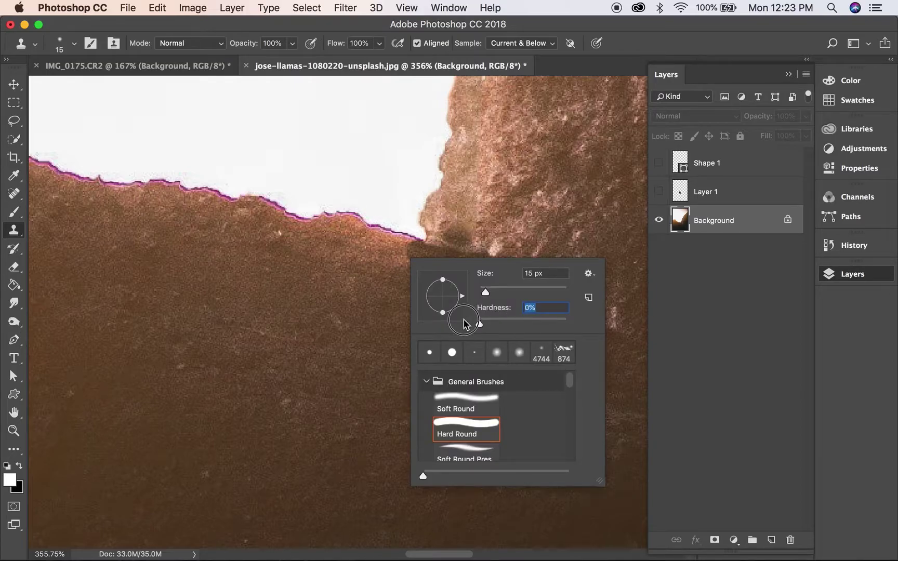
key(Return)
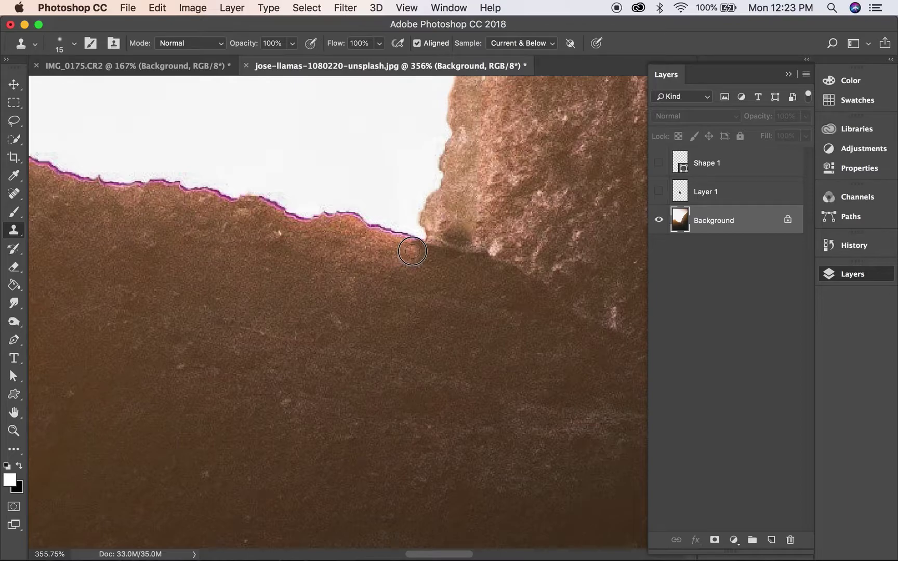
key(super+0)
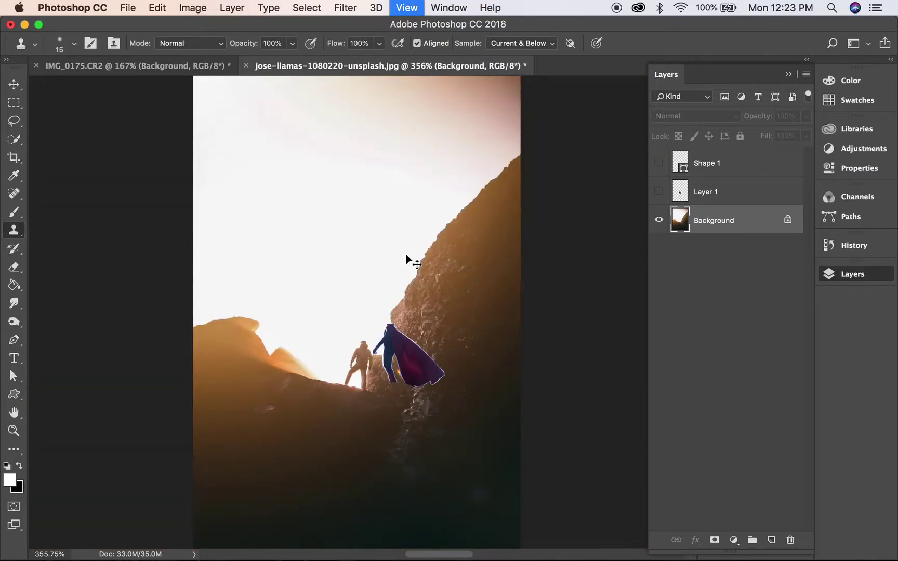
Show Layer 1's caped hero again and make Layer 1 the active layer.
scroll(357, 311, up, 1)
scroll(357, 312, up, 2)
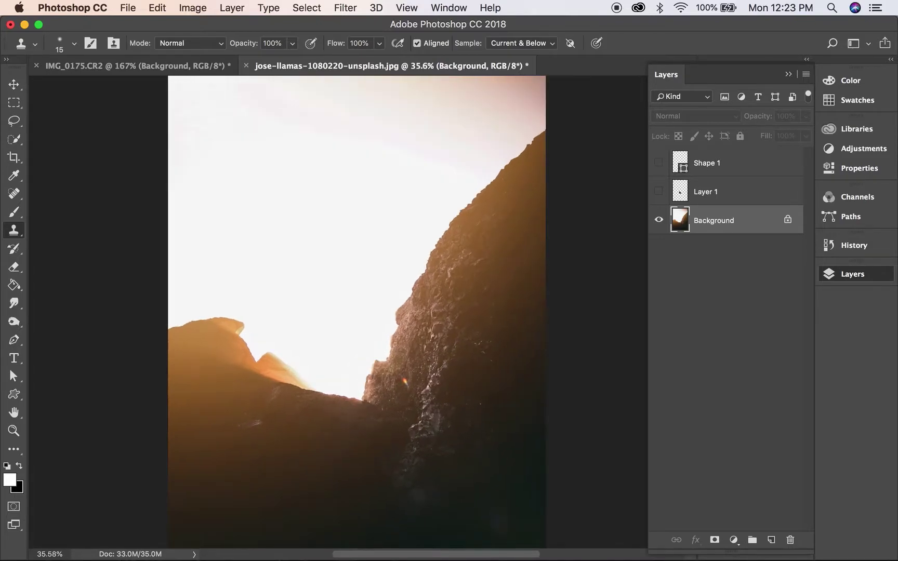
scroll(357, 312, up, 1)
click(658, 191)
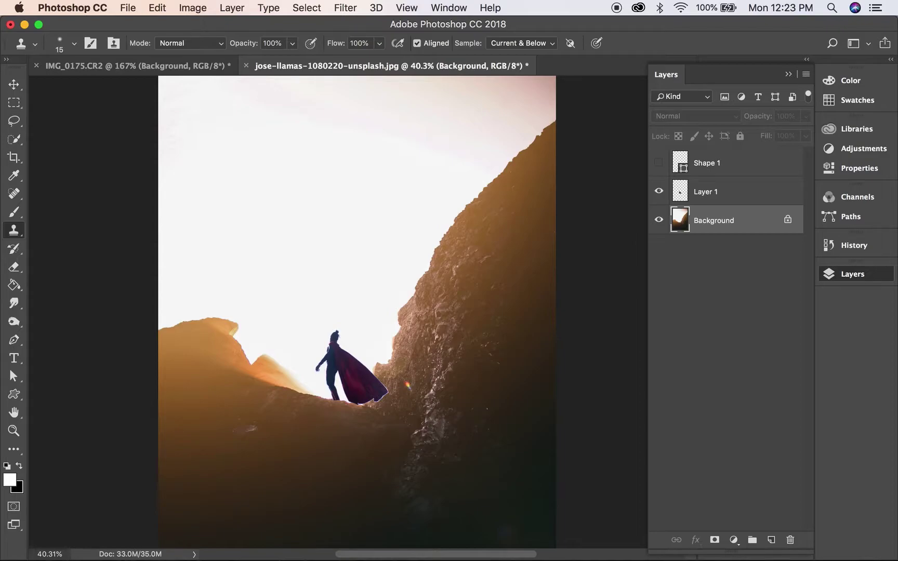
key(v)
drag(326, 353, 352, 367)
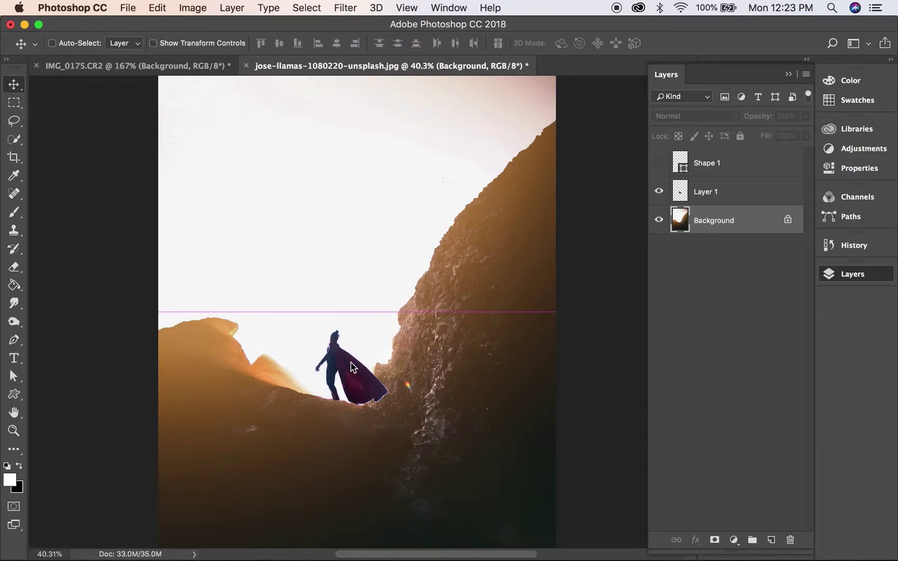
key(Return)
click(739, 201)
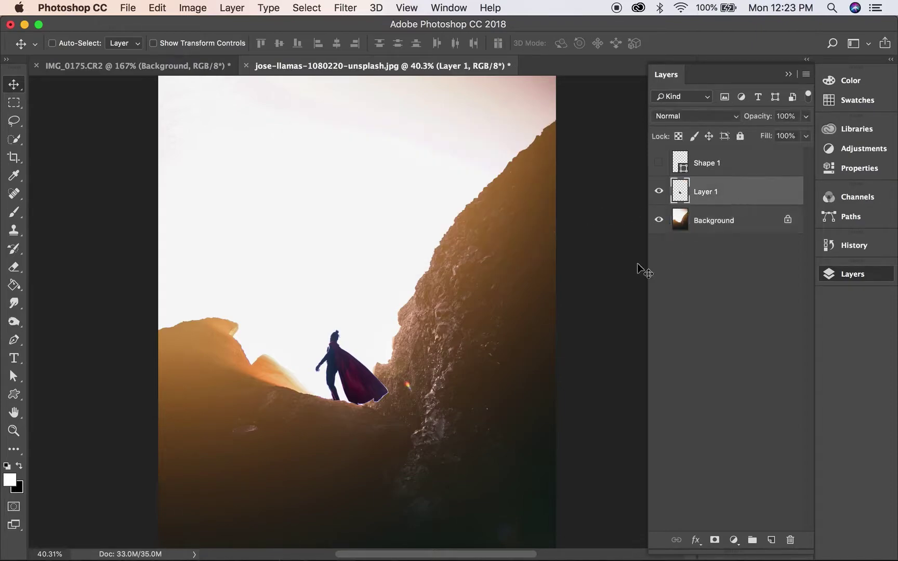
Shift the caped figure slightly to the right.
drag(367, 360, 374, 359)
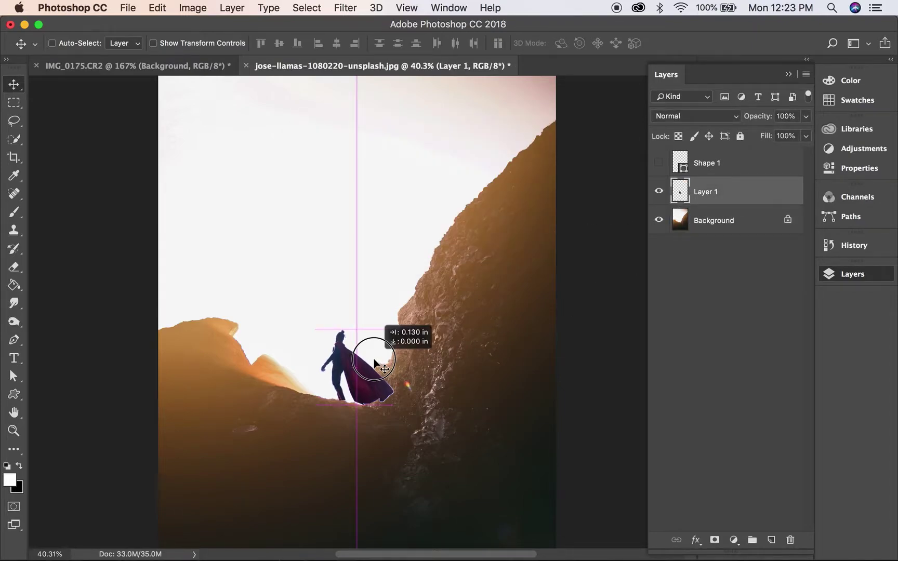
scroll(374, 361, up, 5)
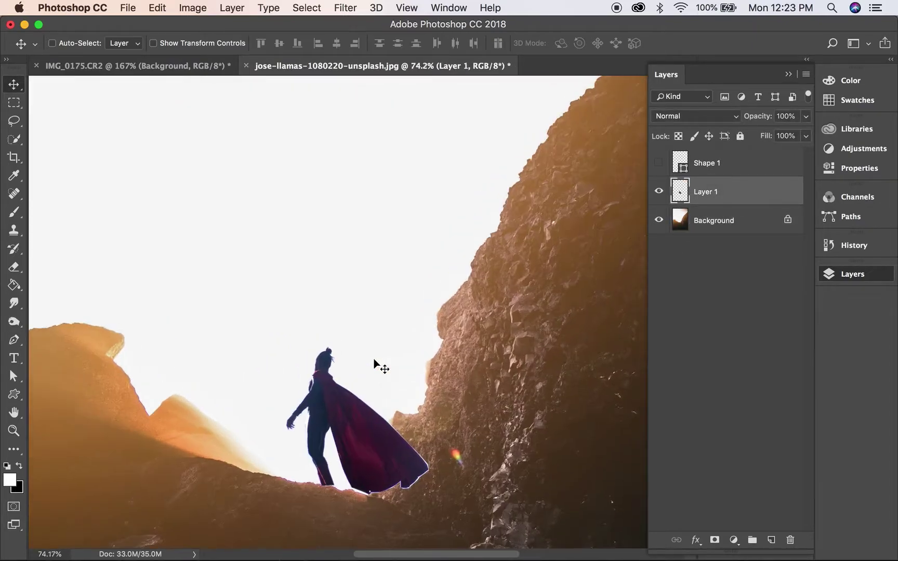
scroll(359, 363, down, 5)
scroll(367, 330, up, 5)
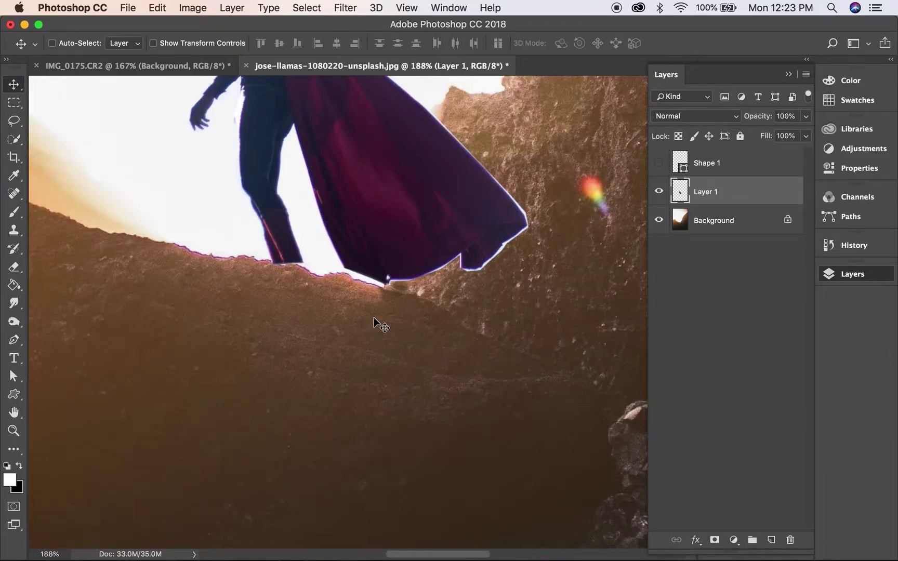
scroll(384, 271, up, 3)
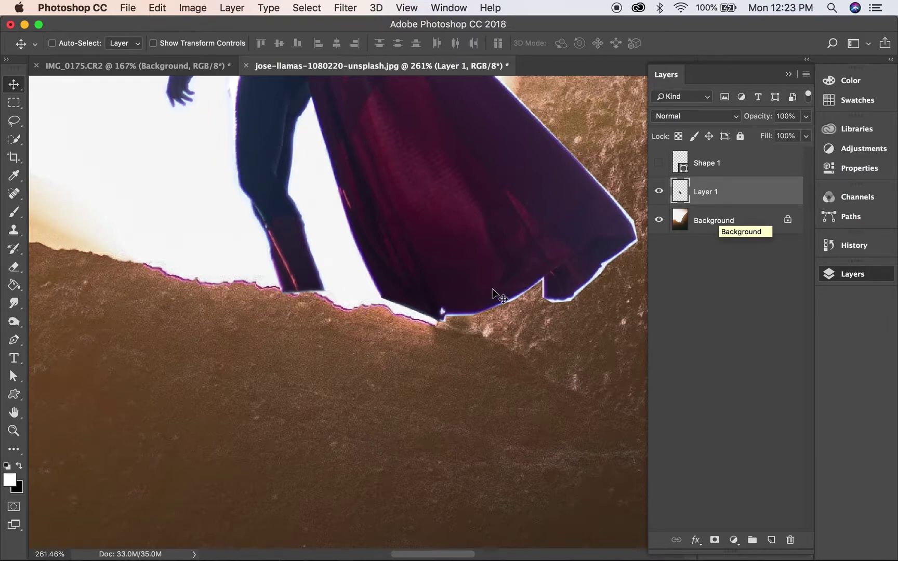
Copy a rectangle of sky and ridge from Background onto a new Layer 2 above the figure.
key(m)
drag(234, 270, 446, 342)
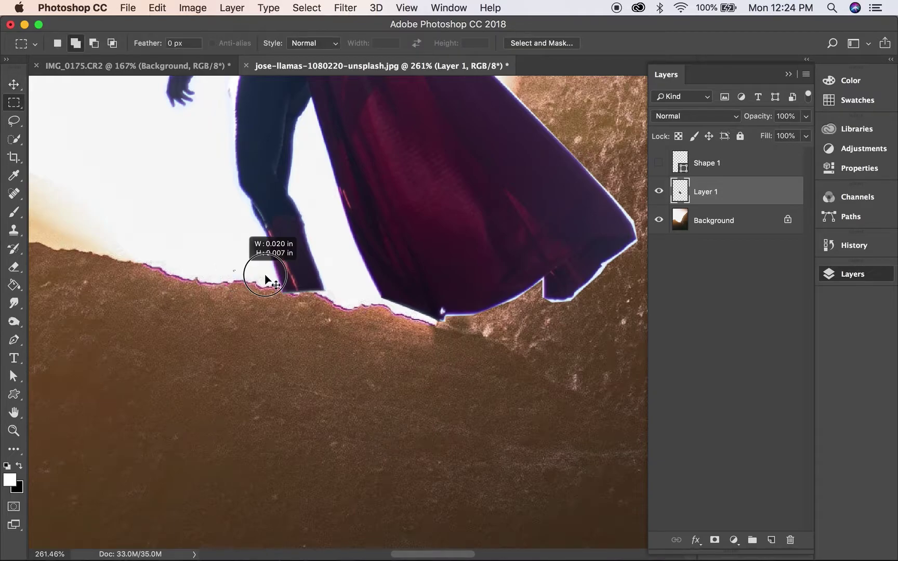
click(769, 227)
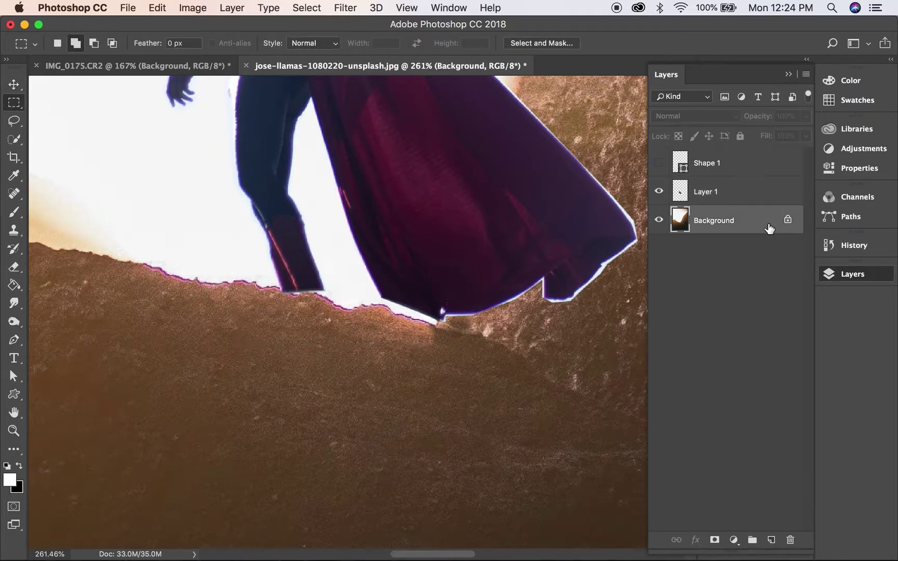
key(super+j)
drag(738, 163, 736, 178)
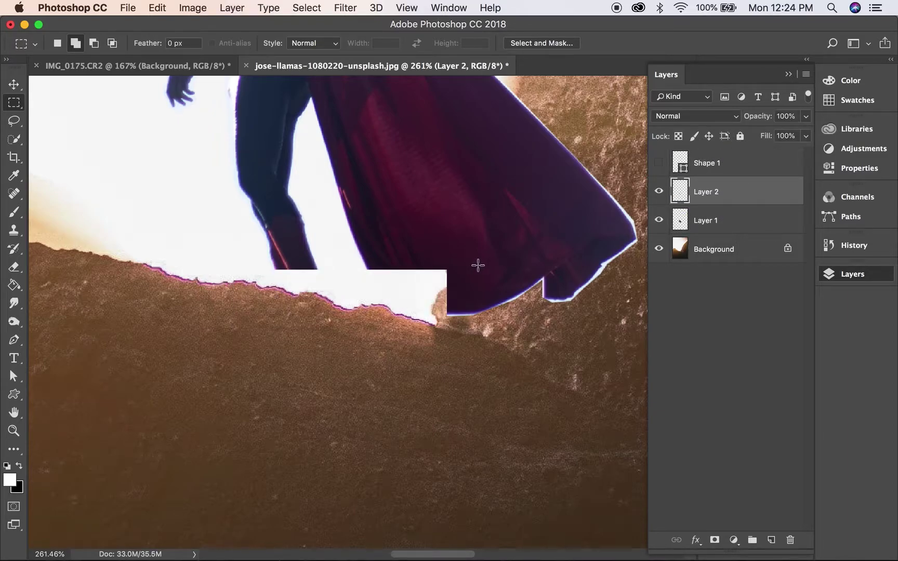
scroll(478, 264, up, 1)
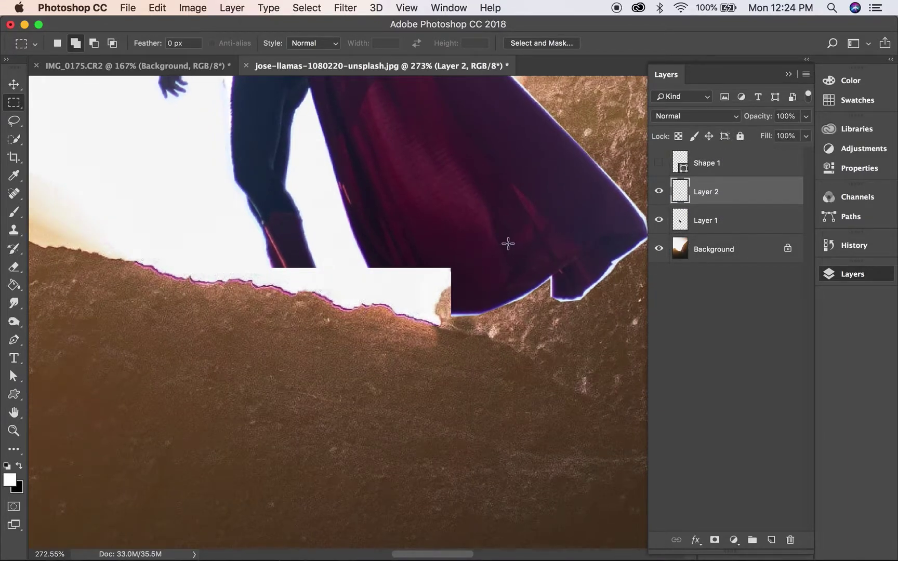
Nudge the sky patch up, then hide it and nudge the caped figure down.
key(v)
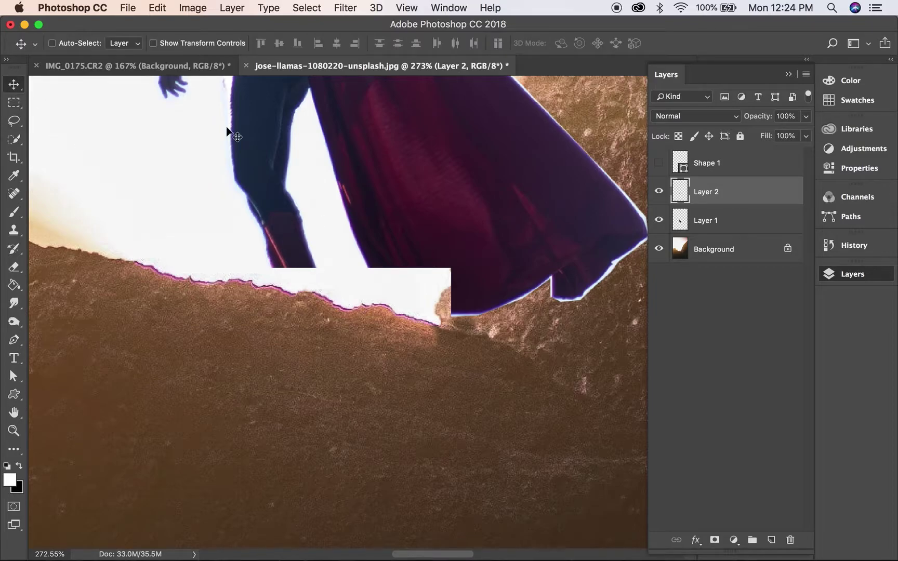
drag(435, 331, 435, 329)
scroll(436, 331, up, 2)
click(659, 190)
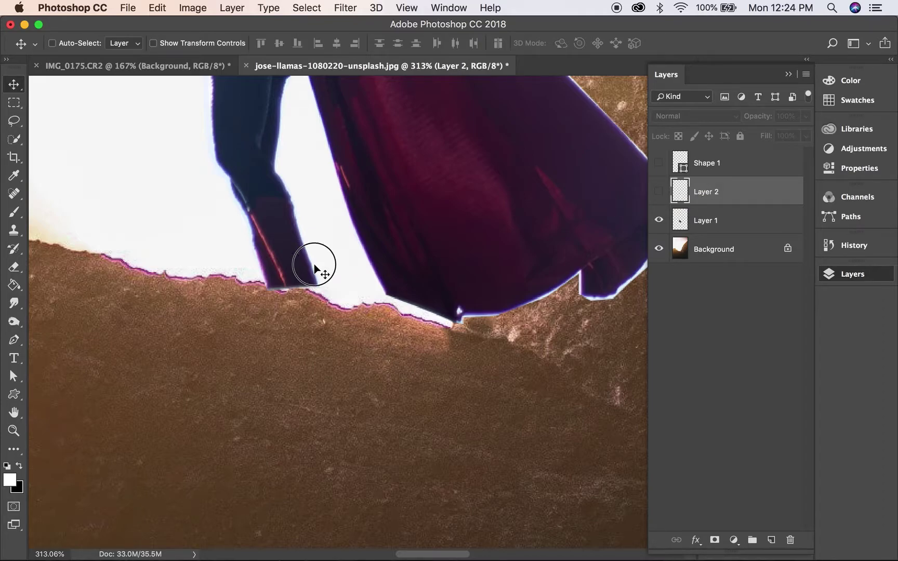
click(713, 218)
drag(411, 245, 410, 257)
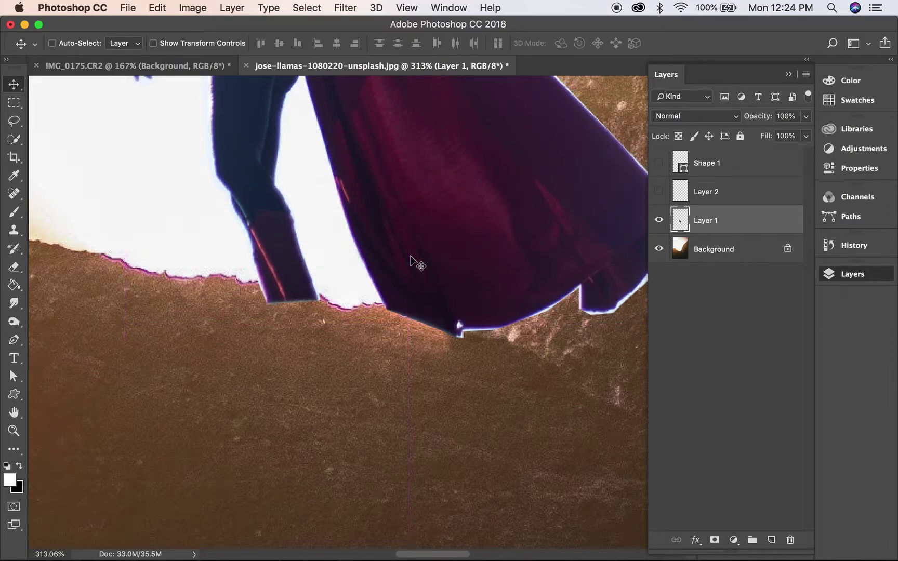
Show Layer 2 again and nudge the patch up over the ridge beneath the legs.
click(659, 192)
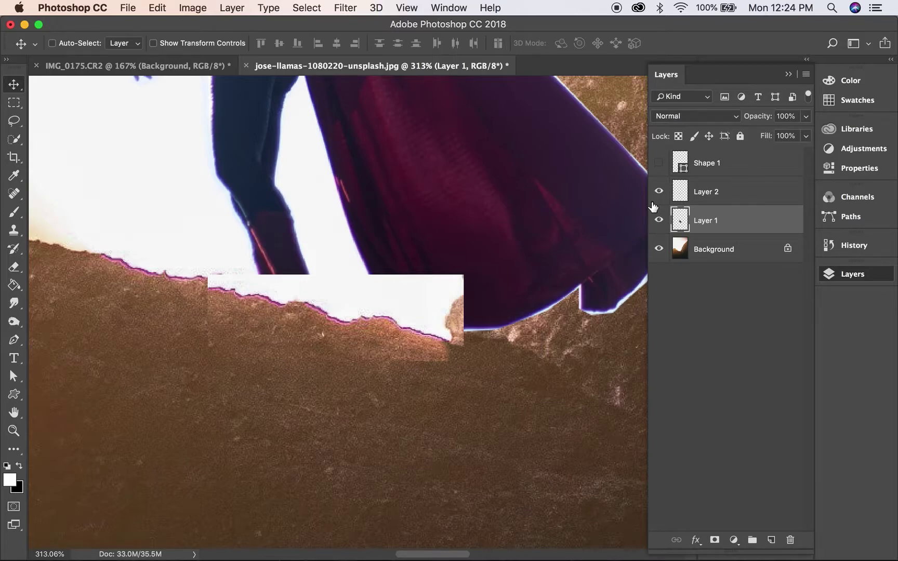
click(730, 192)
drag(393, 288, 394, 279)
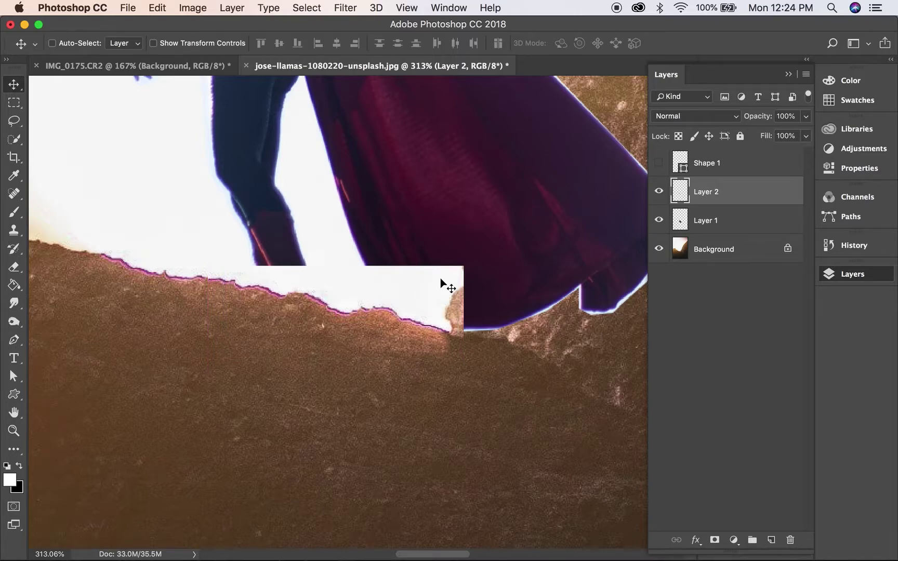
scroll(439, 278, up, 5)
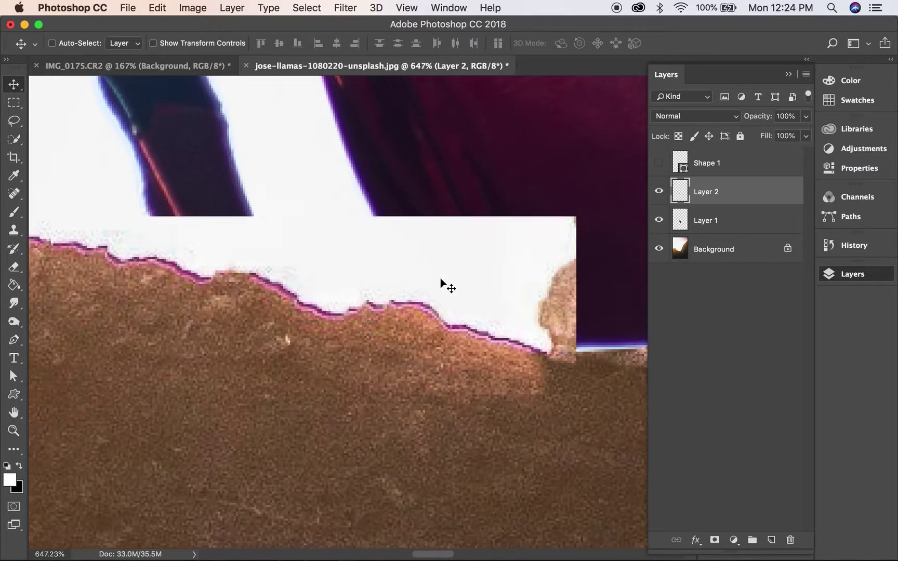
scroll(440, 278, up, 2)
scroll(440, 278, left, 2)
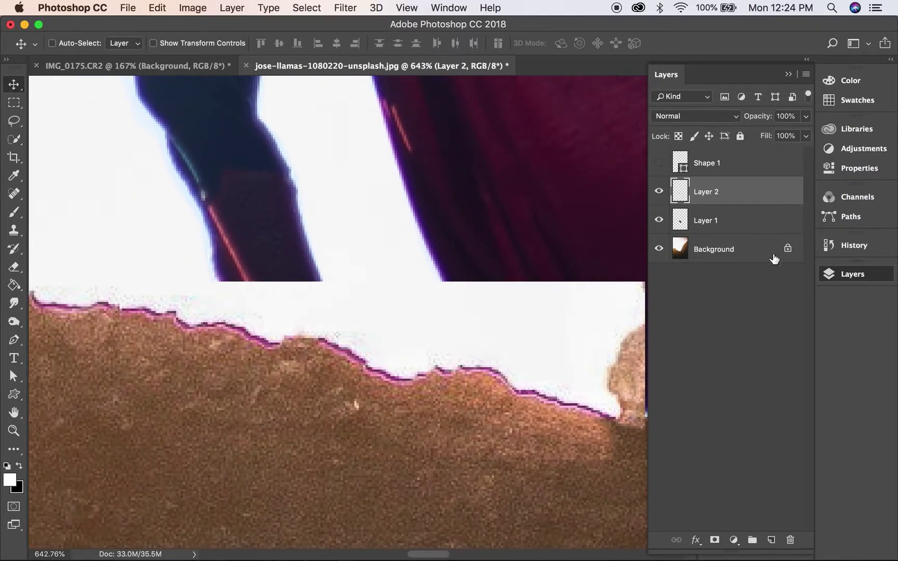
Add a mask to Layer 2 and paint it black along the hero's shoe and cape hem.
click(715, 541)
key(b)
key(x)
mouse_move(318, 266)
mouse_down()
mouse_move(306, 283)
mouse_move(255, 291)
mouse_move(250, 300)
mouse_up()
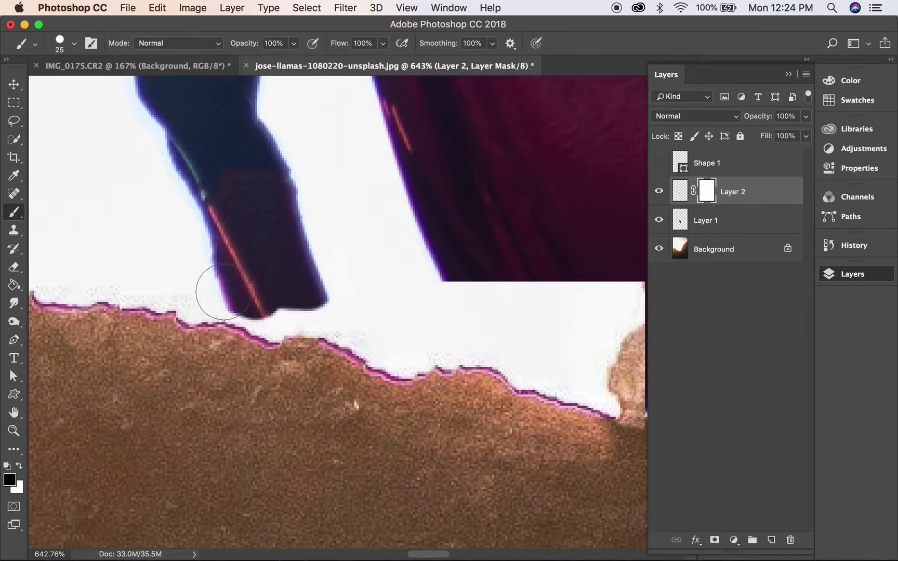
mouse_move(267, 297)
mouse_down()
mouse_move(268, 304)
mouse_move(320, 296)
mouse_move(351, 312)
mouse_move(213, 295)
mouse_up()
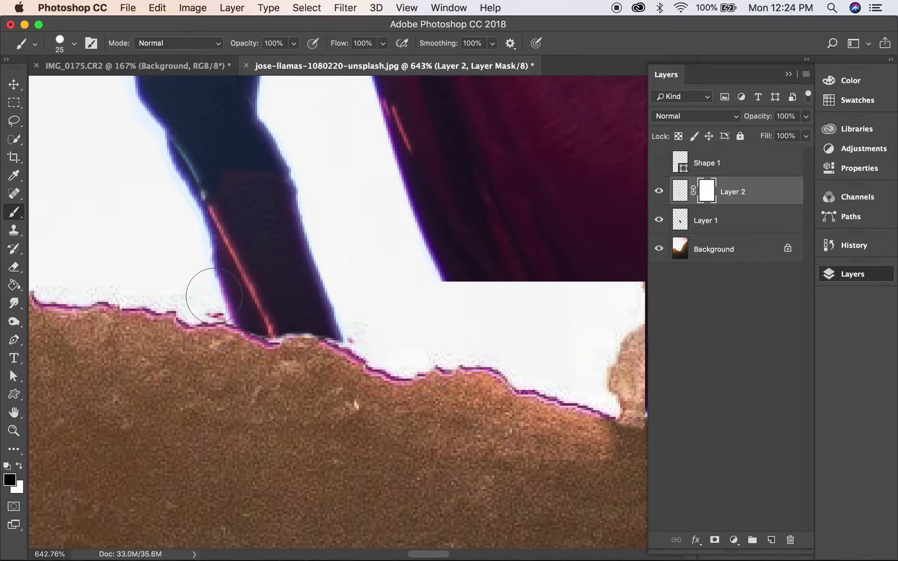
key(super+z)
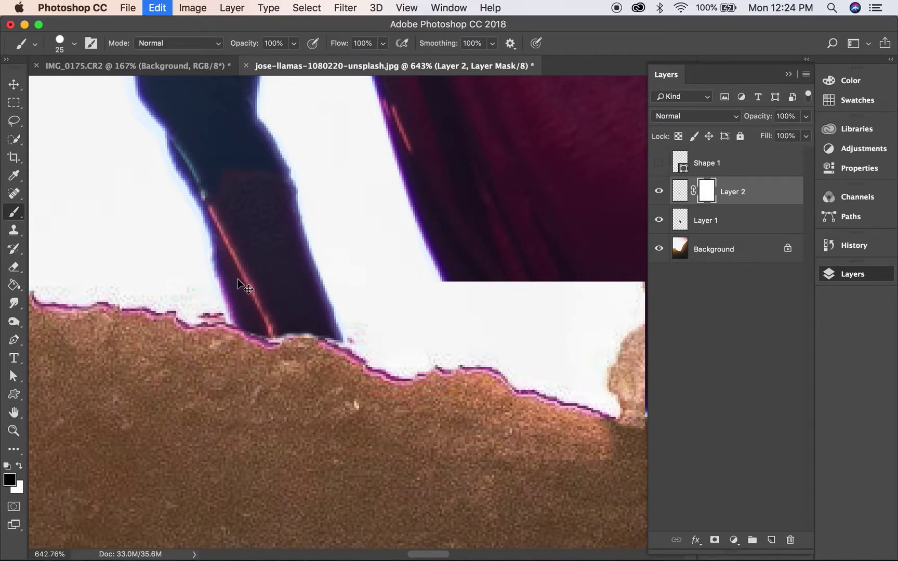
scroll(385, 300, right, 3)
mouse_move(325, 262)
mouse_down()
mouse_move(297, 275)
mouse_move(491, 277)
mouse_move(461, 321)
mouse_move(474, 367)
mouse_move(467, 371)
mouse_move(452, 367)
mouse_move(462, 371)
mouse_move(411, 271)
mouse_move(445, 300)
mouse_move(433, 320)
mouse_move(382, 309)
mouse_move(320, 310)
mouse_move(344, 321)
mouse_move(337, 318)
mouse_move(450, 299)
mouse_move(341, 317)
mouse_move(357, 337)
mouse_move(387, 306)
mouse_move(464, 344)
mouse_move(464, 385)
mouse_move(381, 349)
mouse_up()
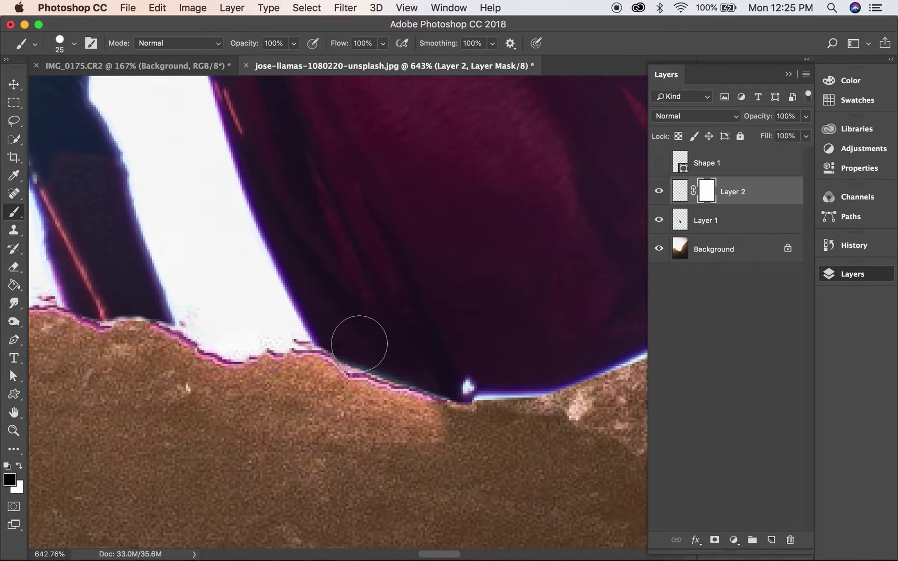
key(cmd+0)
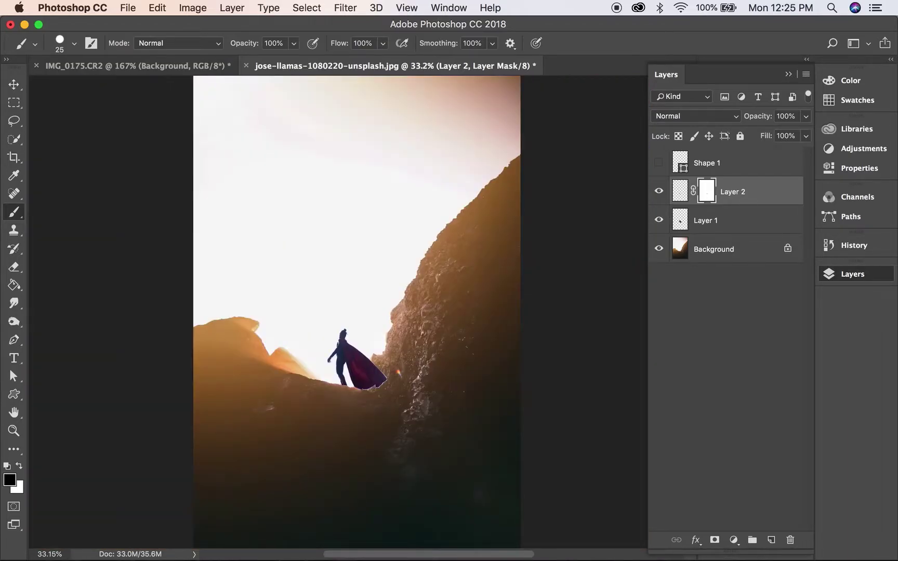
Delete the masked sky patch Layer 2.
scroll(358, 312, up, 1)
scroll(357, 312, up, 1)
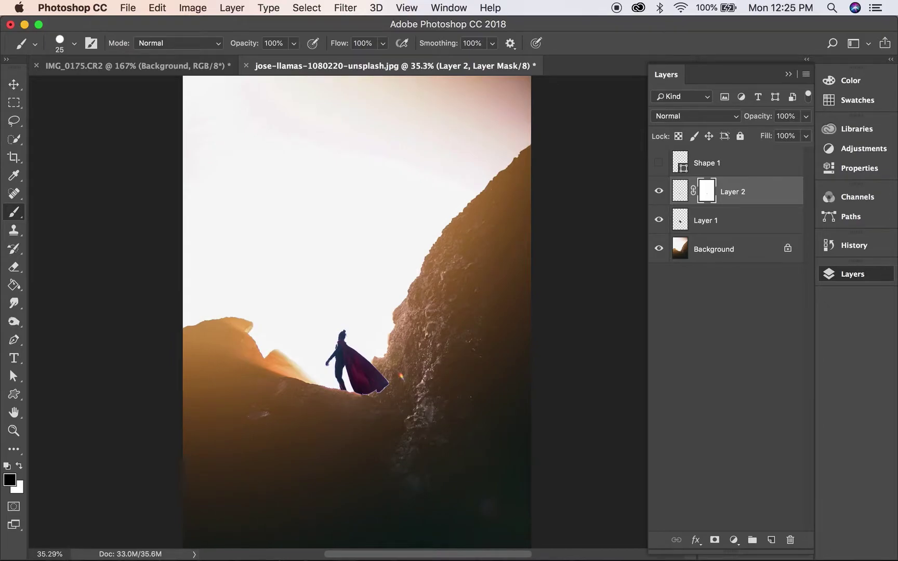
scroll(356, 320, up, 2)
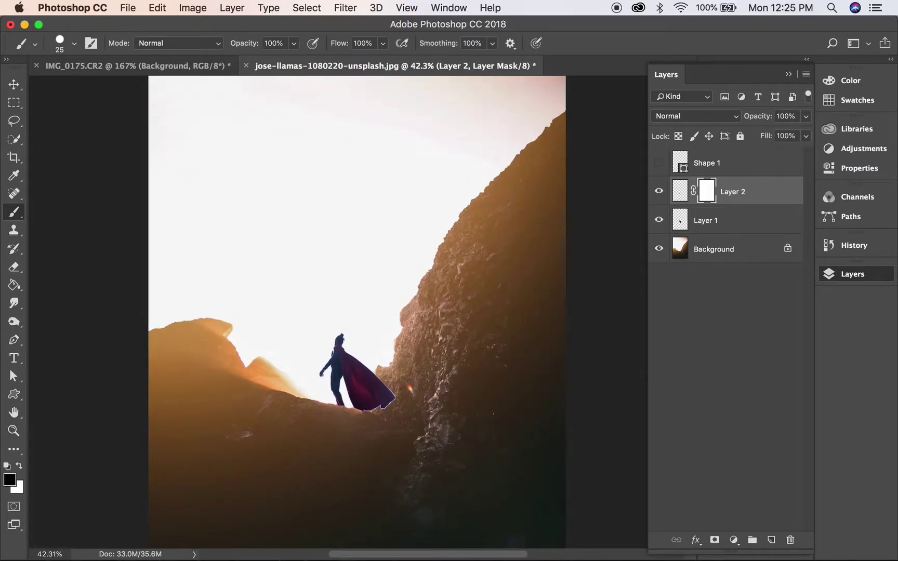
key(Delete)
key(x)
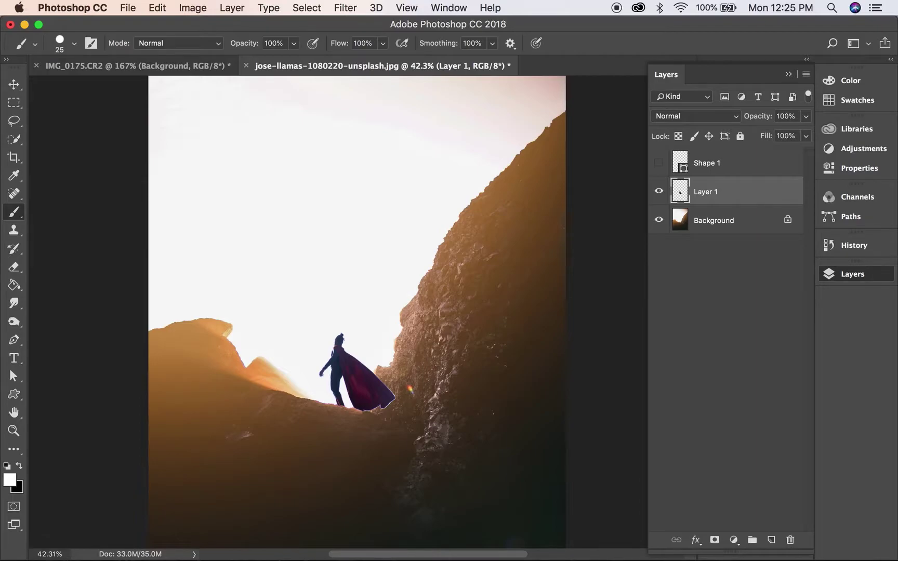
Delete the hidden Shape 1 layer and bring up the Adjustments panel.
scroll(356, 318, up, 1)
scroll(356, 318, up, 1)
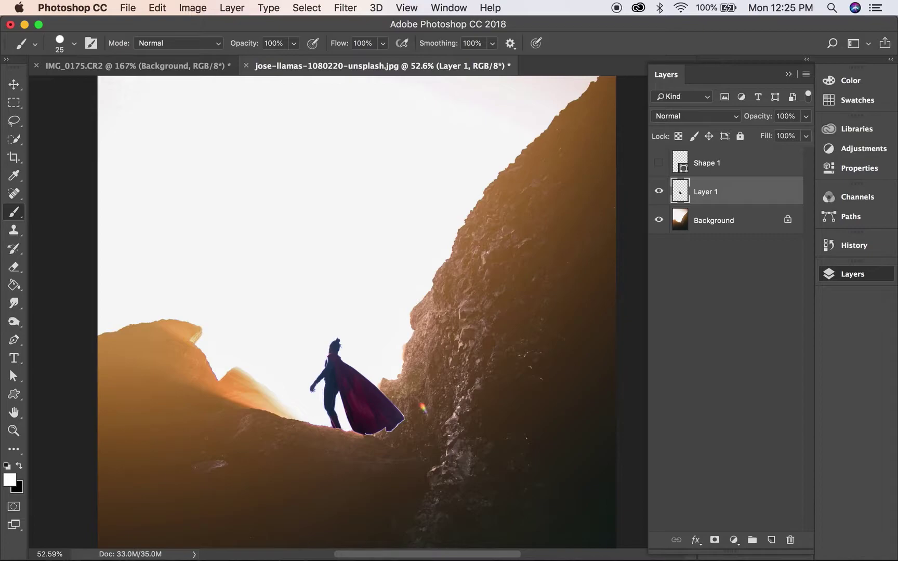
click(743, 165)
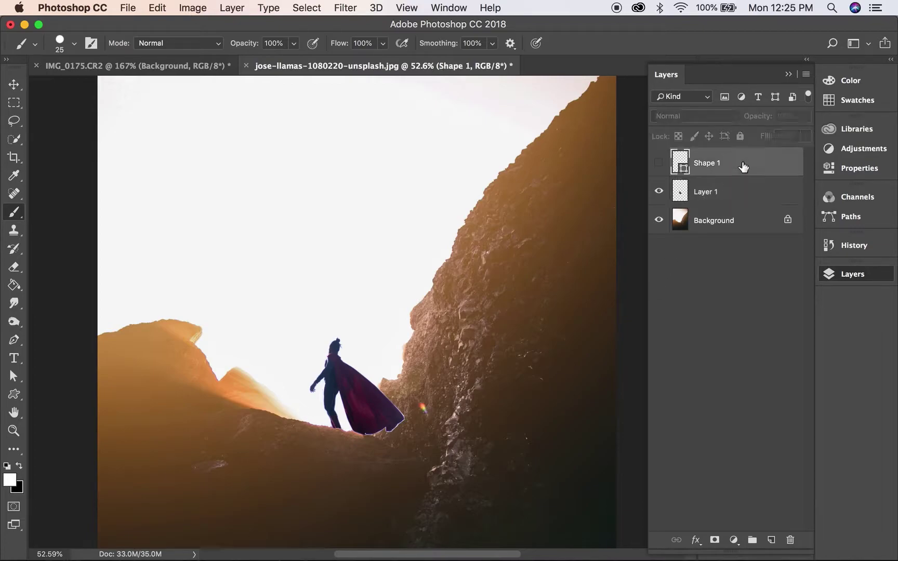
key(Delete)
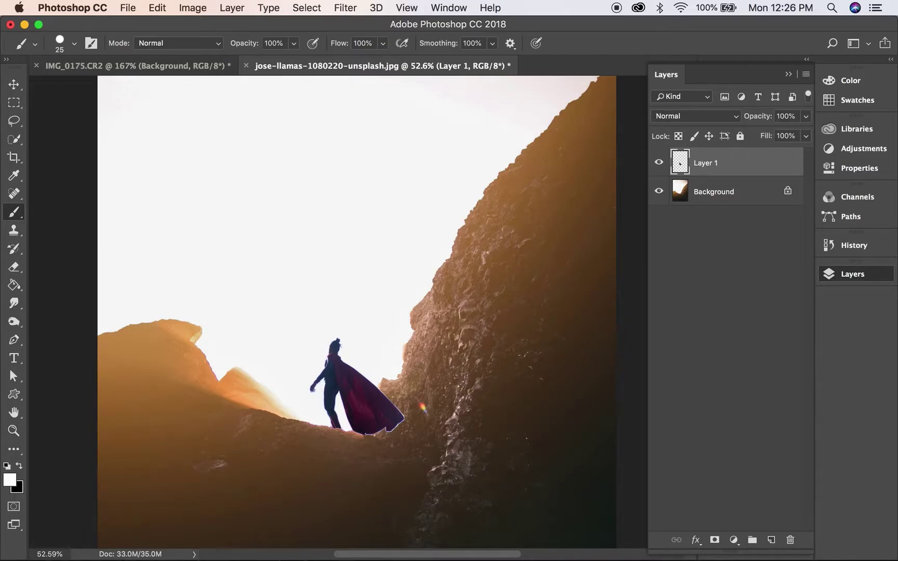
scroll(354, 393, up, 3)
scroll(355, 394, up, 3)
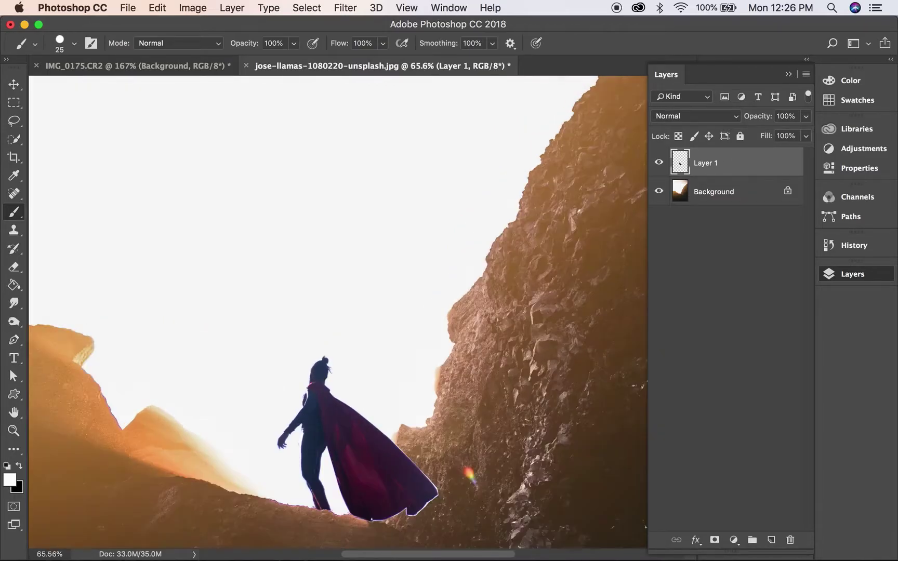
scroll(354, 394, up, 3)
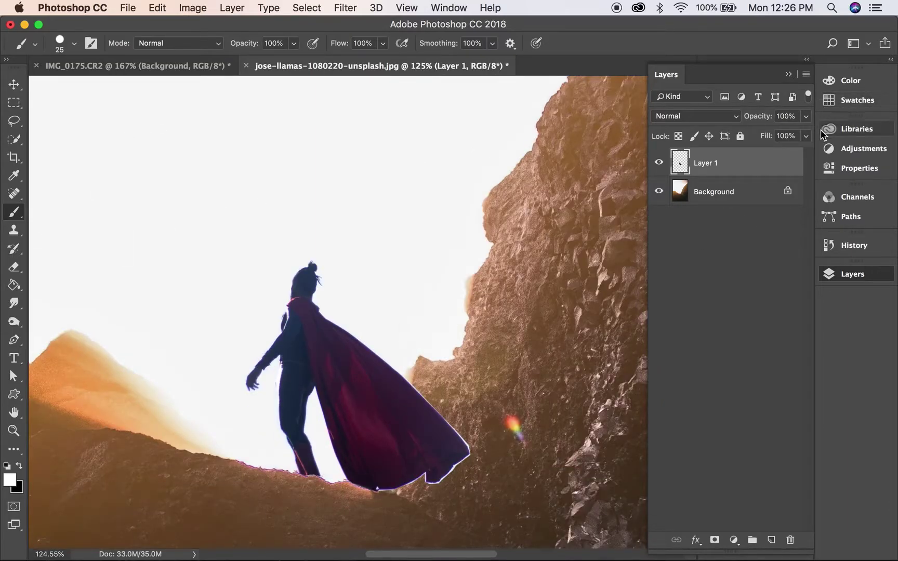
click(842, 150)
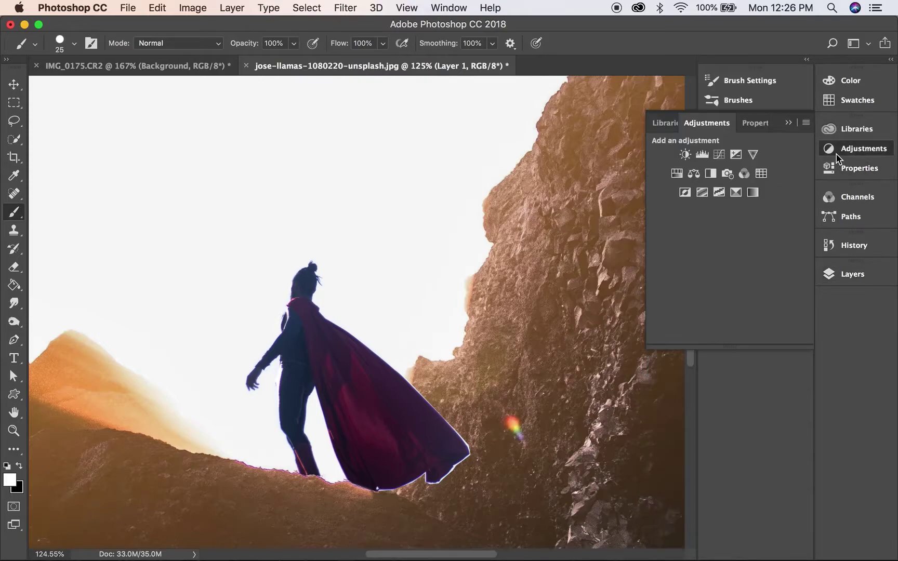
Add a Photo Filter clipped to Layer 1, using Warming Filter (81) at 94% density.
click(727, 174)
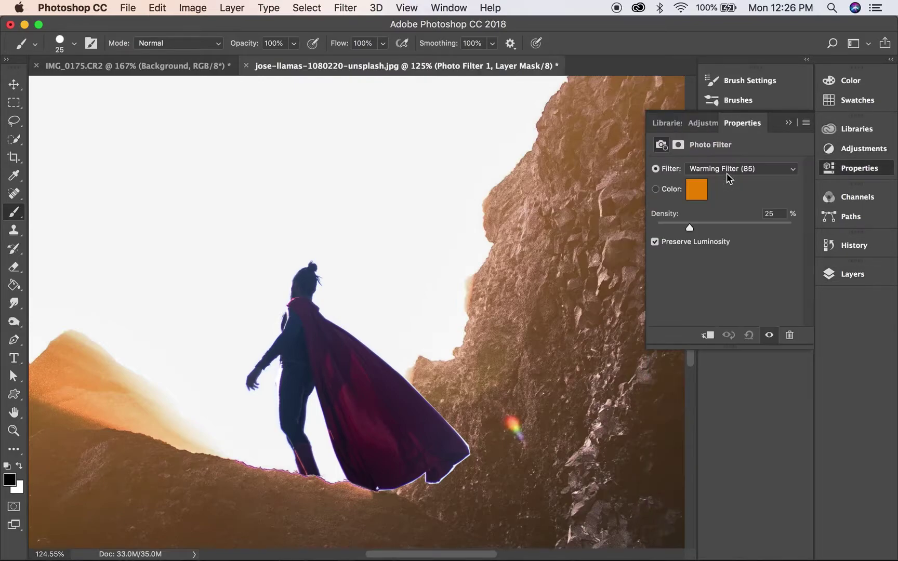
click(710, 337)
mouse_move(726, 227)
mouse_down()
mouse_move(794, 229)
mouse_move(776, 237)
mouse_up()
scroll(415, 270, down, 6)
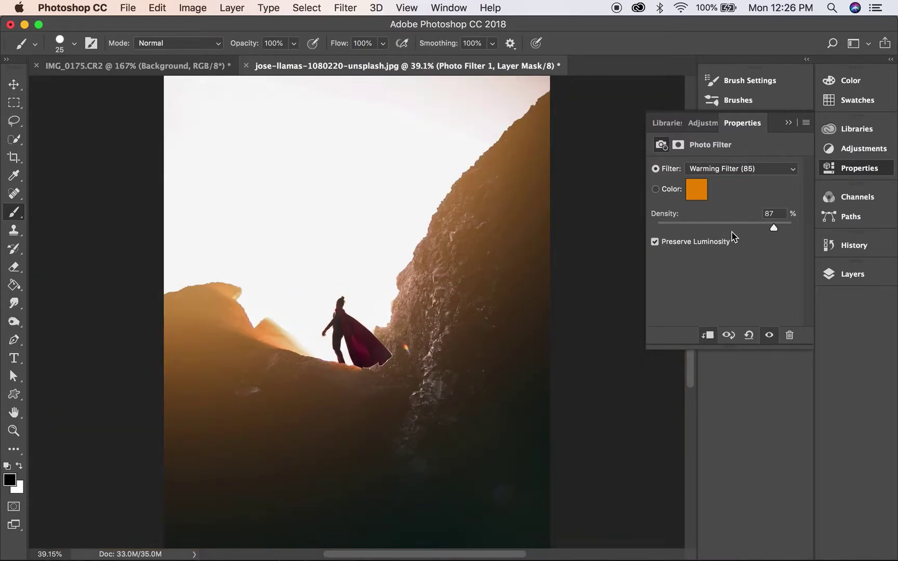
click(760, 169)
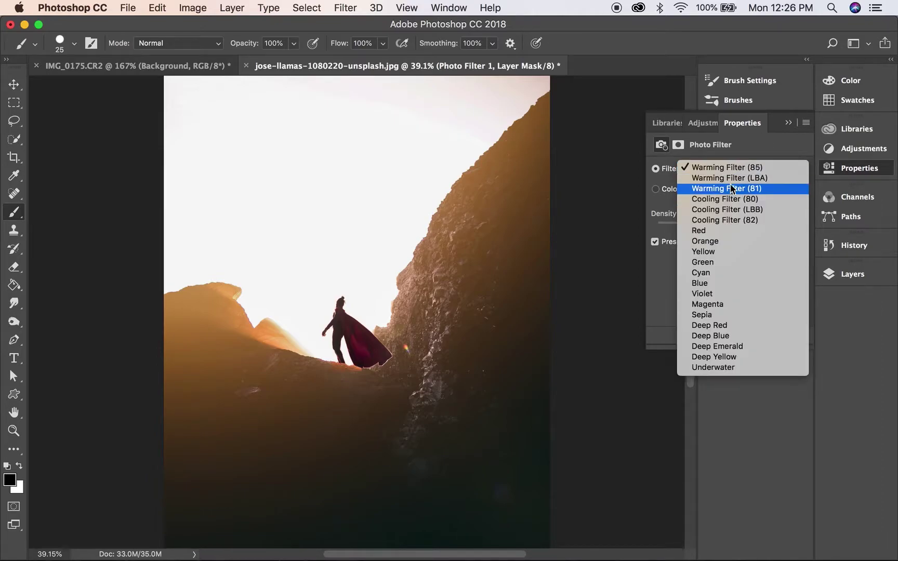
click(727, 180)
click(738, 170)
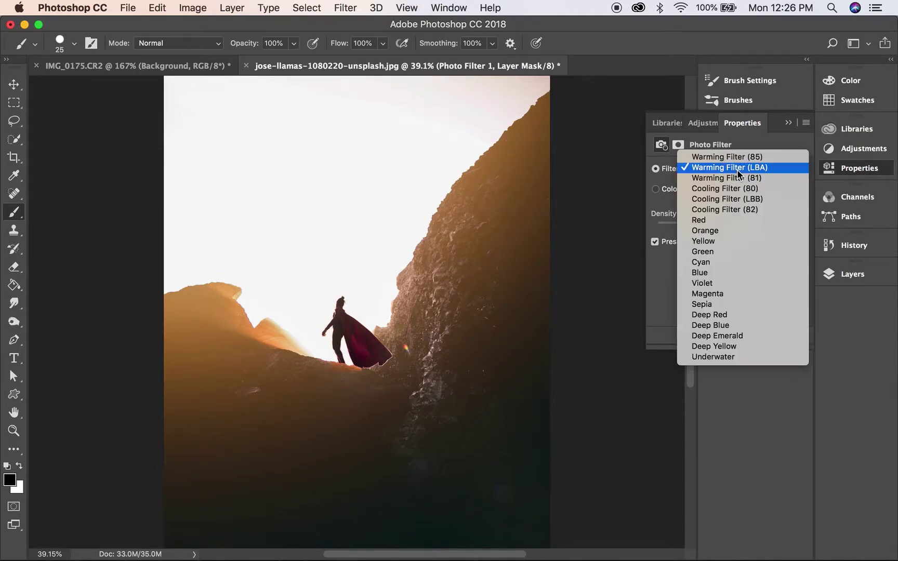
click(735, 178)
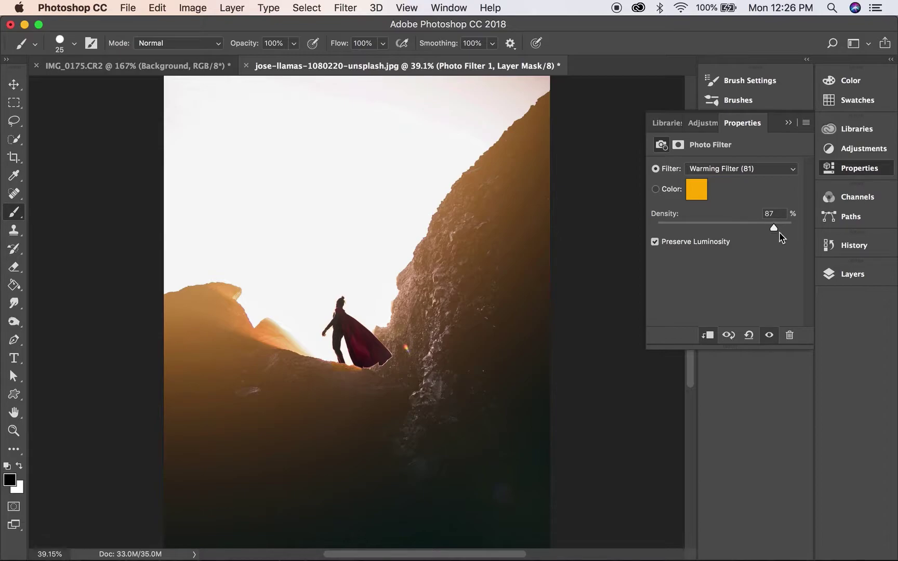
drag(774, 229, 790, 226)
scroll(354, 312, up, 3)
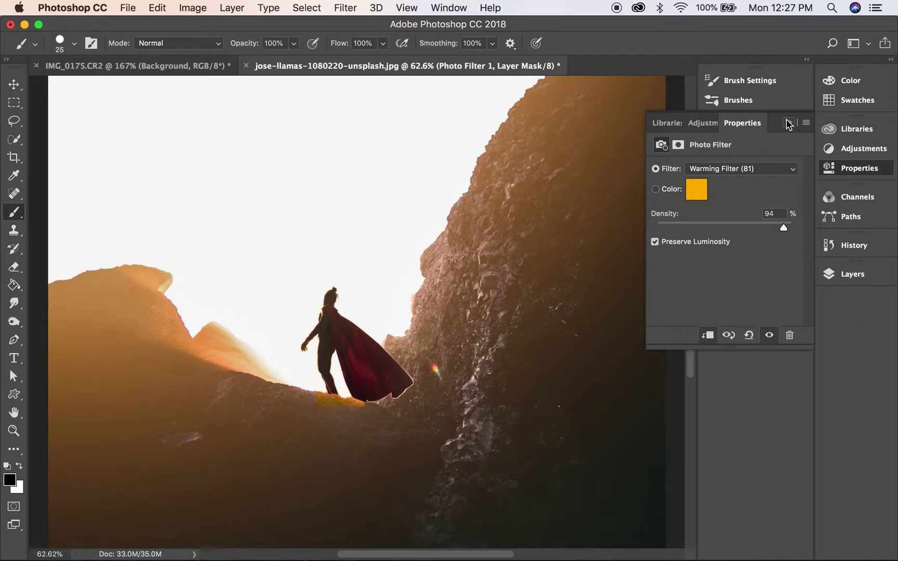
click(788, 124)
scroll(477, 321, up, 5)
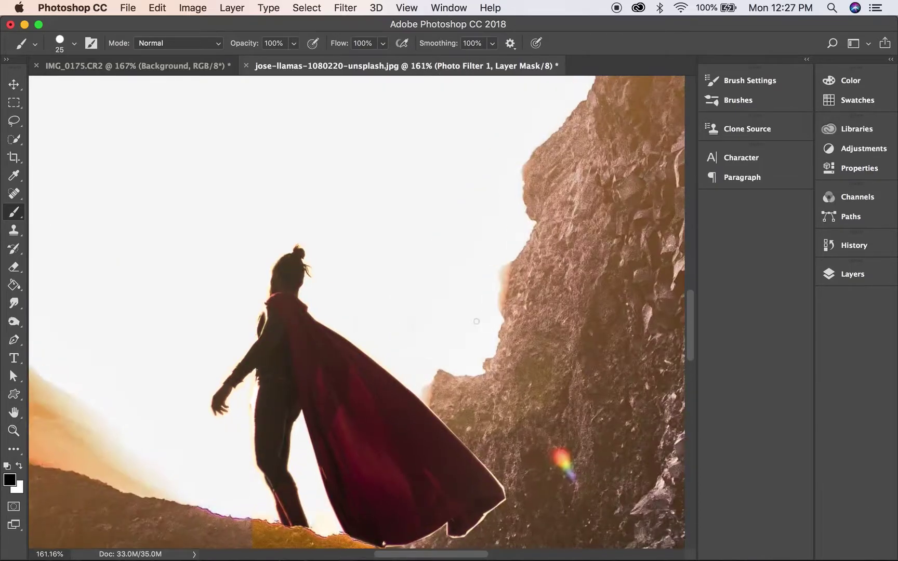
Select the hero layer, Layer 1, in the Layers panel and add a layer mask.
scroll(405, 383, down, 5)
scroll(404, 383, up, 3)
scroll(405, 383, up, 2)
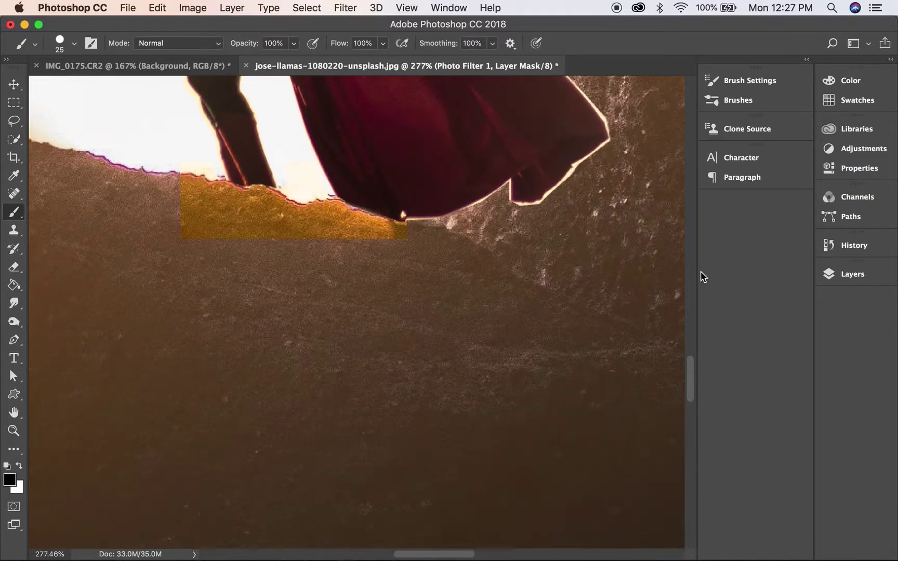
click(832, 275)
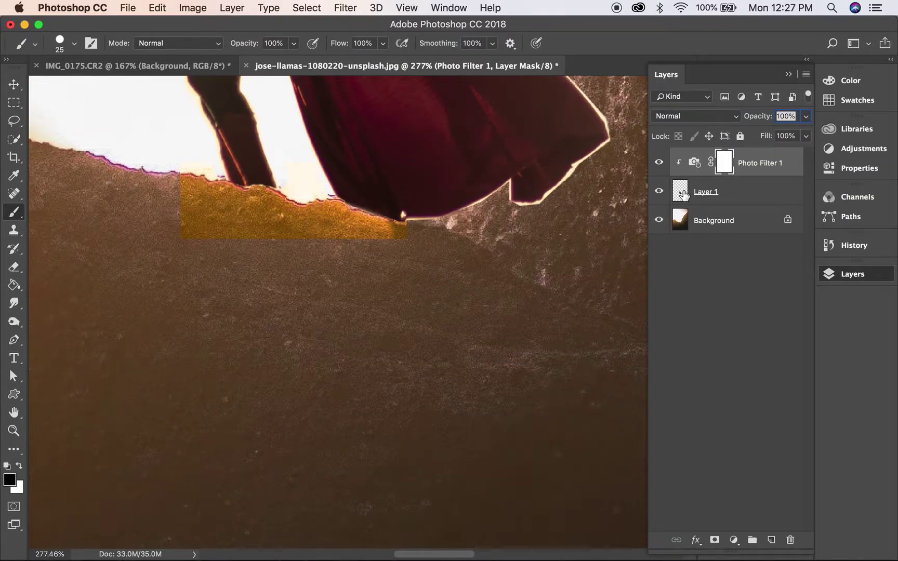
click(713, 197)
click(713, 540)
Paint black on the mask over the orange rock patch and strip below the feet, then shrink the brush.
scroll(413, 295, up, 2)
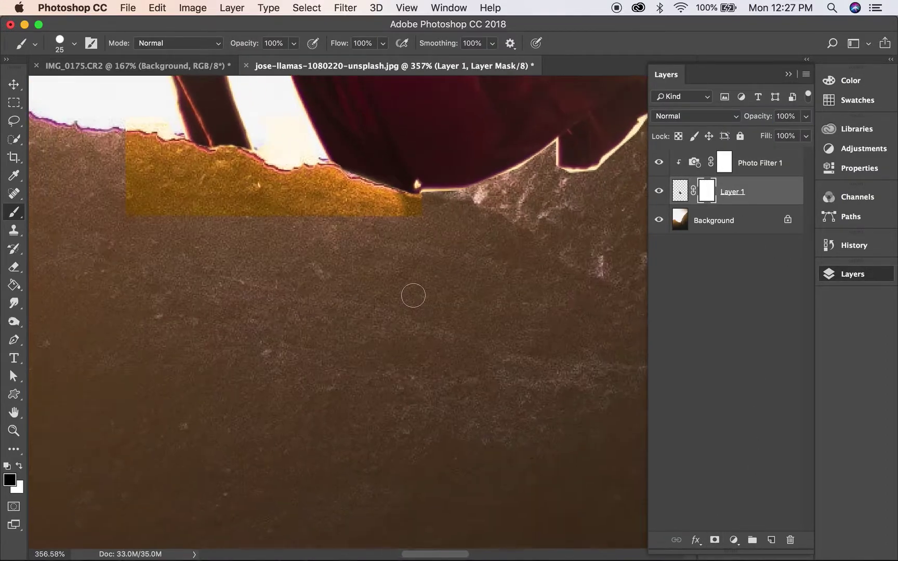
scroll(413, 294, up, 1)
mouse_move(271, 327)
mouse_down()
mouse_move(366, 326)
mouse_move(245, 270)
mouse_move(237, 234)
mouse_move(215, 220)
mouse_move(215, 245)
mouse_move(251, 254)
mouse_move(300, 237)
mouse_move(281, 242)
mouse_move(317, 289)
mouse_move(531, 341)
mouse_move(562, 360)
mouse_move(290, 301)
mouse_move(341, 251)
mouse_move(381, 262)
mouse_move(398, 309)
mouse_move(431, 281)
mouse_up()
mouse_move(473, 310)
mouse_down()
mouse_move(557, 341)
mouse_move(541, 317)
mouse_move(508, 297)
mouse_move(431, 299)
mouse_move(488, 310)
mouse_move(445, 273)
mouse_move(430, 294)
mouse_move(396, 271)
mouse_move(367, 296)
mouse_up()
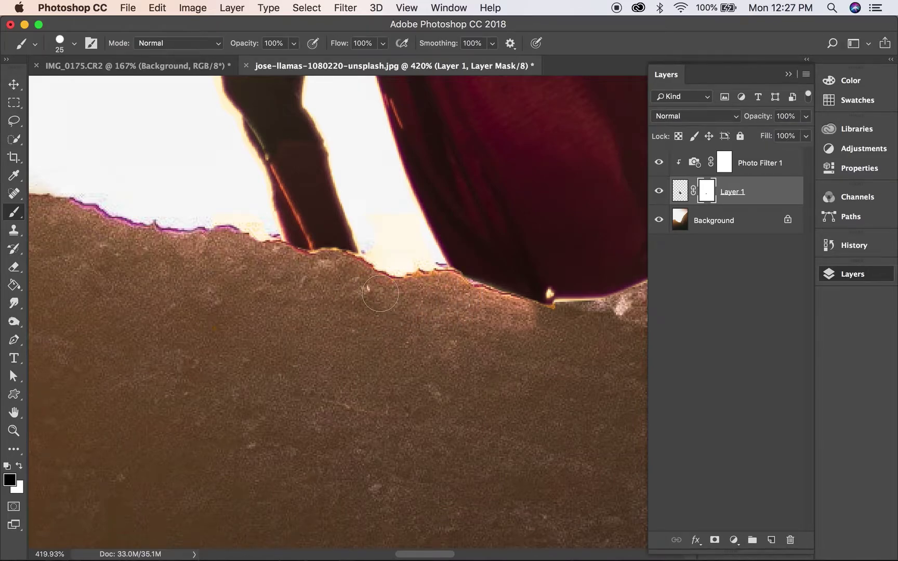
scroll(468, 317, right, 5)
scroll(468, 317, down, 1)
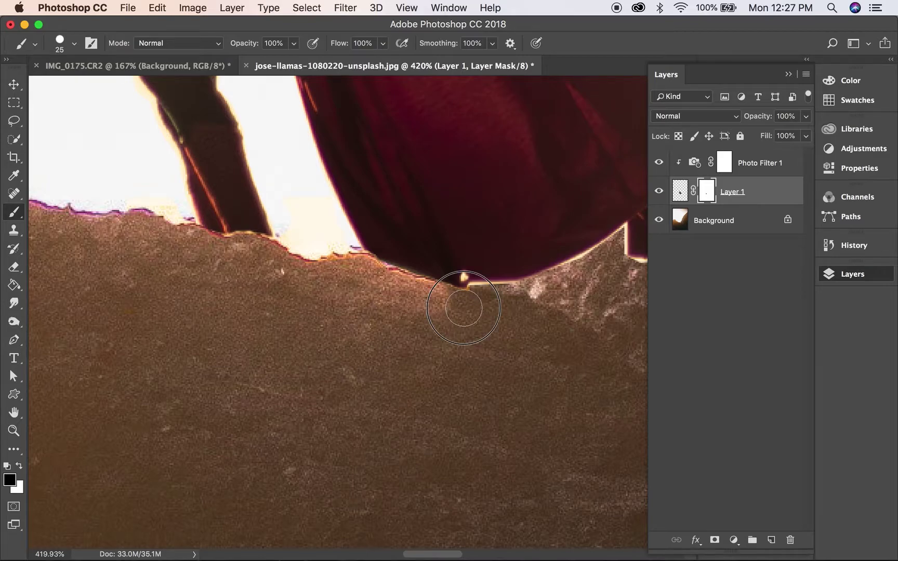
scroll(473, 317, right, 5)
scroll(464, 309, up, 1)
scroll(464, 308, right, 2)
scroll(337, 322, up, 5)
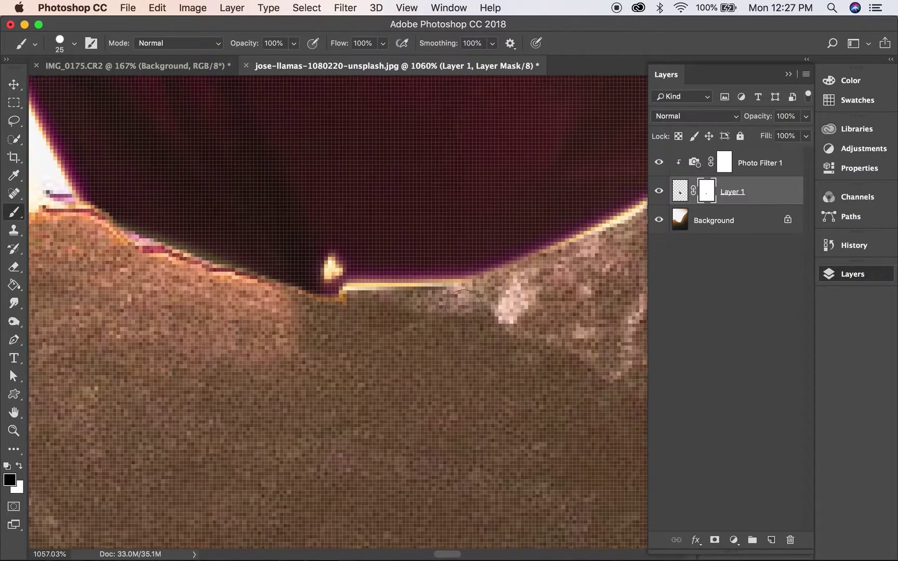
key(bracketleft)
key(bracketleft)
key(bracketleft)
key(bracketleft)
key(bracketleft)
key(bracketleft)
key(bracketleft)
key(bracketleft)
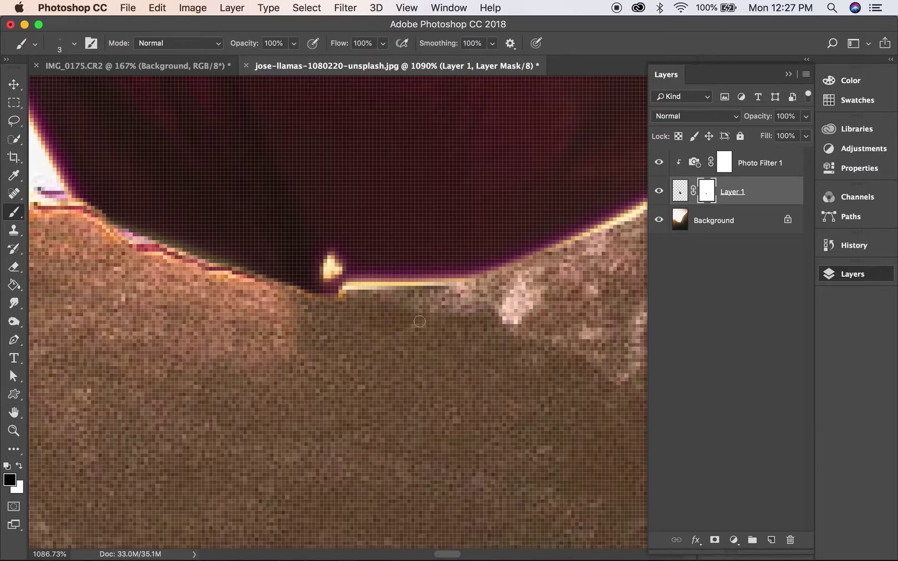
Mask out the bright line under the cape edge and the fringe up the ridge slope.
drag(355, 288, 476, 291)
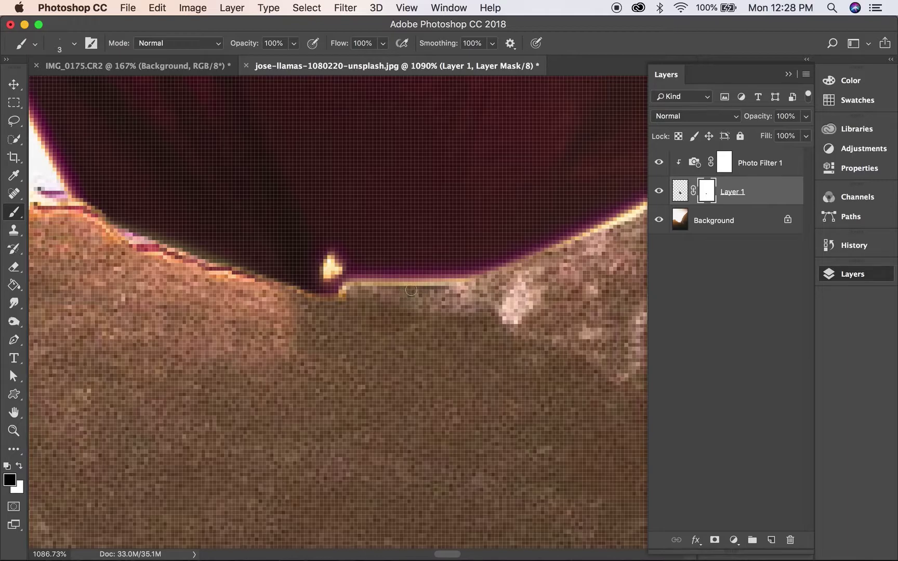
drag(413, 289, 348, 290)
scroll(348, 291, right, 5)
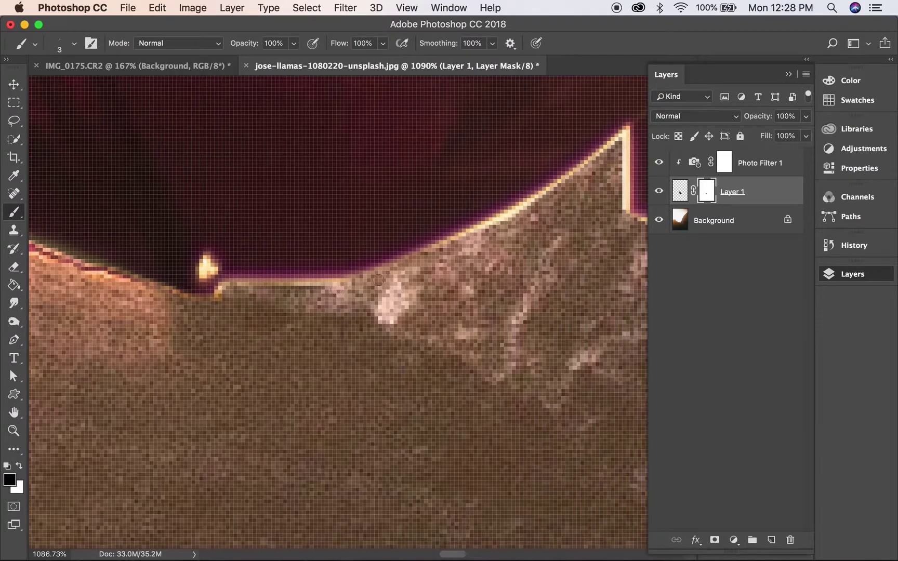
mouse_move(441, 249)
mouse_down()
mouse_move(537, 200)
mouse_move(598, 154)
mouse_up()
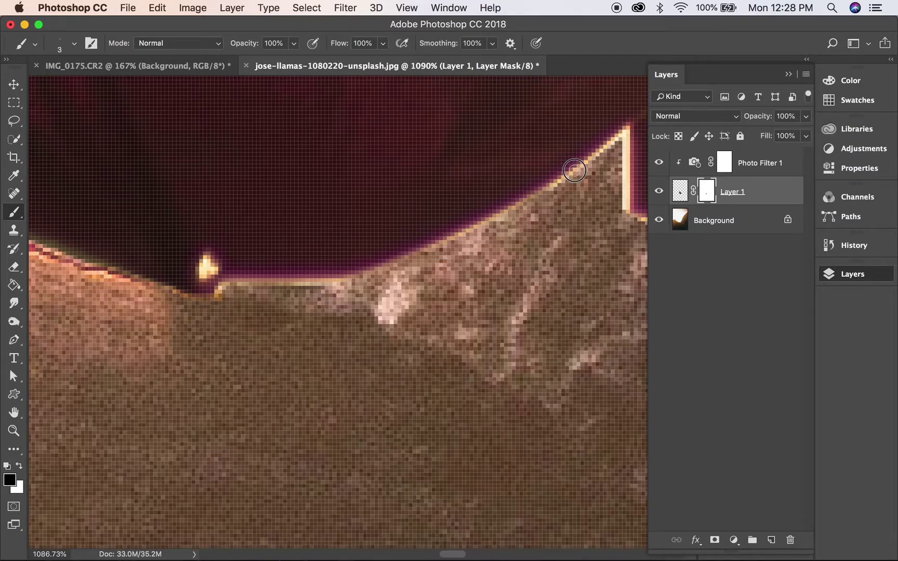
mouse_move(529, 199)
mouse_down()
mouse_move(367, 280)
mouse_move(316, 286)
mouse_move(341, 280)
mouse_move(262, 276)
mouse_move(202, 304)
mouse_move(159, 293)
mouse_up()
Hide the glowing ridge edge up to the peak, along the bottom and on the diagonal.
scroll(367, 294, right, 5)
scroll(368, 294, up, 1)
mouse_move(312, 234)
mouse_down()
mouse_move(356, 193)
mouse_move(356, 367)
mouse_move(467, 374)
mouse_up()
scroll(353, 242, up, 1)
scroll(353, 242, up, 3)
mouse_move(373, 366)
mouse_down()
mouse_move(416, 370)
mouse_move(387, 366)
mouse_move(475, 357)
mouse_move(537, 303)
mouse_up()
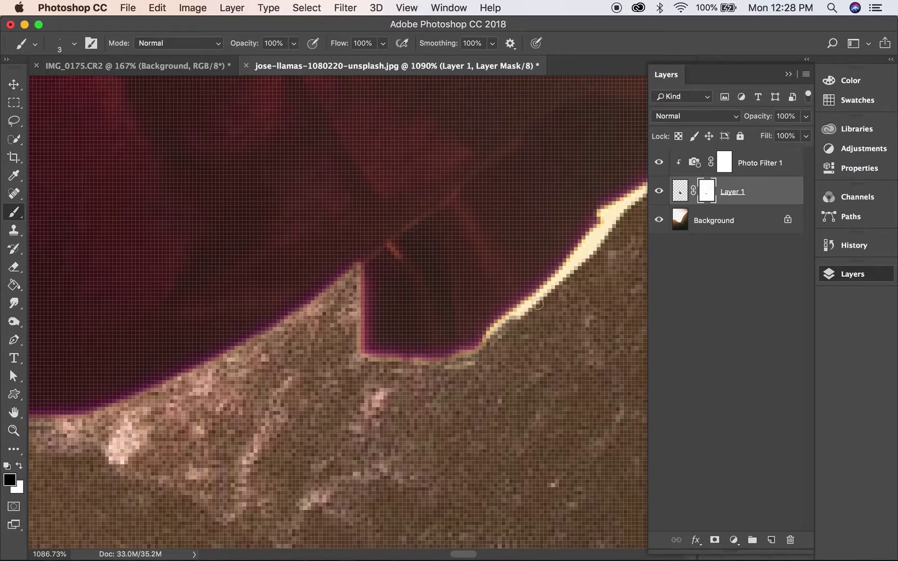
drag(497, 333, 556, 287)
drag(500, 330, 572, 269)
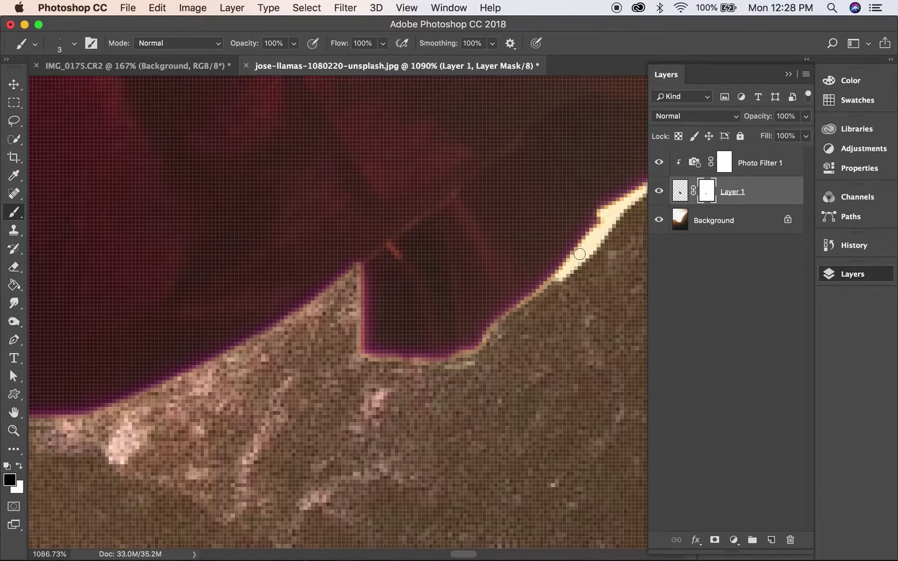
Paint over the bright edge strip toward the peak and down the slope, smoothing a notch.
scroll(572, 268, right, 3)
drag(465, 301, 525, 235)
drag(474, 297, 532, 242)
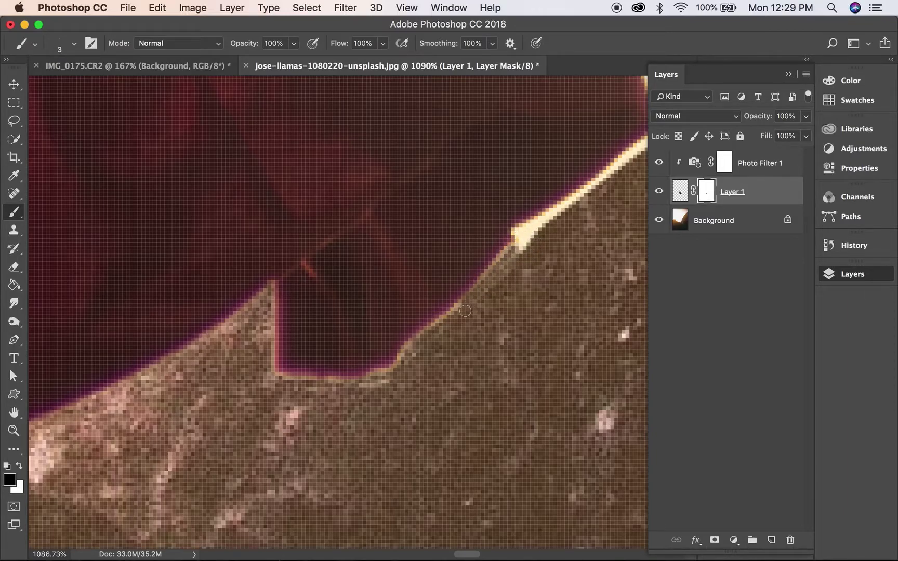
mouse_move(463, 307)
mouse_down()
mouse_move(385, 378)
mouse_move(347, 385)
mouse_up()
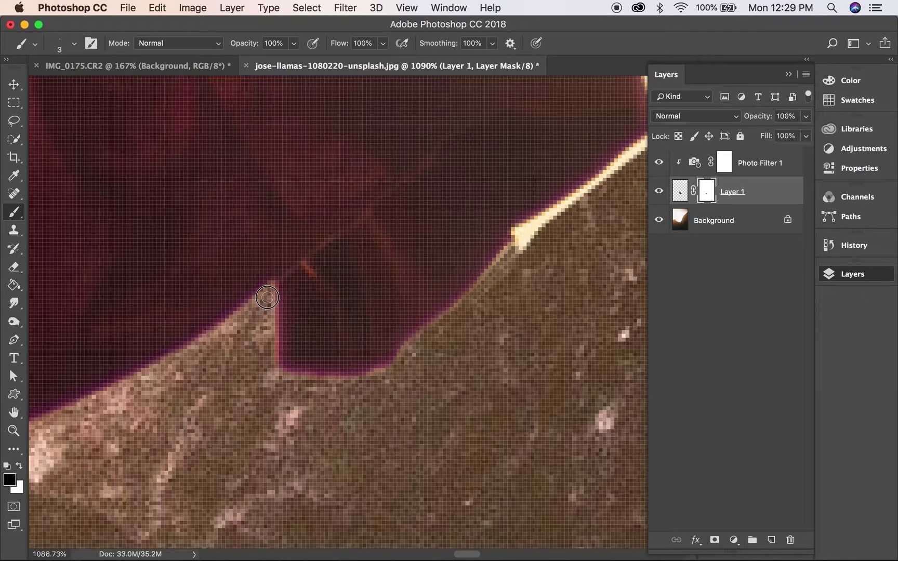
scroll(267, 298, right, 5)
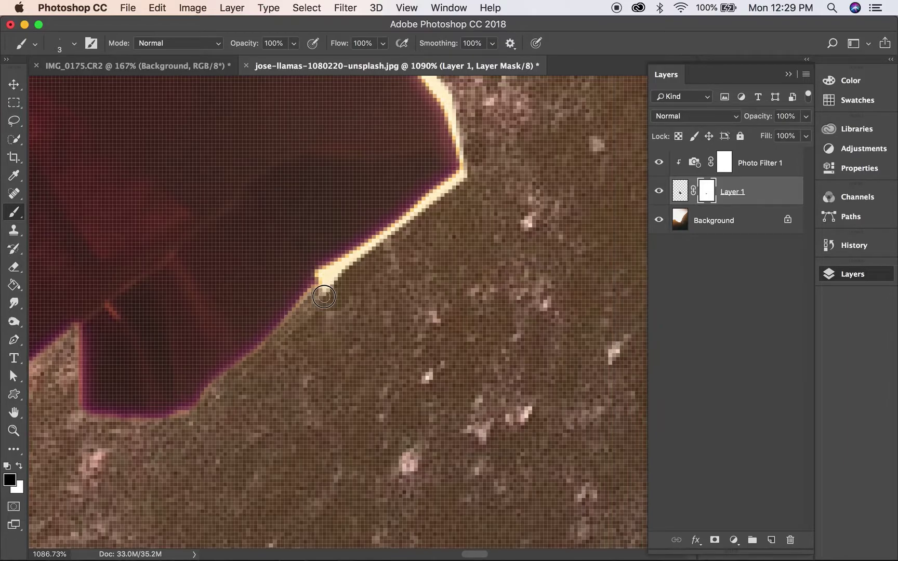
mouse_move(320, 267)
mouse_down()
mouse_move(321, 281)
mouse_move(321, 267)
mouse_move(343, 262)
mouse_up()
With a smaller brush, mask the remaining glow along the cape bottom and around its lower corner.
key([)
drag(321, 272, 450, 187)
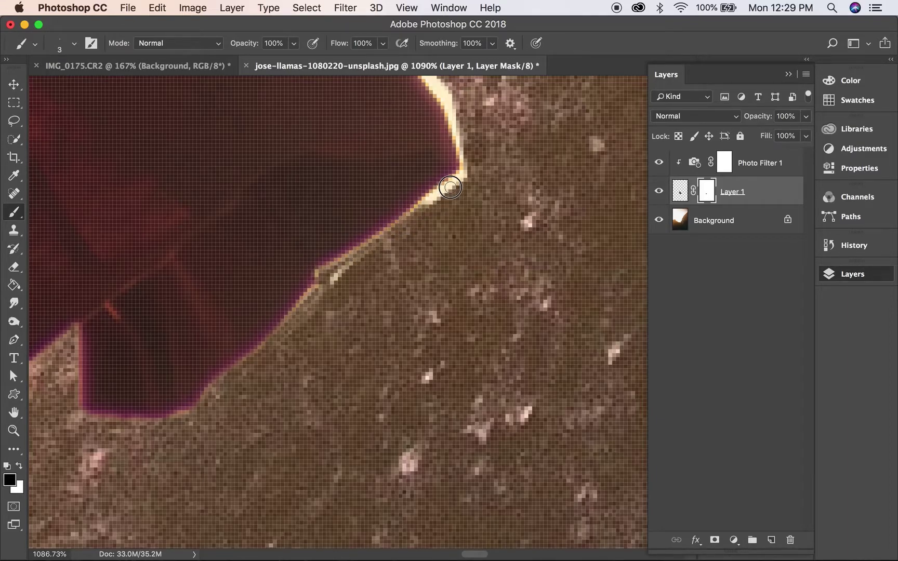
mouse_move(386, 239)
mouse_down()
mouse_move(316, 281)
mouse_move(282, 333)
mouse_up()
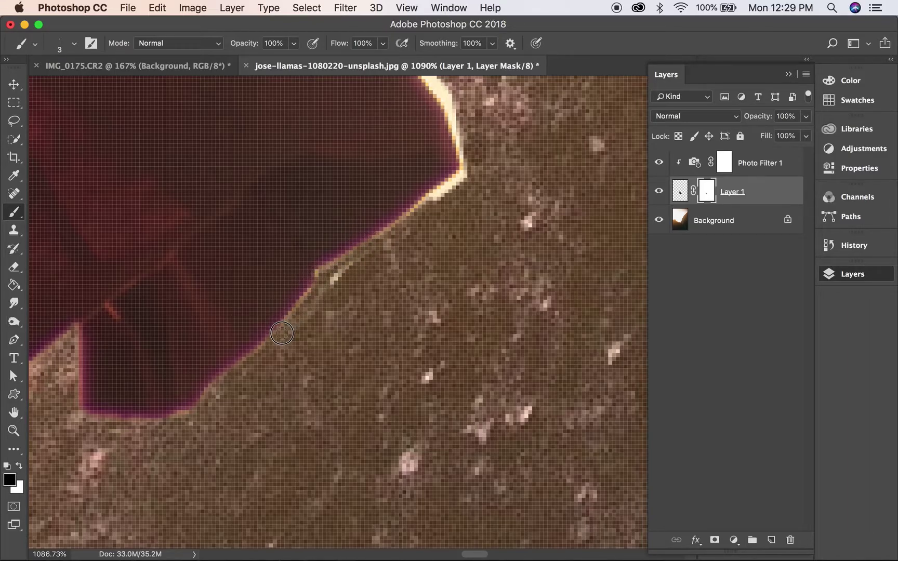
mouse_move(363, 257)
mouse_down()
mouse_move(329, 284)
mouse_move(315, 279)
mouse_move(363, 255)
mouse_up()
mouse_move(313, 301)
mouse_down()
mouse_move(275, 341)
mouse_move(309, 317)
mouse_move(207, 407)
mouse_up()
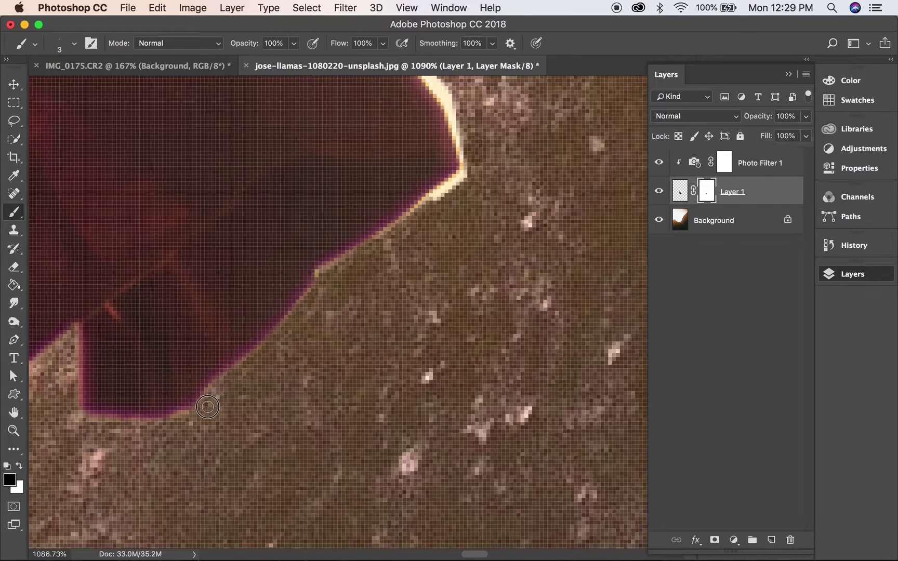
drag(325, 306, 244, 384)
scroll(319, 274, right, 5)
scroll(319, 274, up, 4)
mouse_move(289, 314)
mouse_down()
mouse_move(343, 265)
mouse_move(242, 357)
mouse_move(326, 279)
mouse_move(249, 345)
mouse_up()
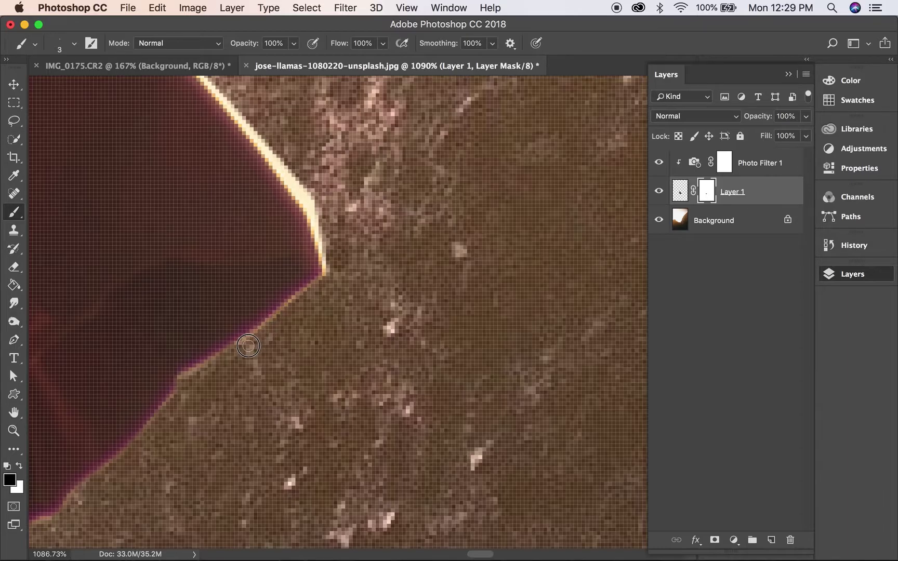
drag(329, 273, 302, 188)
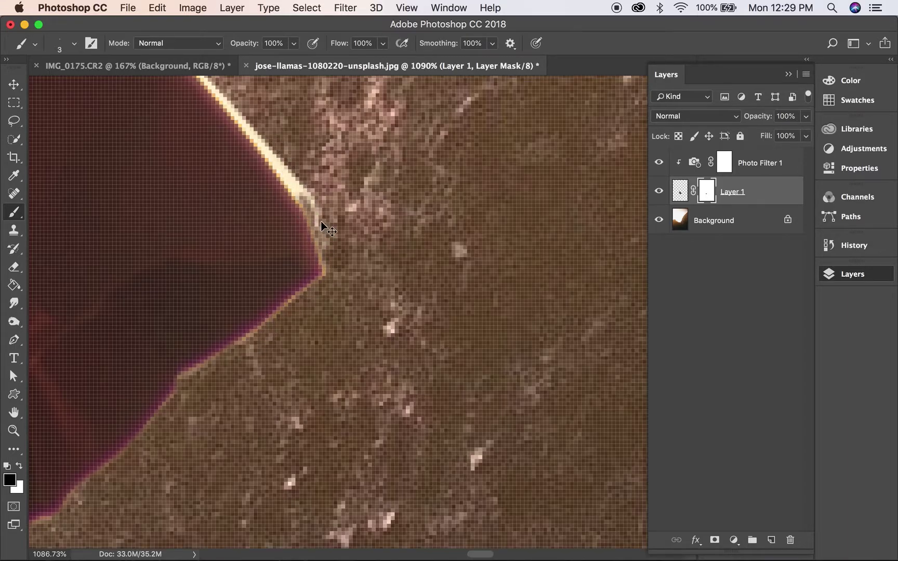
Fit the whole image on screen, then zoom in on the cape tip.
key(super+0)
scroll(370, 364, up, 2)
scroll(384, 367, up, 5)
scroll(387, 356, up, 2)
scroll(387, 356, up, 3)
scroll(387, 356, up, 3)
scroll(387, 356, up, 2)
scroll(374, 332, up, 1)
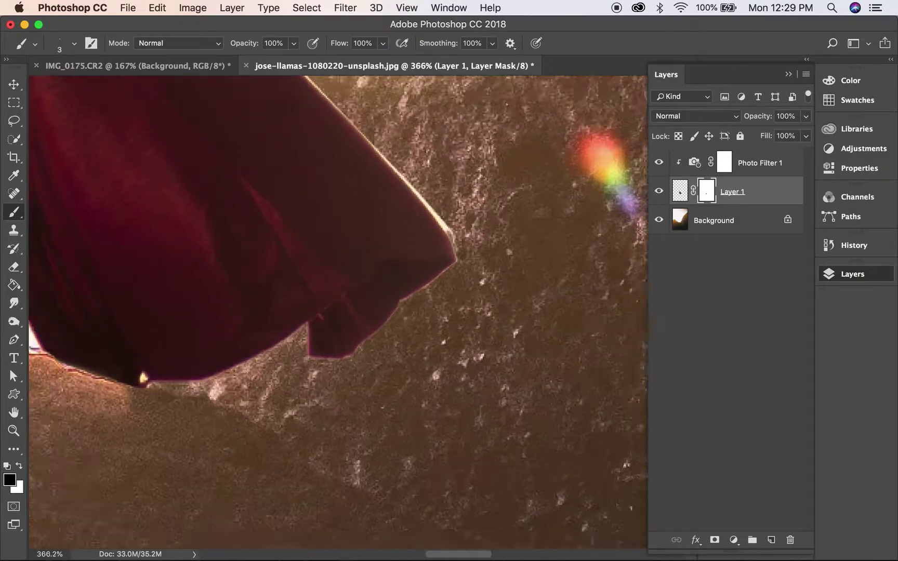
Paint out the bright rim along the cape tip on Layer 1's mask.
scroll(397, 362, up, 3)
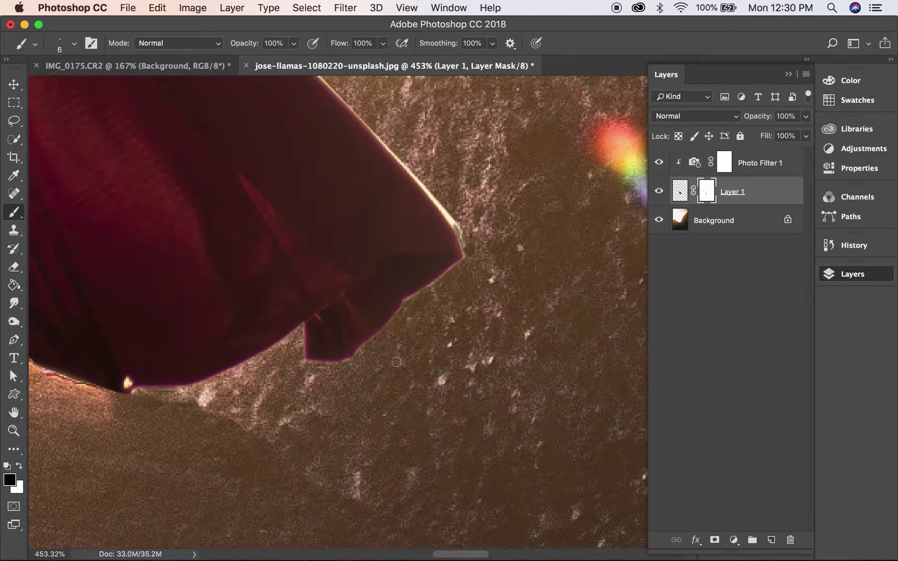
drag(465, 270, 355, 371)
drag(472, 250, 399, 131)
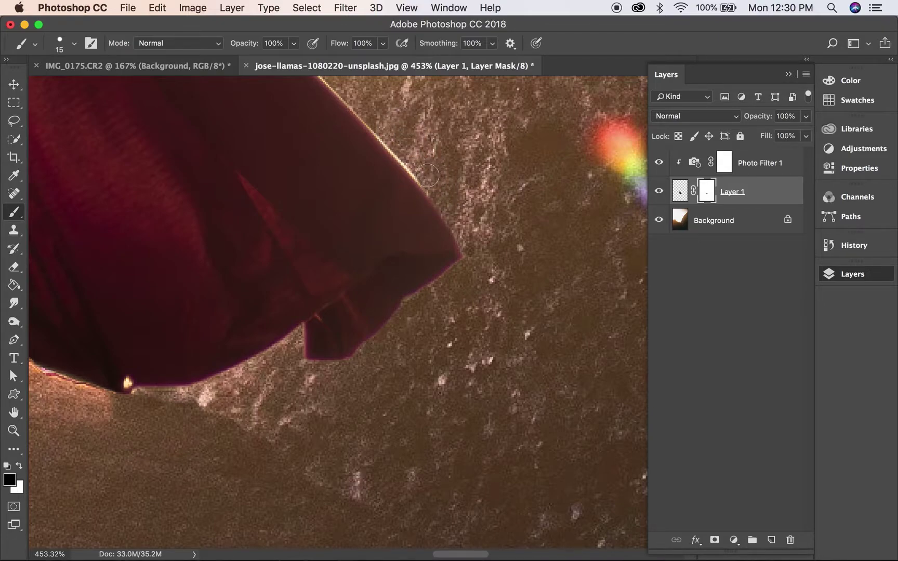
drag(427, 177, 377, 119)
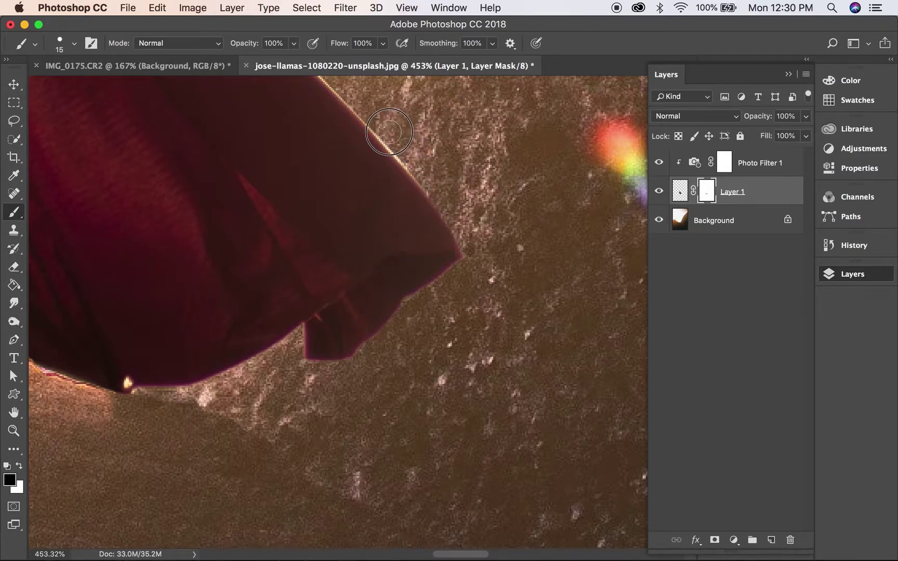
scroll(397, 133, up, 5)
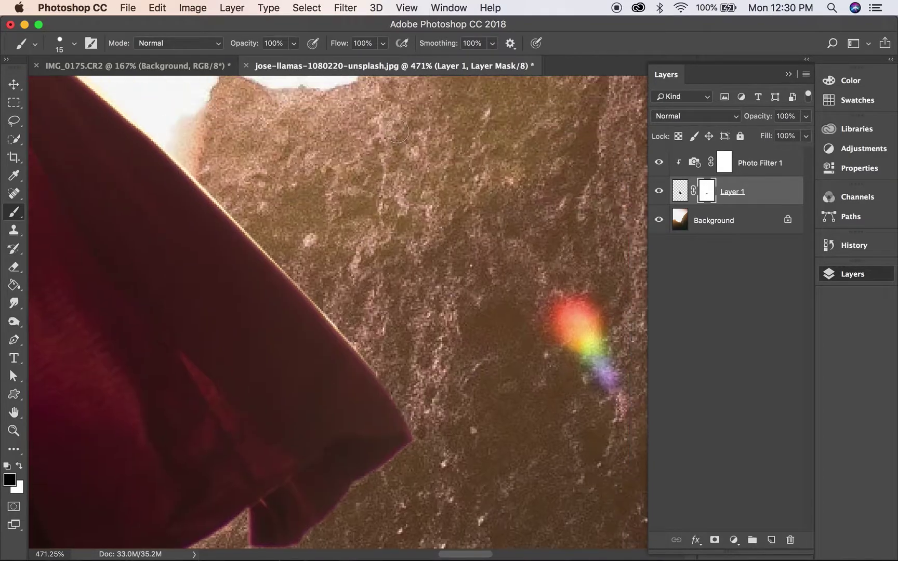
Mask the light fringe down the lower stretch of the cape's diagonal edge.
drag(285, 257, 356, 325)
drag(314, 286, 378, 359)
drag(313, 283, 379, 357)
drag(333, 308, 389, 364)
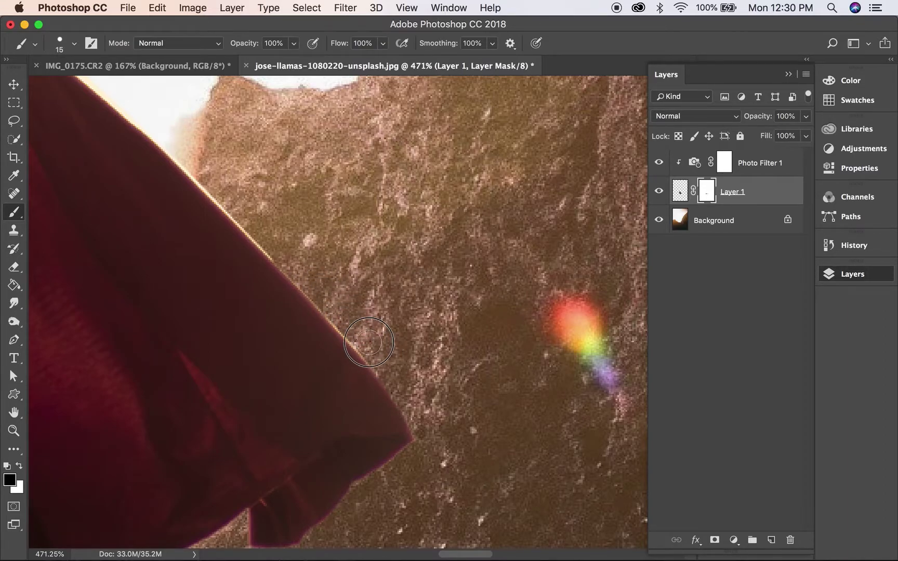
drag(351, 321, 405, 379)
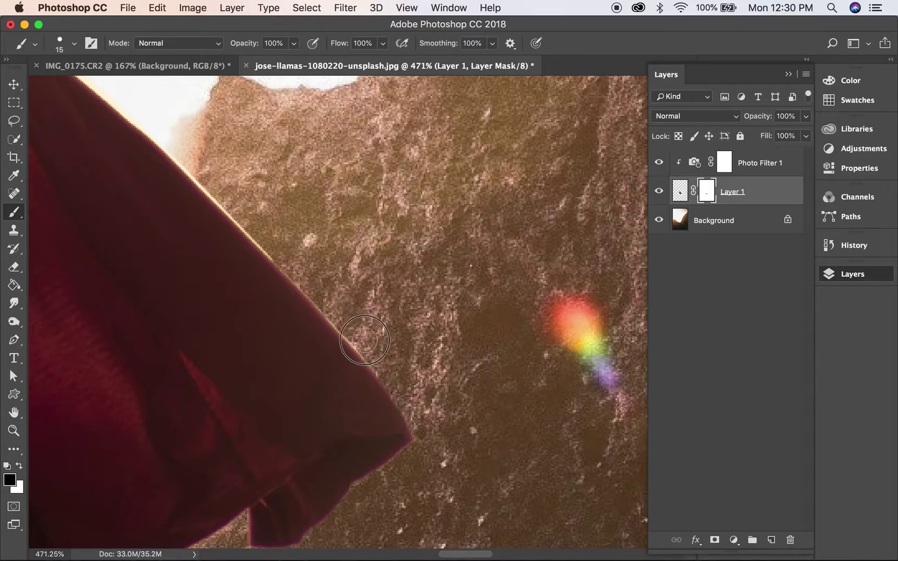
drag(359, 323, 390, 369)
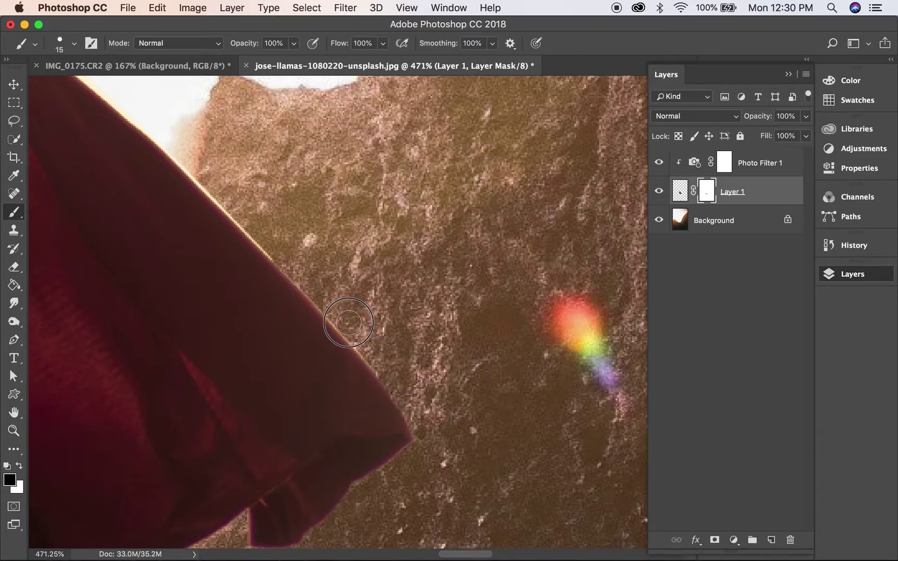
scroll(390, 369, up, 5)
scroll(391, 369, left, 3)
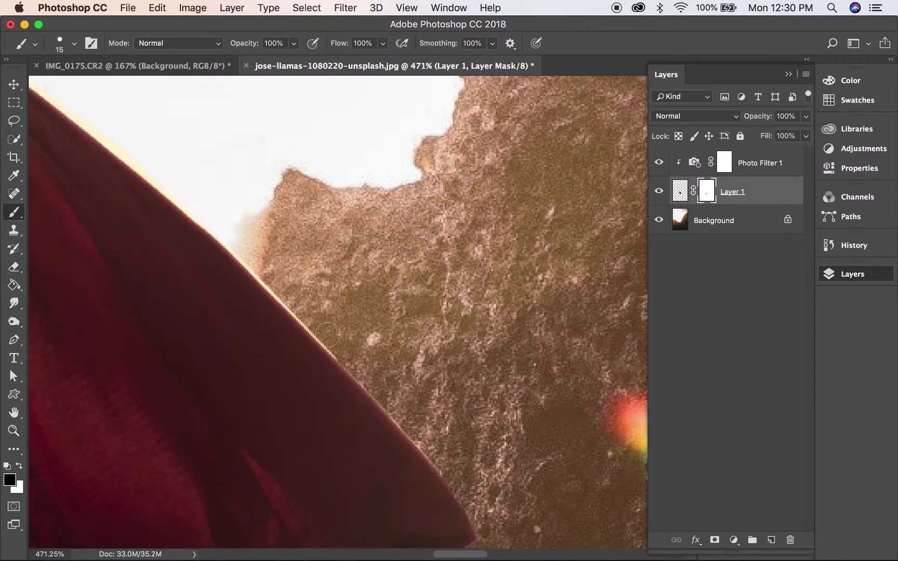
Clean the yellow fringe along the rest of the cape edge, working higher up the cape.
drag(267, 274, 347, 349)
drag(302, 308, 358, 367)
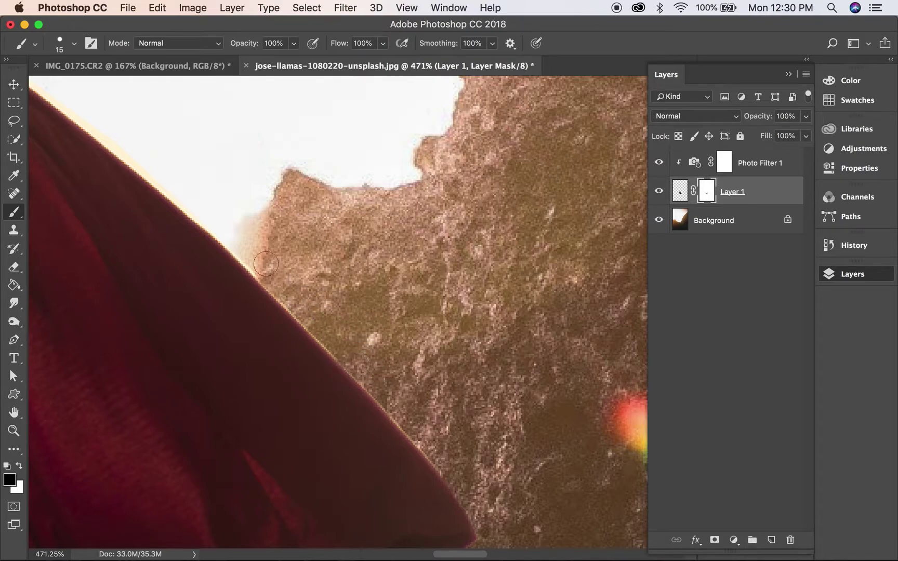
drag(278, 283, 347, 349)
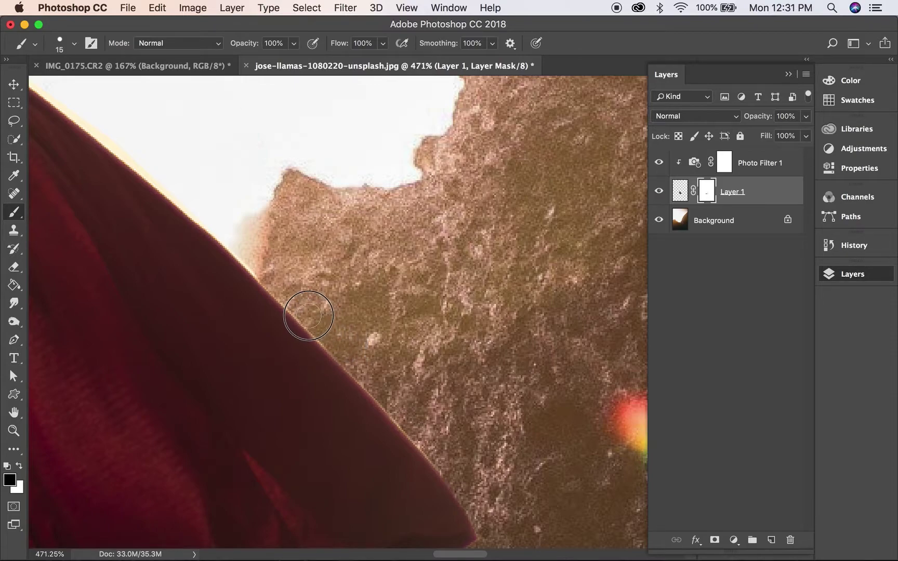
drag(286, 292, 269, 277)
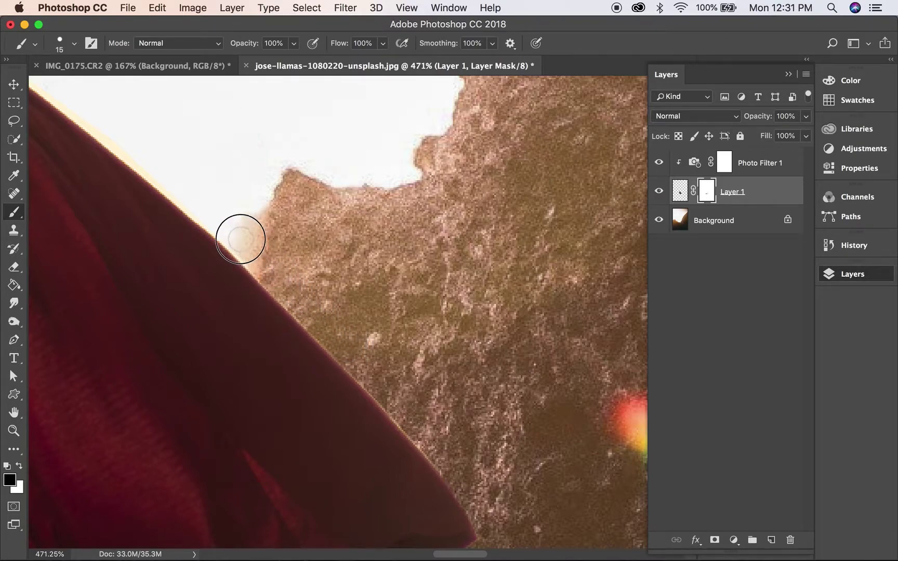
scroll(234, 234, left, 5)
scroll(232, 228, up, 3)
drag(208, 187, 314, 277)
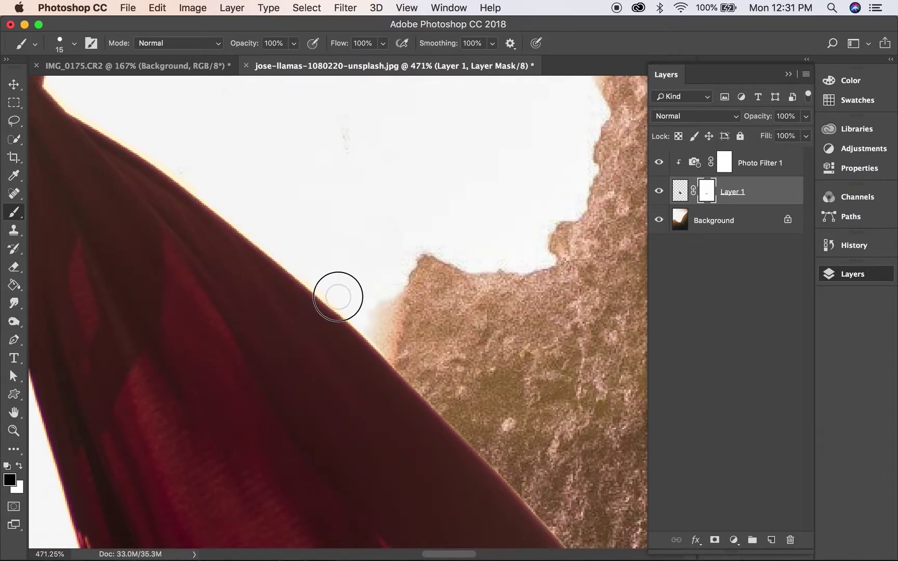
drag(314, 277, 361, 317)
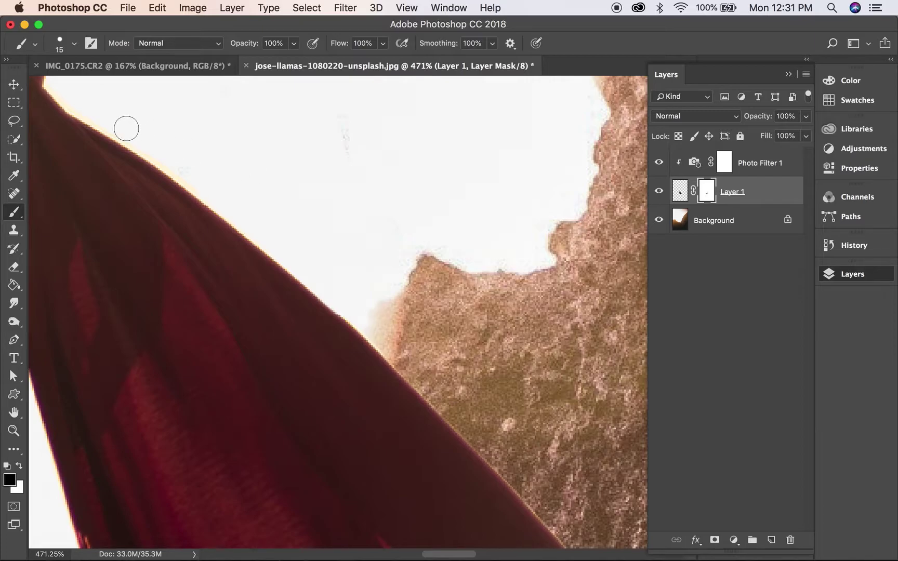
drag(141, 137, 210, 188)
Zoom in on the cape hem and set up a small Clone Stamp on Layer 1's pixels.
key(super+0)
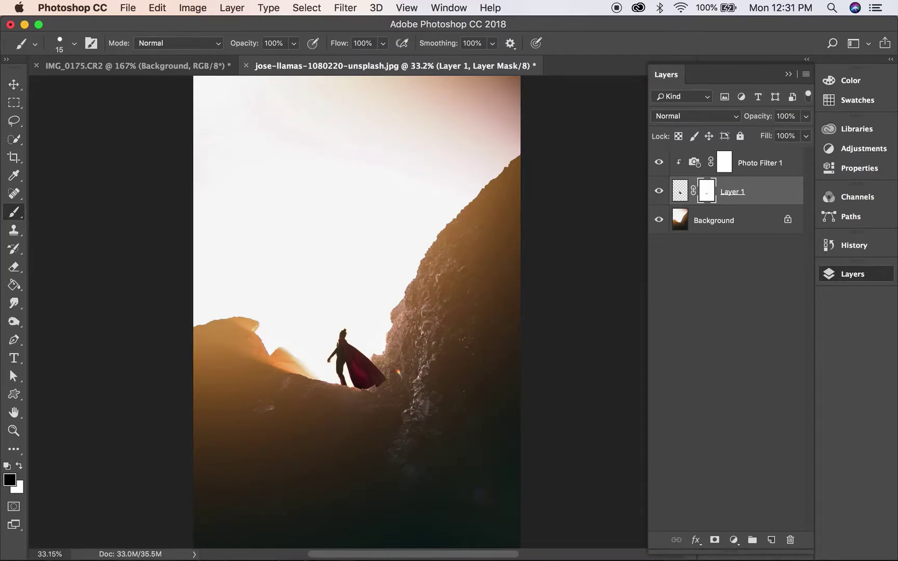
scroll(358, 325, up, 2)
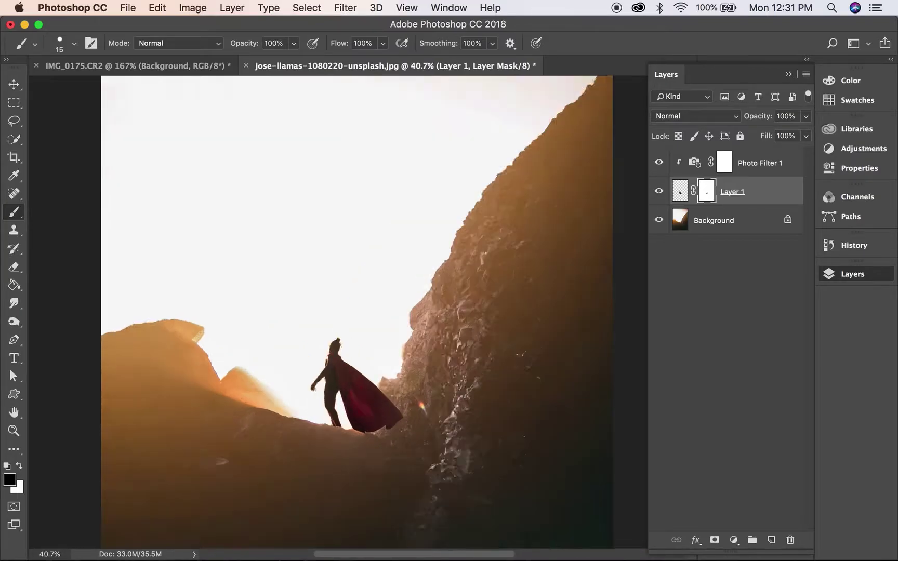
scroll(358, 325, up, 5)
scroll(362, 314, up, 5)
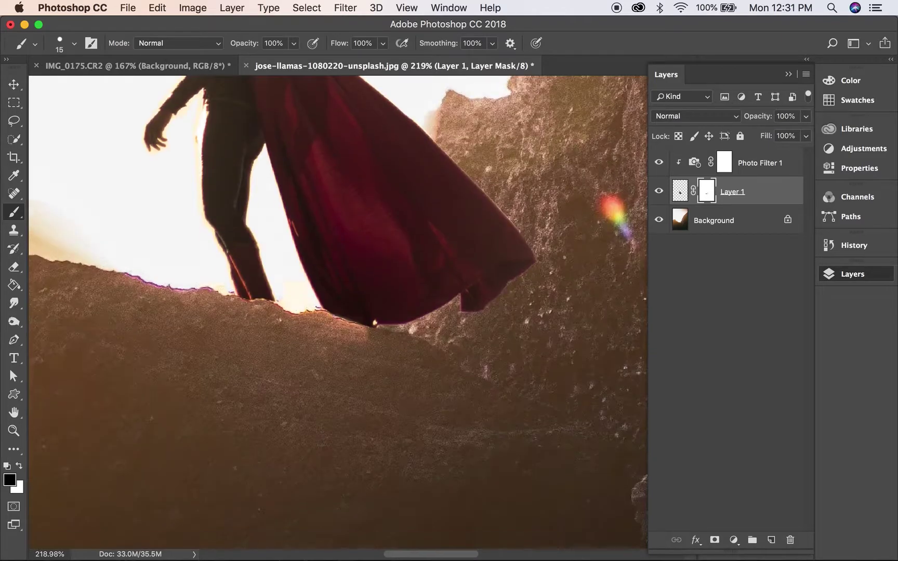
scroll(370, 336, up, 2)
scroll(371, 336, up, 3)
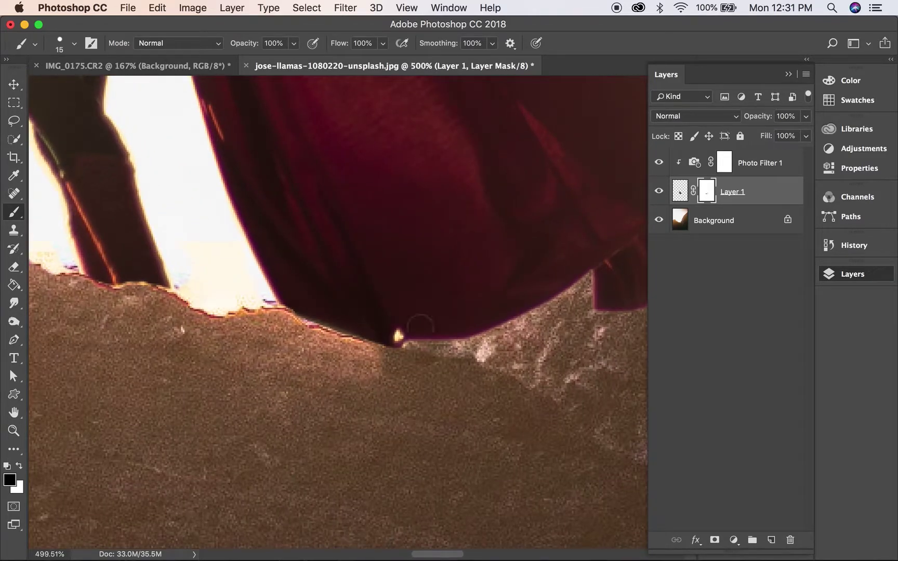
click(679, 191)
key(s)
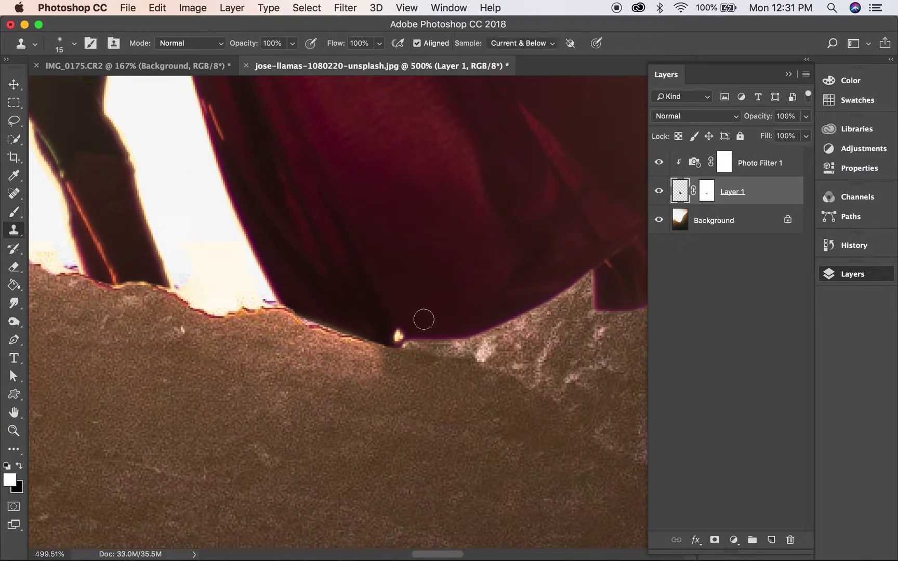
key(bracketleft)
Clone cape texture over the light spot at the cape tip, redoing one stroke.
alt+click(414, 326)
click(398, 333)
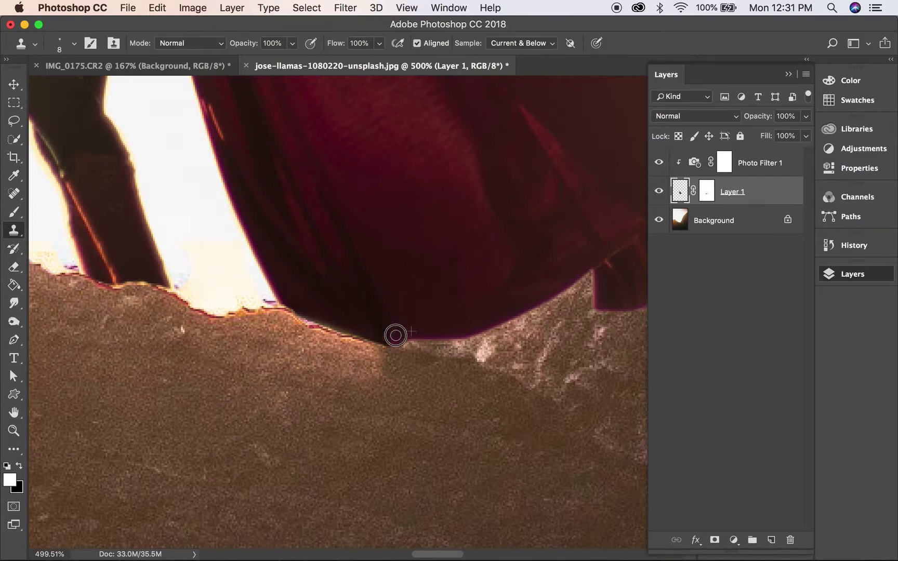
key(super+z)
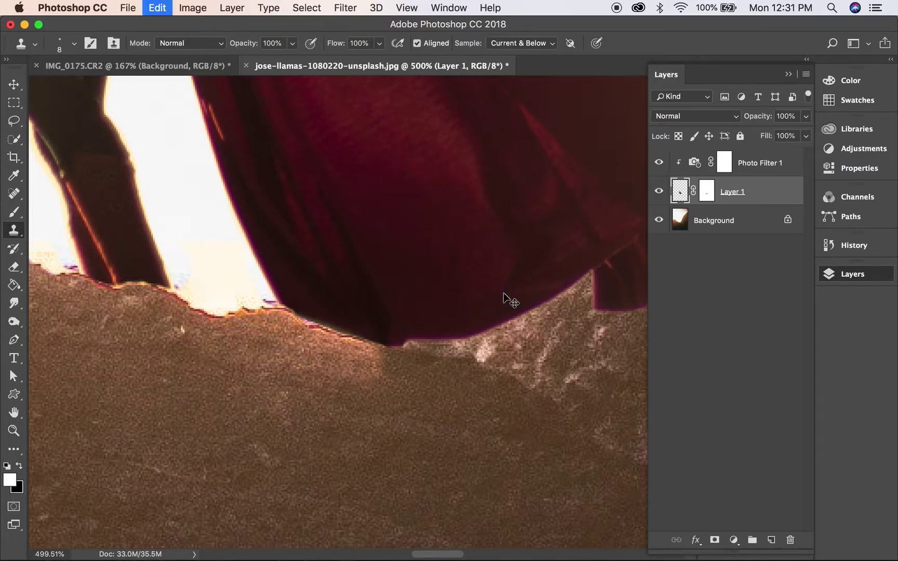
click(395, 337)
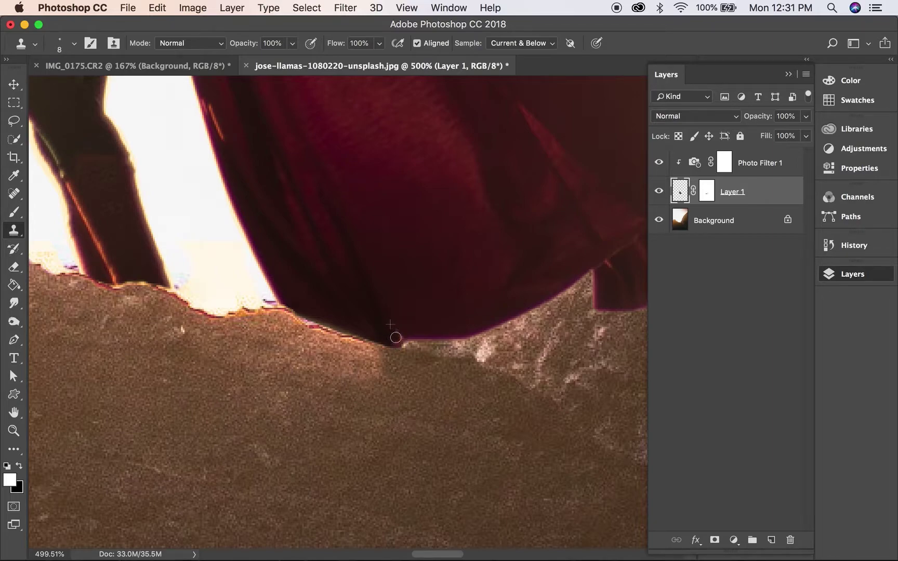
click(398, 330)
Compare with Layer 1 hidden, then return to its mask with a small black brush.
click(659, 192)
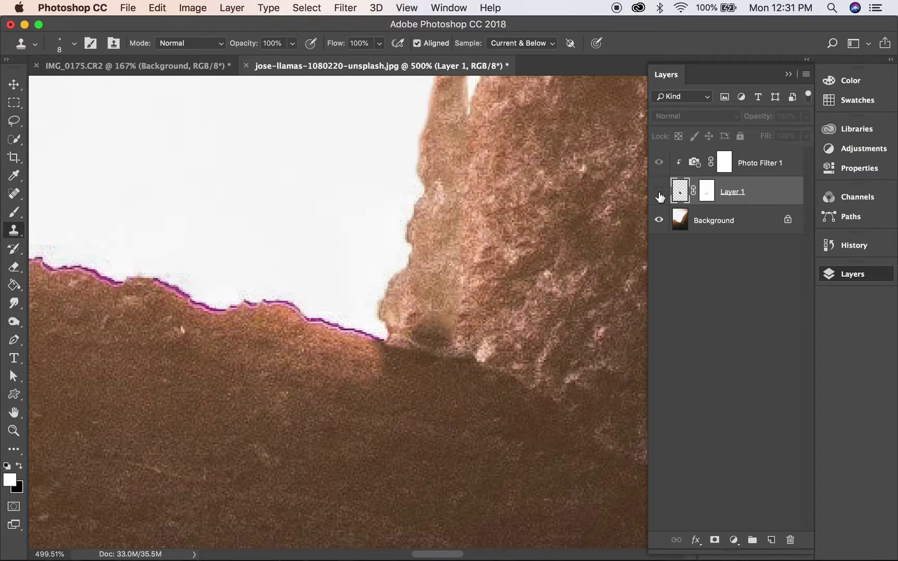
click(709, 197)
key(x)
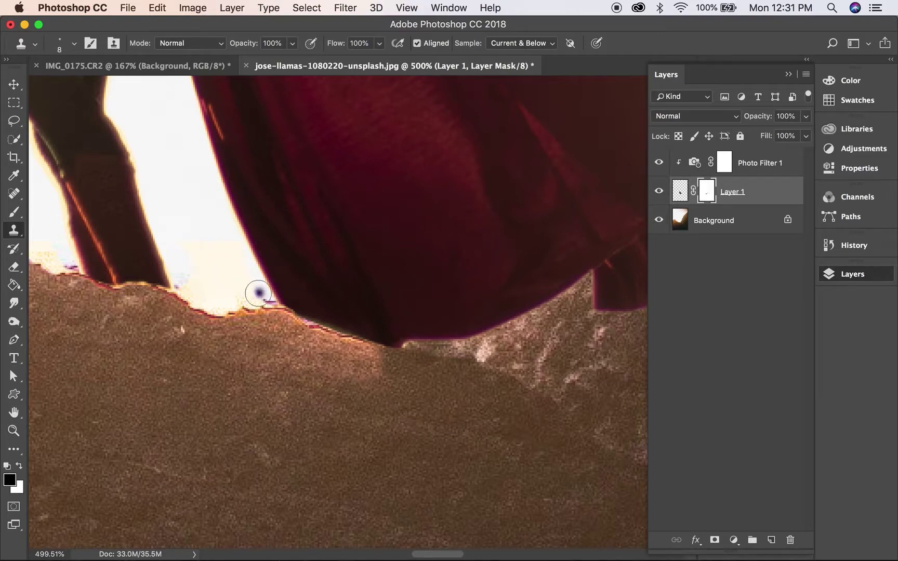
key(b)
key(bracketleft)
key(bracketleft)
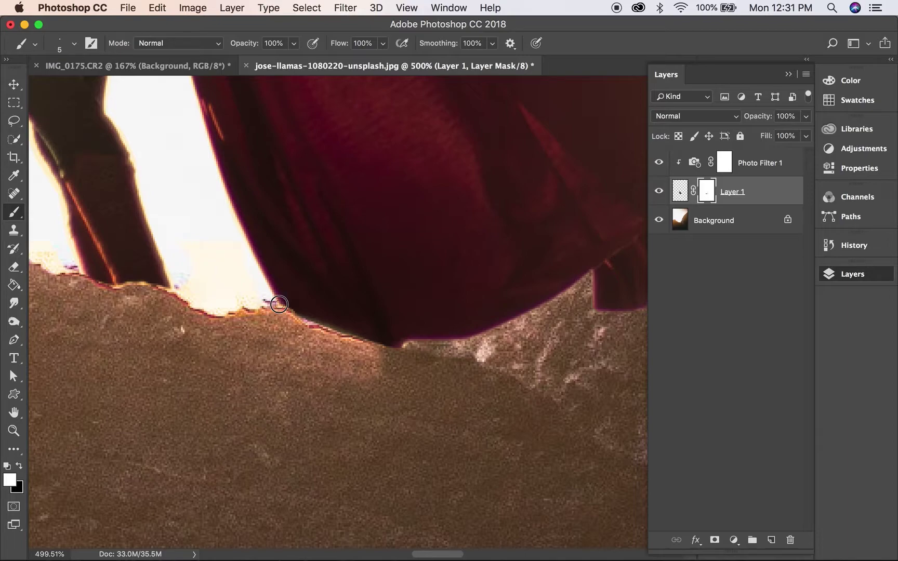
Paint black on Layer 1's mask along the ground edge by the legs, then view the full composite.
scroll(258, 303, left, 5)
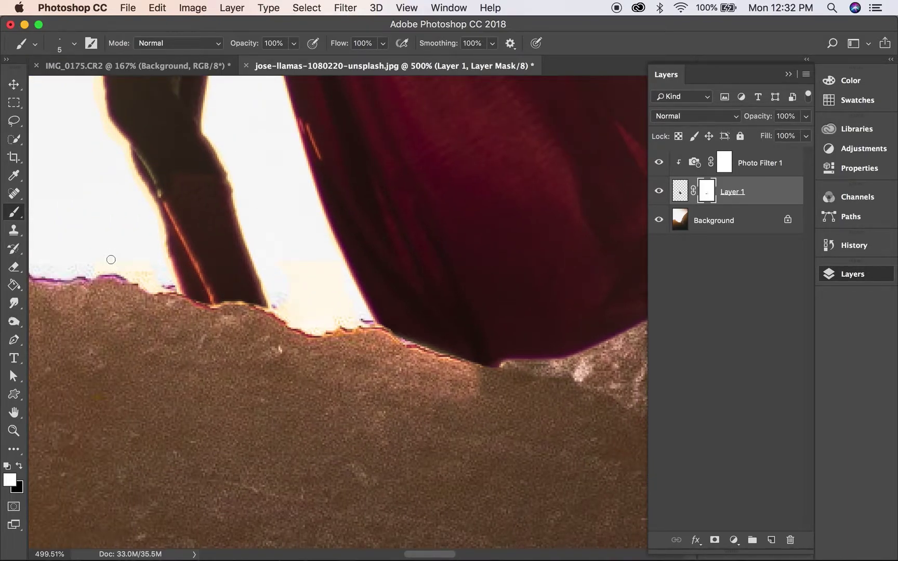
key(x)
drag(151, 279, 106, 248)
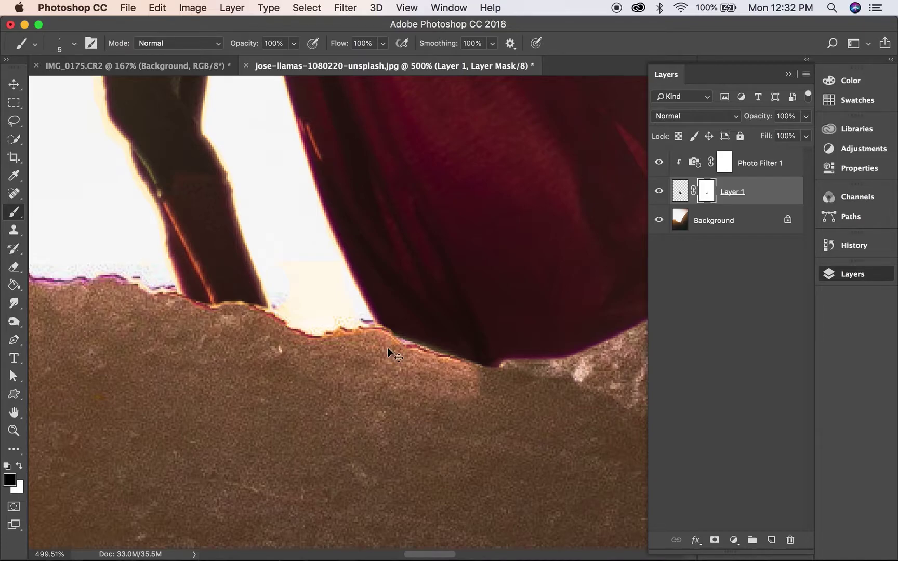
key(super+0)
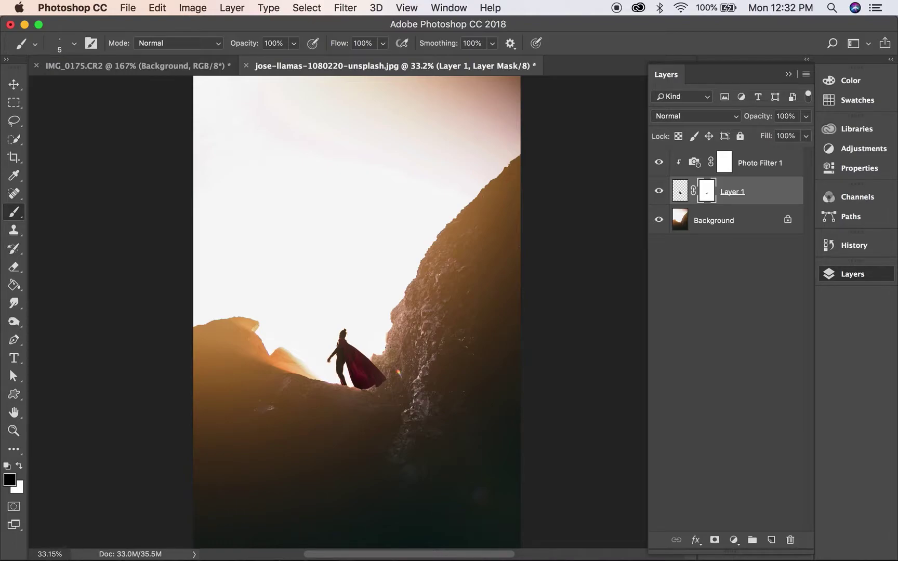
scroll(387, 347, up, 5)
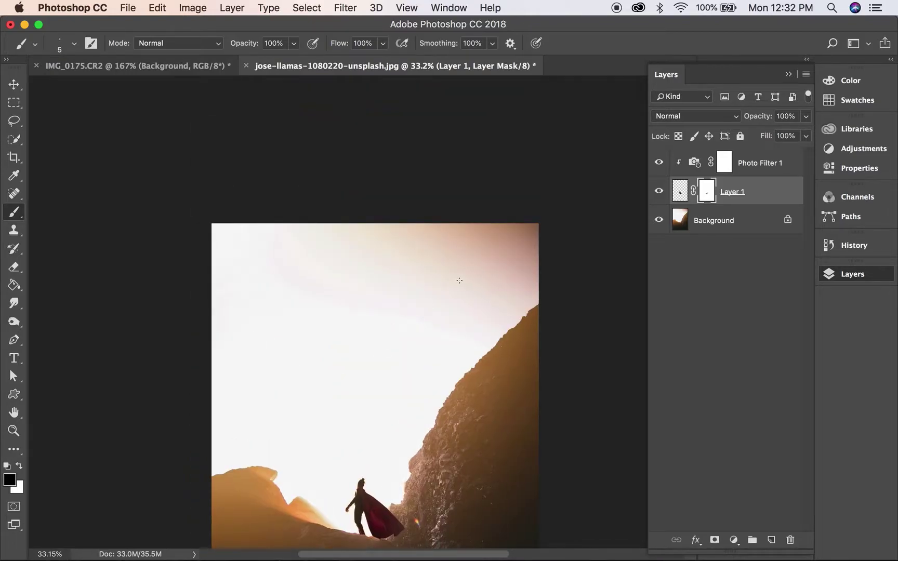
scroll(460, 281, down, 5)
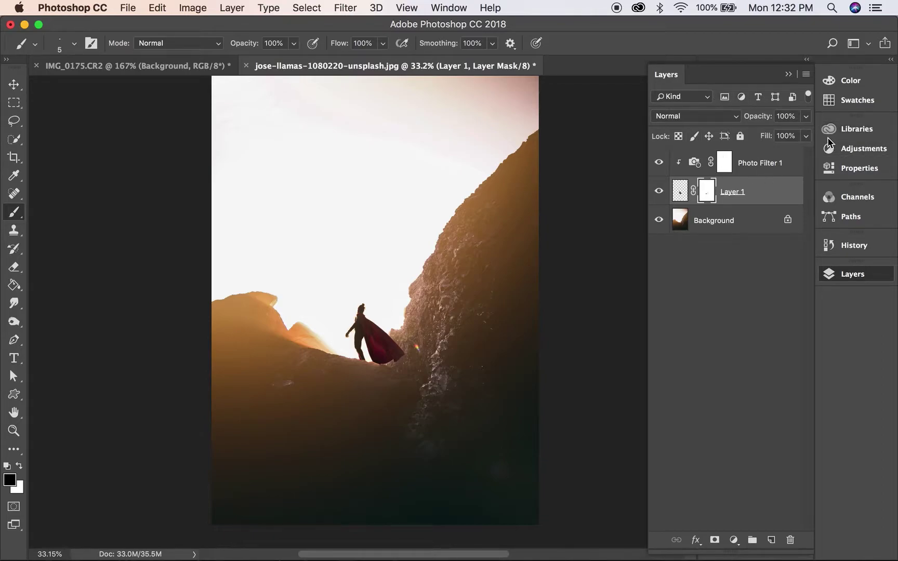
Add a Levels adjustment with input levels 19 / 1.00 / 226 and output black 31.
click(831, 156)
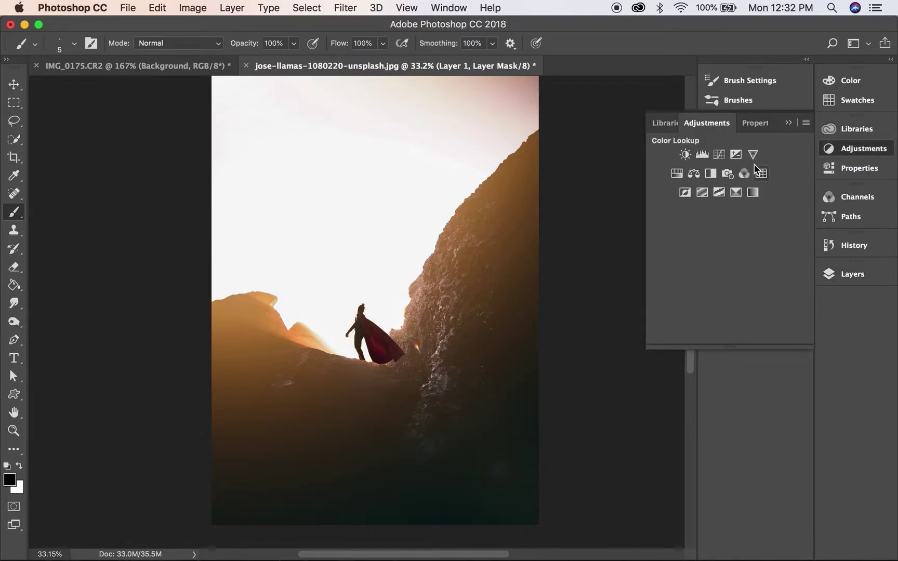
click(703, 154)
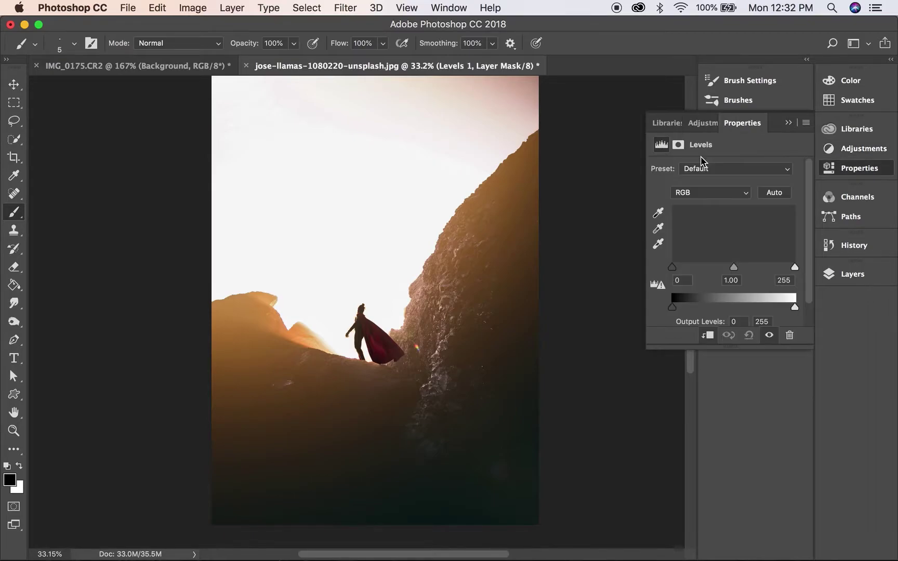
drag(675, 308, 681, 312)
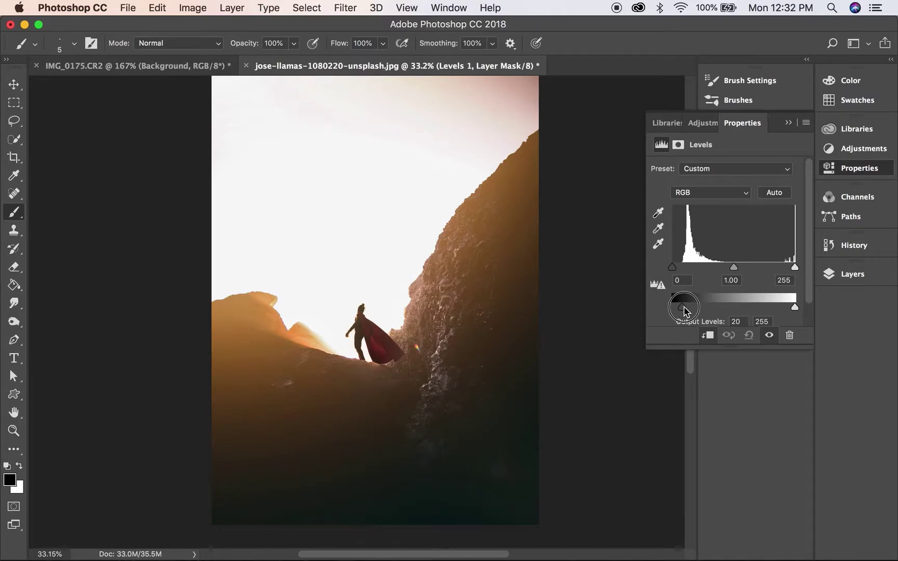
drag(682, 312, 679, 304)
drag(673, 268, 679, 270)
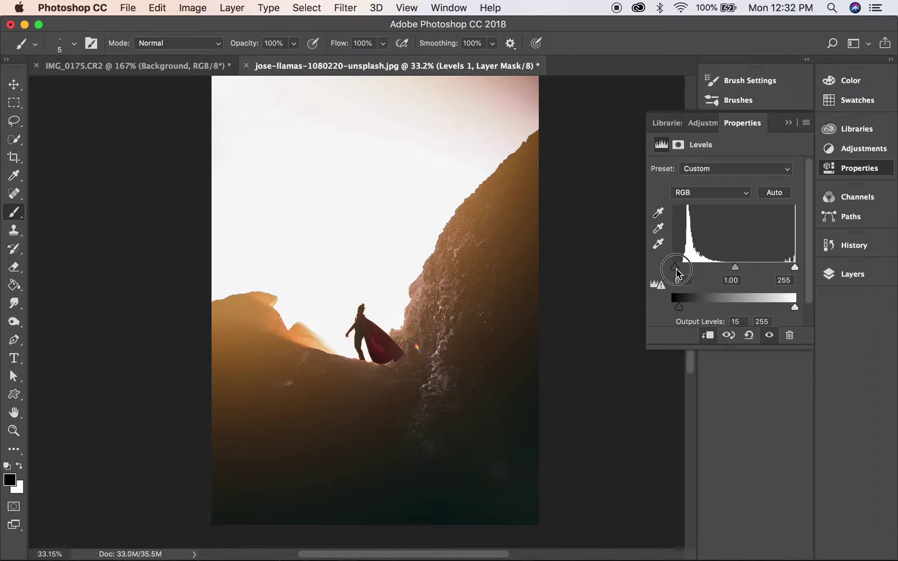
drag(679, 272, 676, 274)
drag(795, 268, 781, 268)
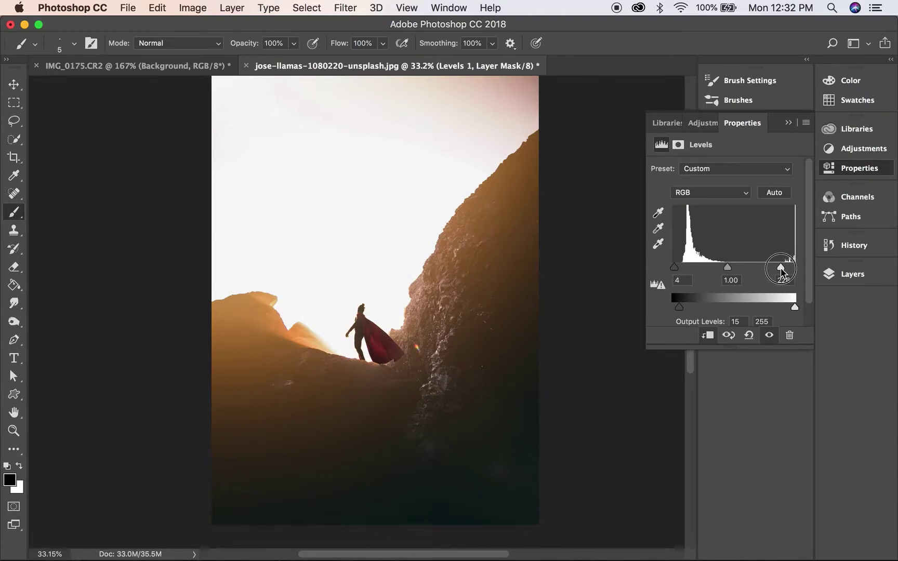
drag(795, 308, 814, 311)
drag(679, 307, 686, 312)
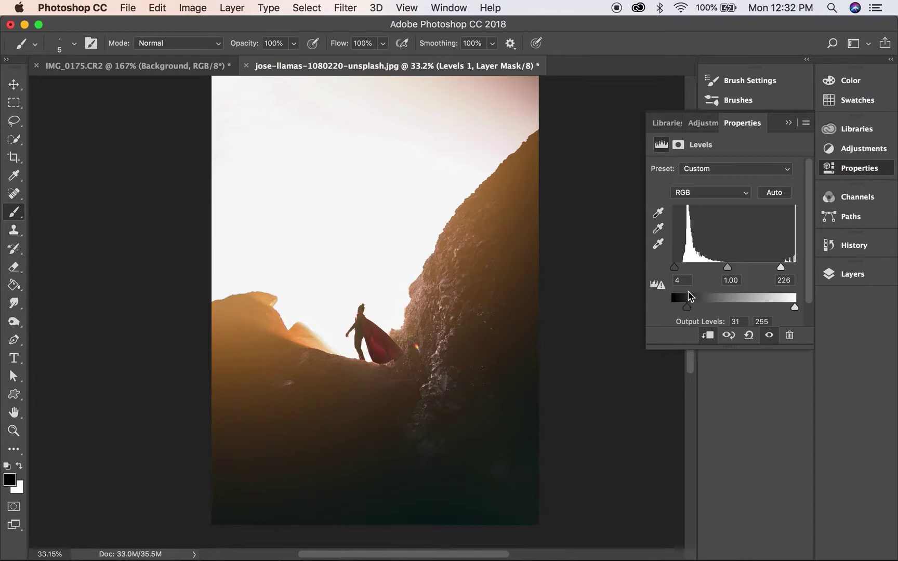
drag(674, 268, 682, 268)
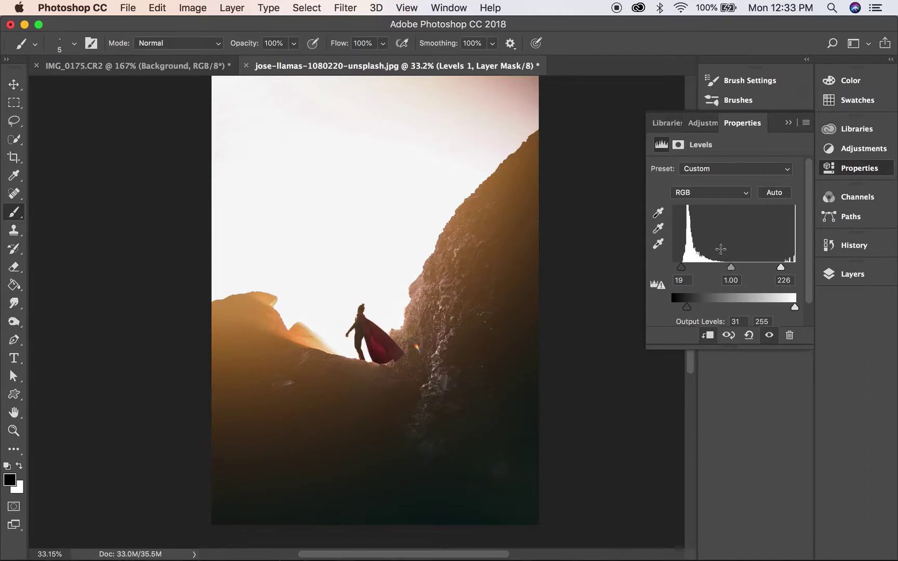
click(789, 124)
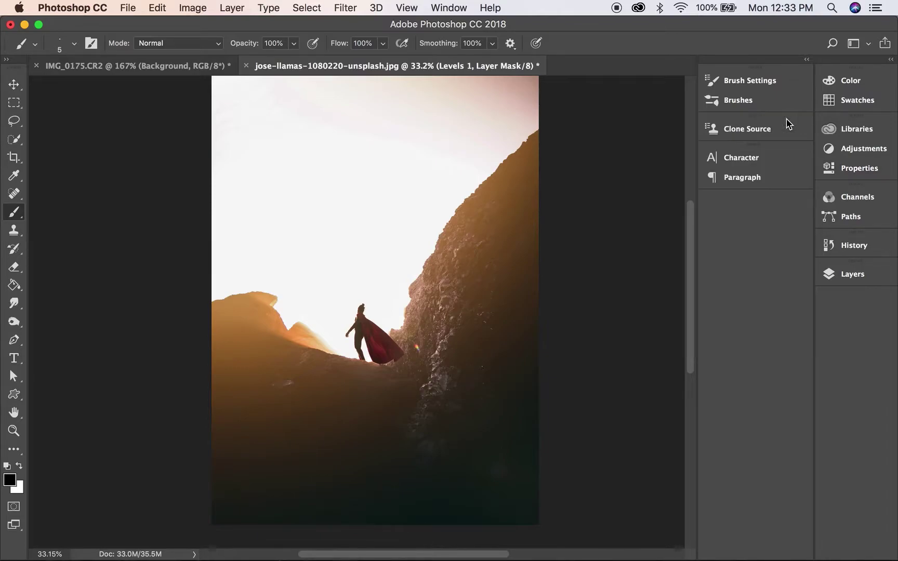
Add a Brightness/Contrast adjustment set to Brightness 29 and Contrast -8.
click(848, 271)
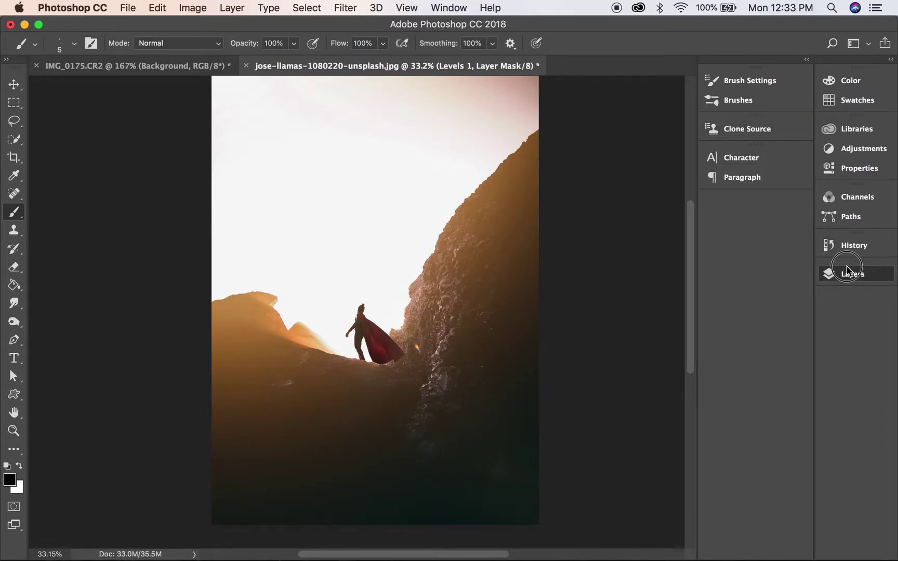
click(849, 130)
click(707, 129)
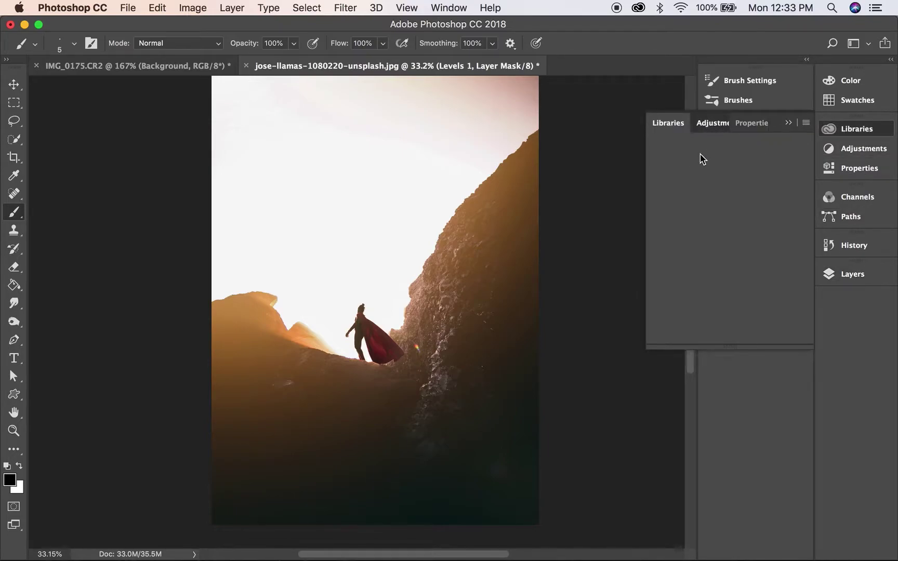
click(685, 154)
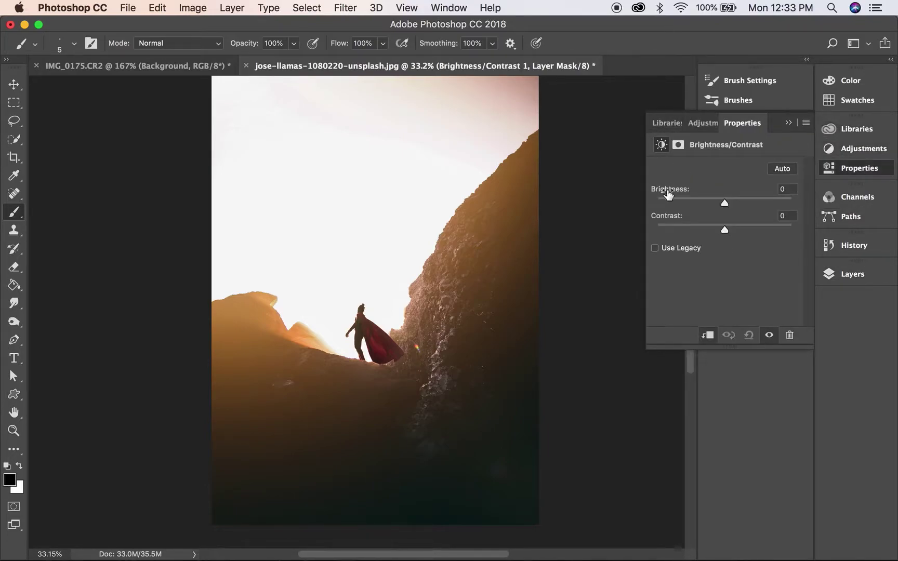
drag(725, 204, 738, 204)
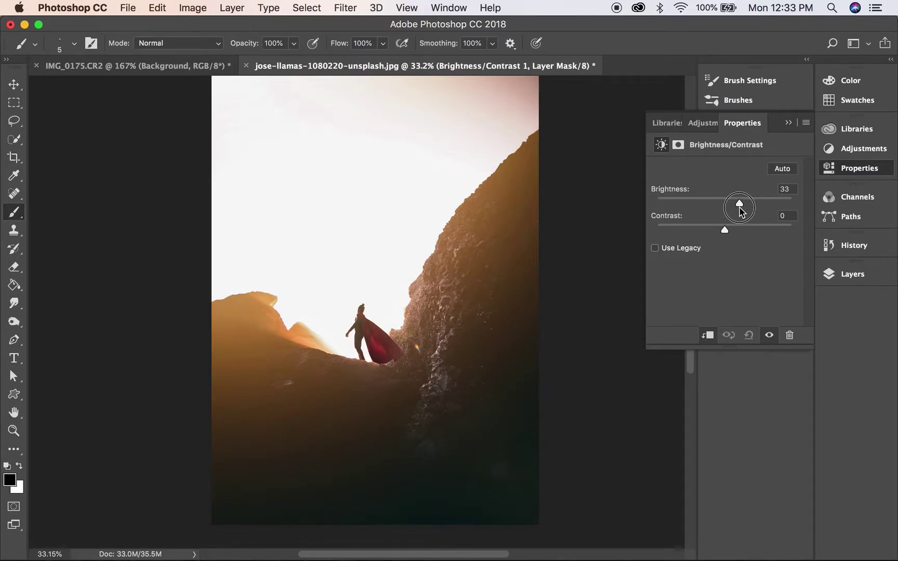
mouse_move(726, 228)
mouse_down()
mouse_move(756, 240)
mouse_move(717, 242)
mouse_up()
click(788, 123)
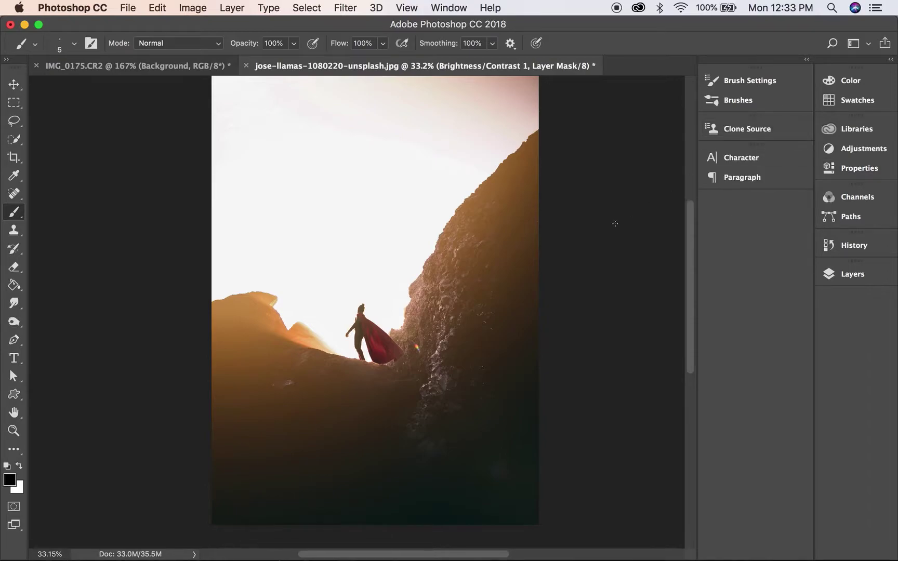
scroll(366, 325, up, 5)
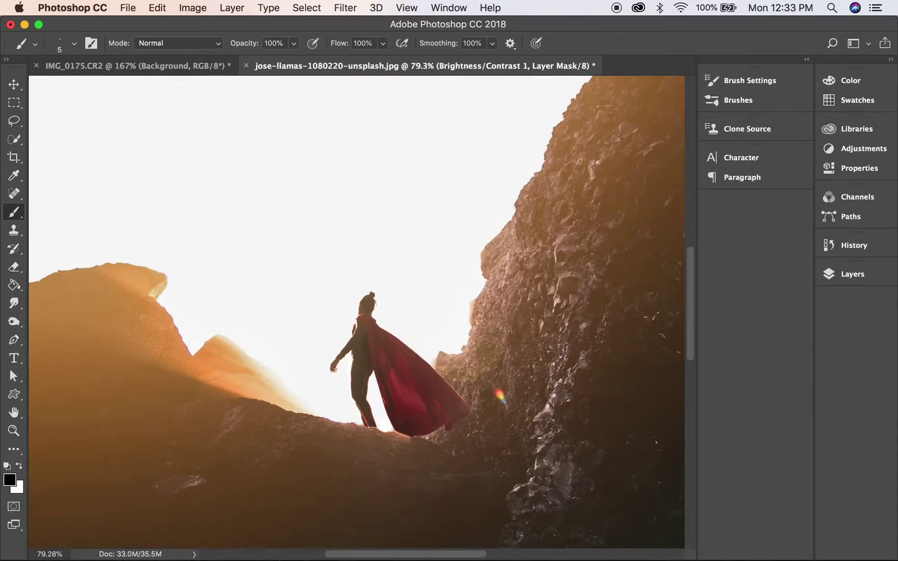
Target Layer 1's mask, enlarge the brush to 80 px, and inspect the cape edge against the rock up close.
scroll(433, 389, up, 5)
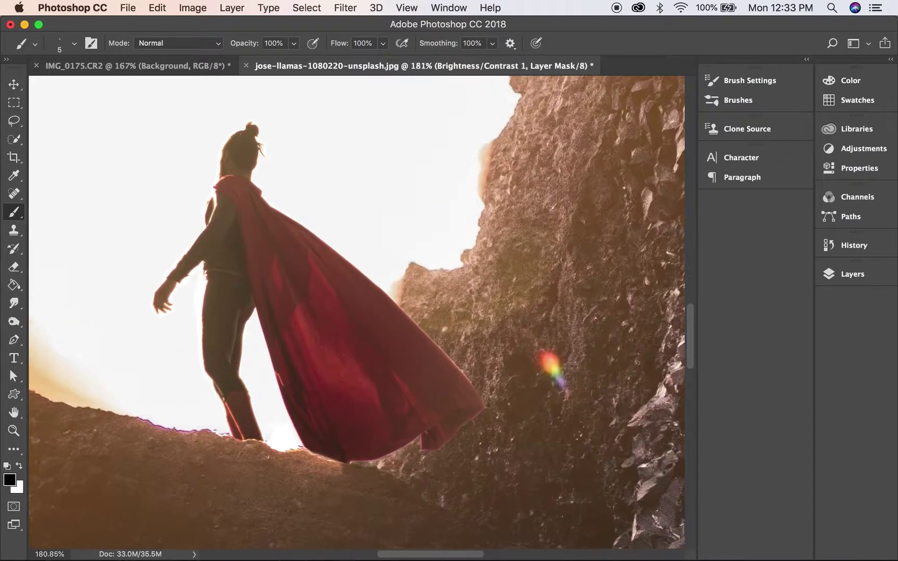
click(834, 274)
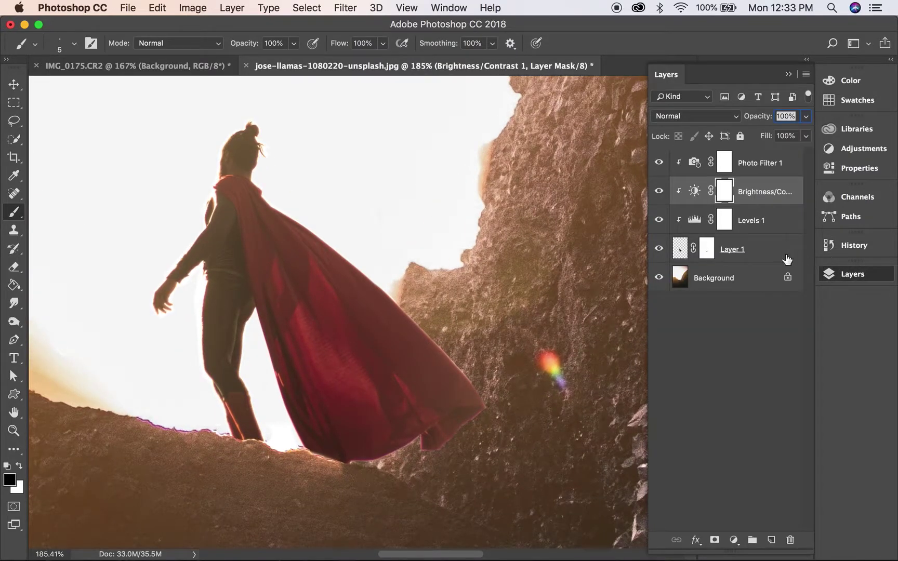
click(707, 249)
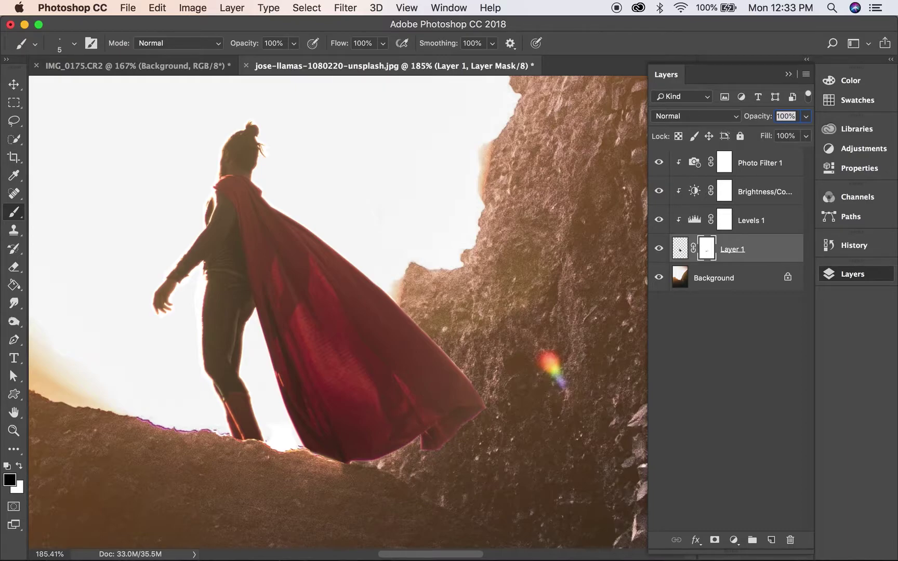
key(bracketright)
key(bracketright)
key(bracketright)
key(bracketright)
key(bracketright)
key(bracketright)
scroll(481, 322, up, 2)
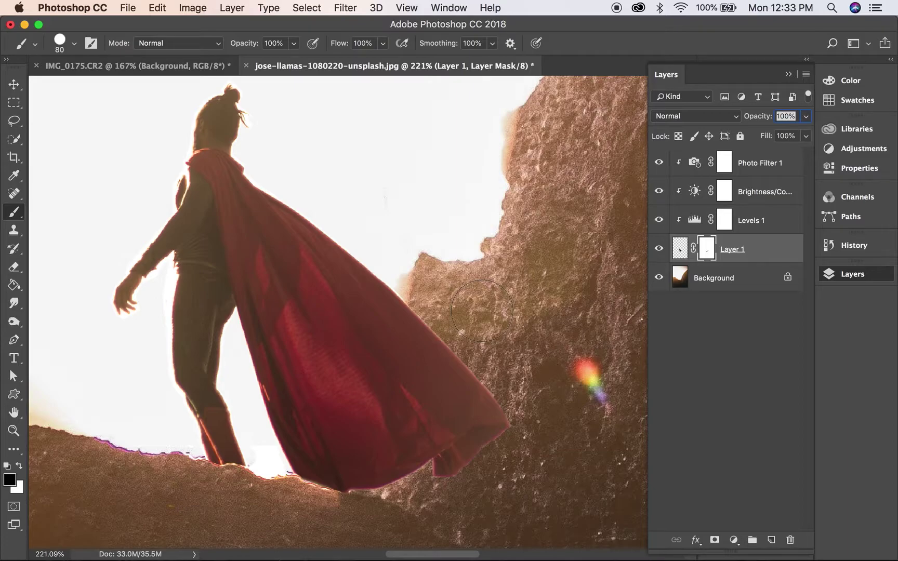
key(super+0)
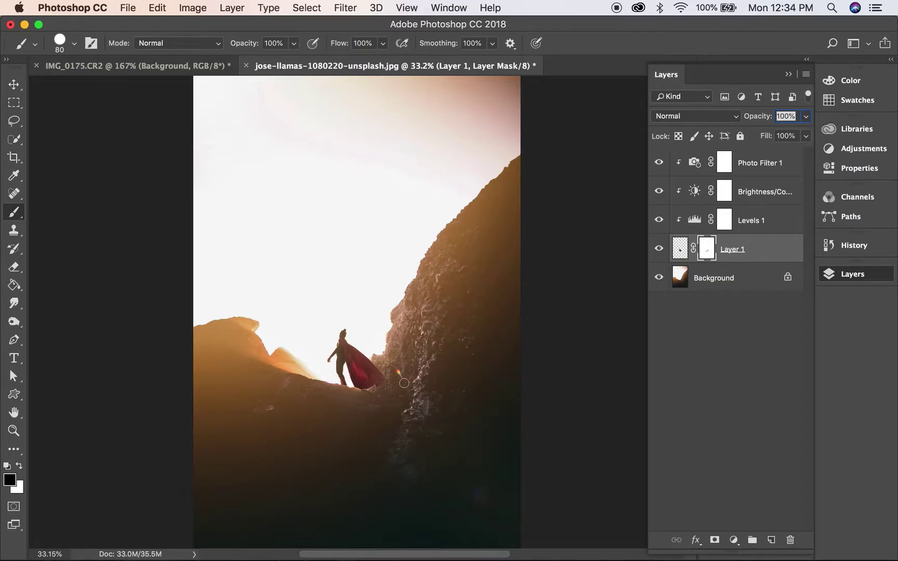
scroll(414, 389, up, 3)
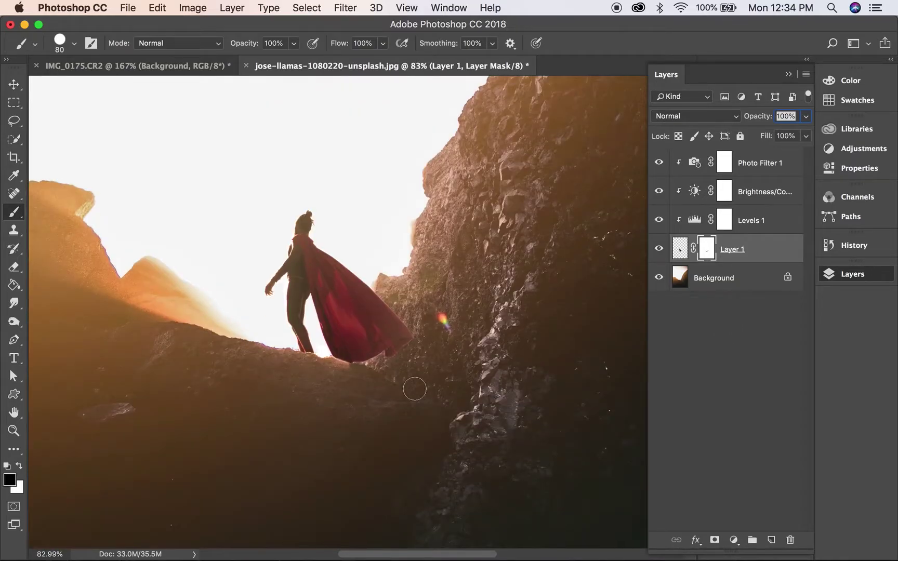
scroll(414, 389, up, 3)
scroll(501, 412, up, 2)
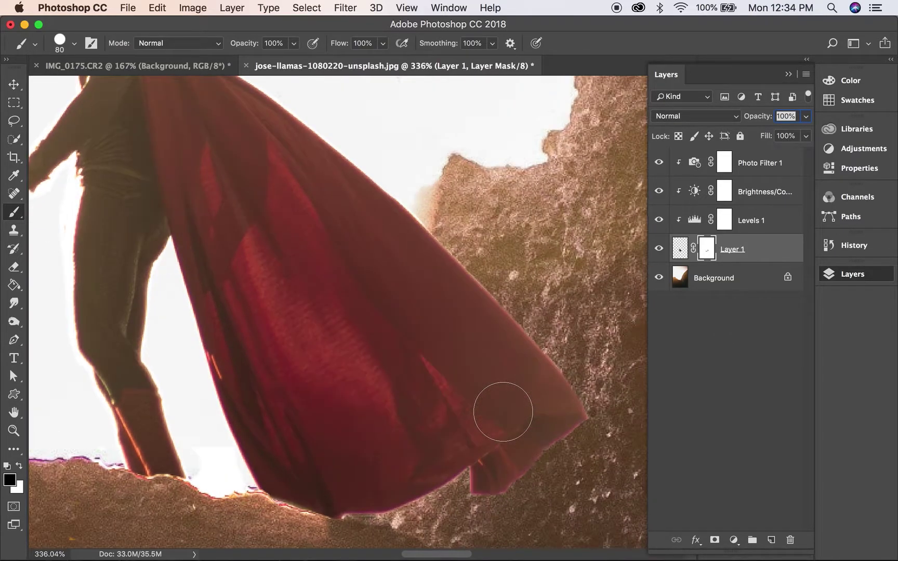
scroll(503, 412, up, 2)
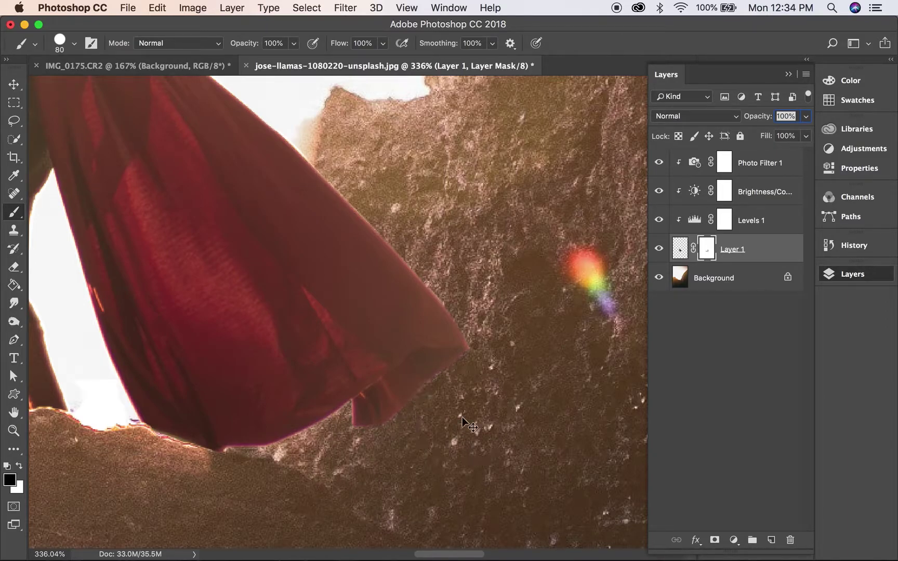
key(super+0)
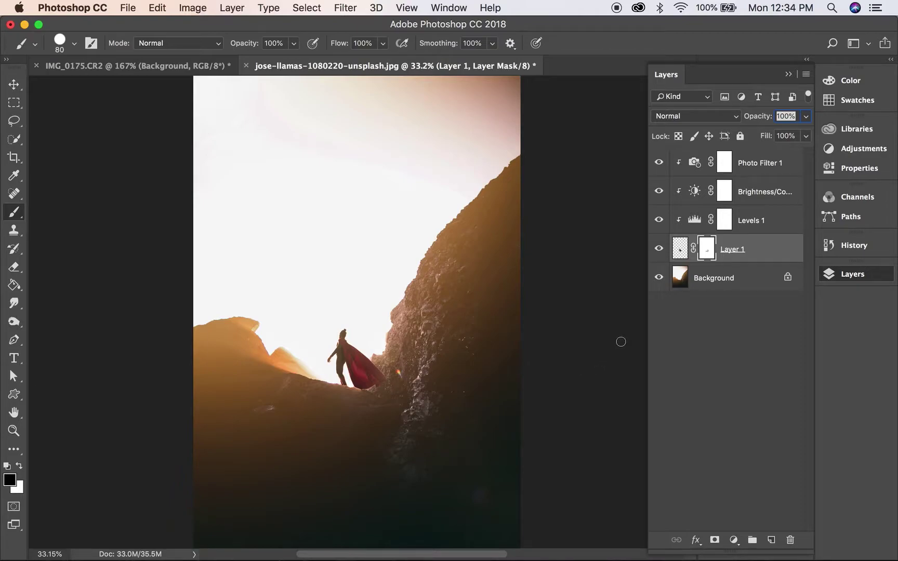
right_click(673, 254)
Convert Layer 1 to a Smart Object and apply the Lighting Effects filter to it.
click(588, 320)
right_click(780, 260)
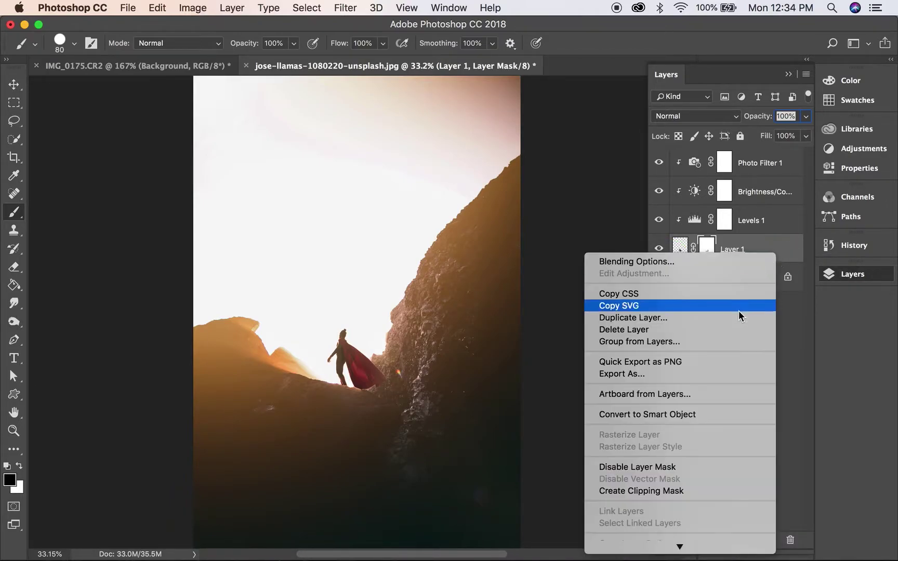
click(695, 414)
click(345, 5)
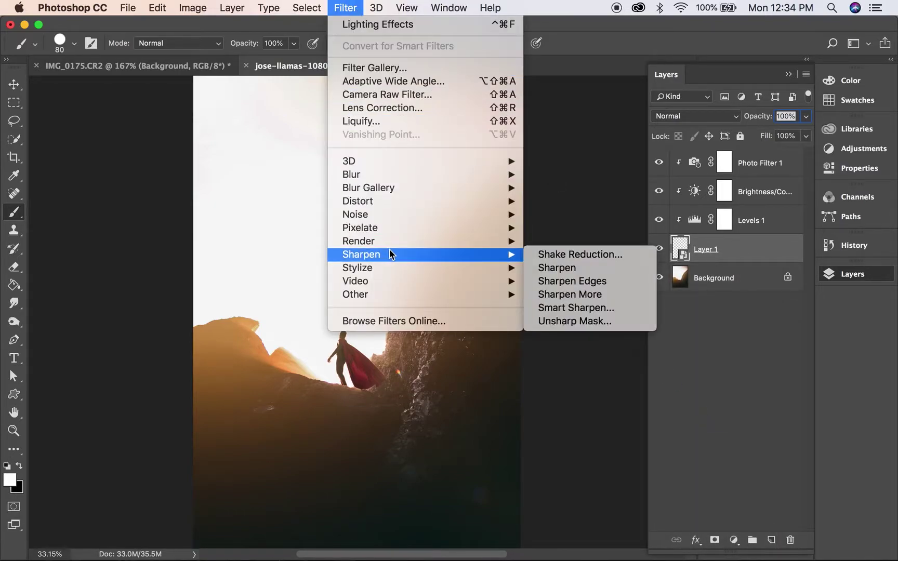
mouse_move(359, 241)
click(559, 343)
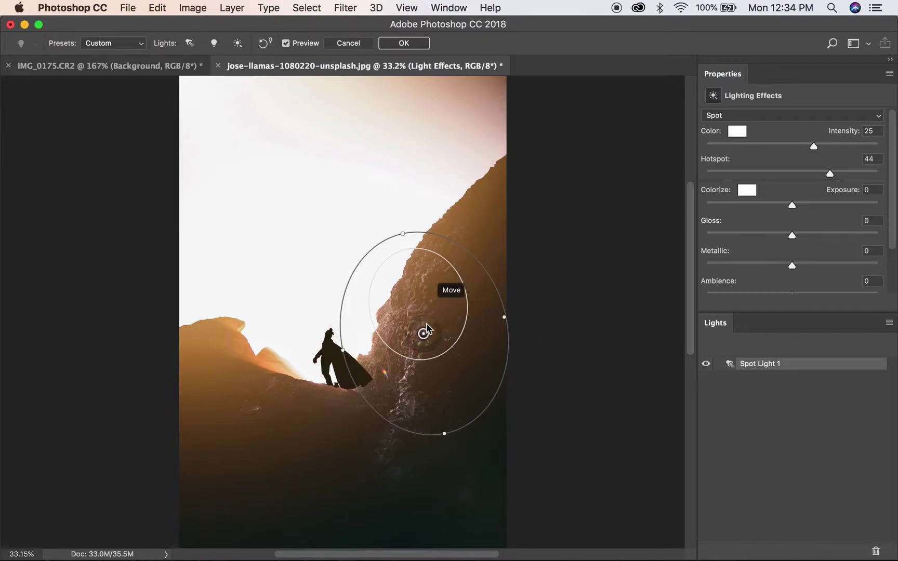
Position Spot Light 1 (Intensity 25, Hotspot 44) over the caped figure and apply the effect.
mouse_move(424, 333)
mouse_down()
mouse_move(329, 343)
mouse_move(318, 334)
mouse_up()
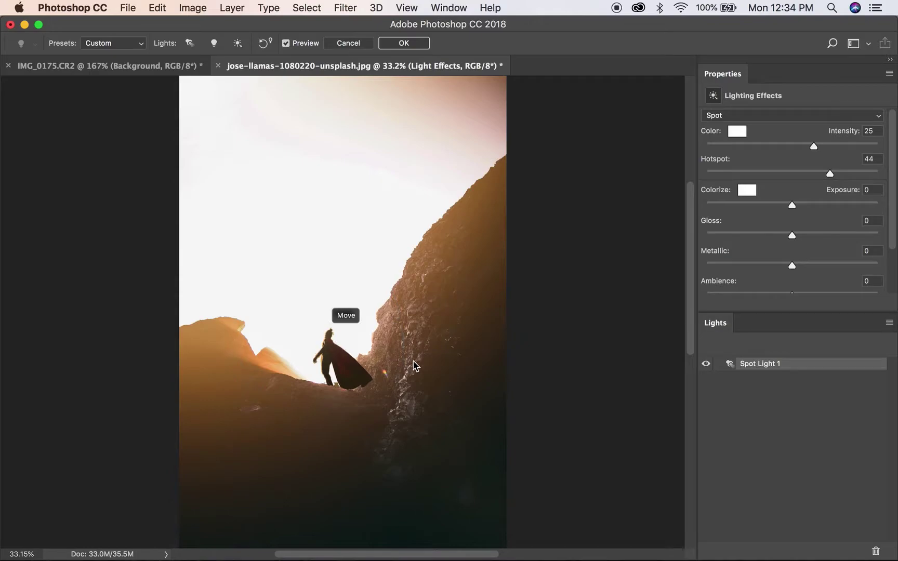
scroll(427, 369, up, 2)
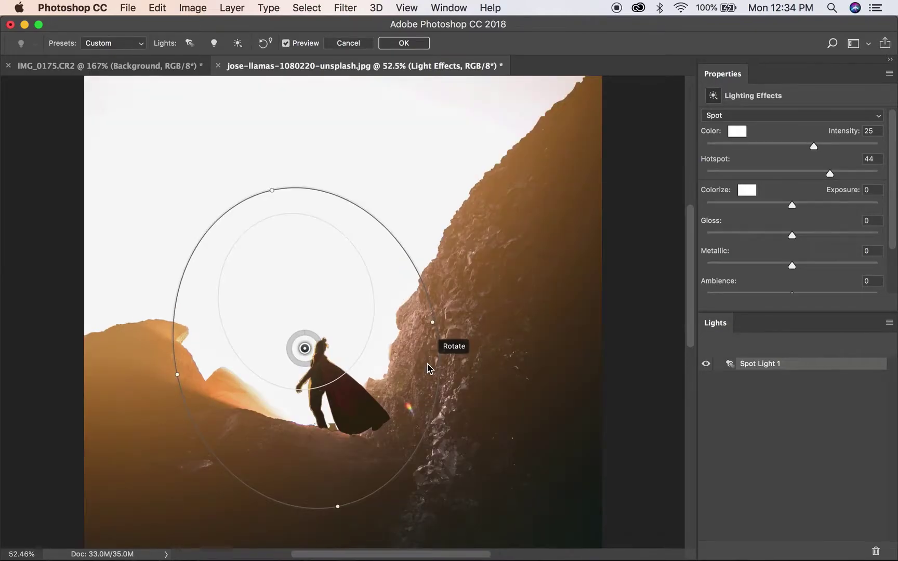
scroll(427, 369, up, 2)
scroll(427, 369, up, 1)
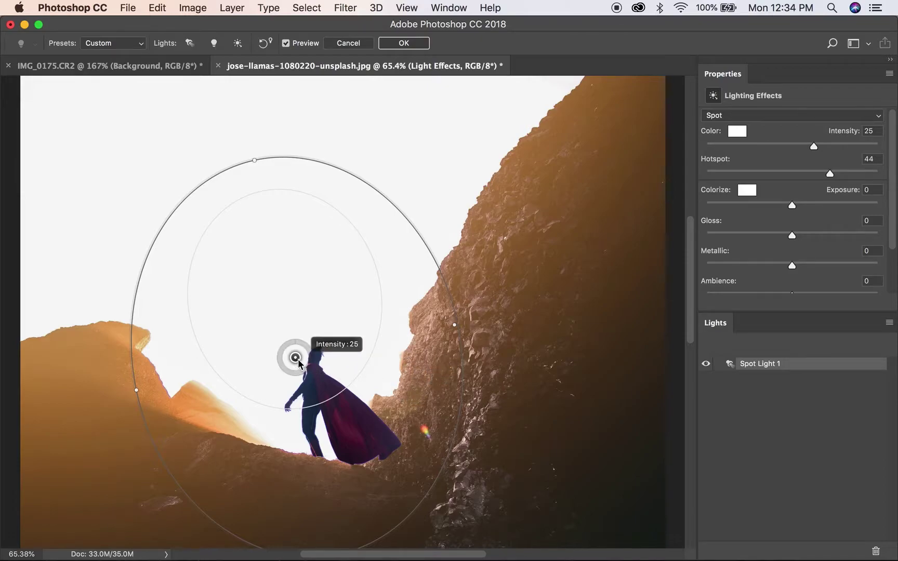
drag(284, 345, 261, 327)
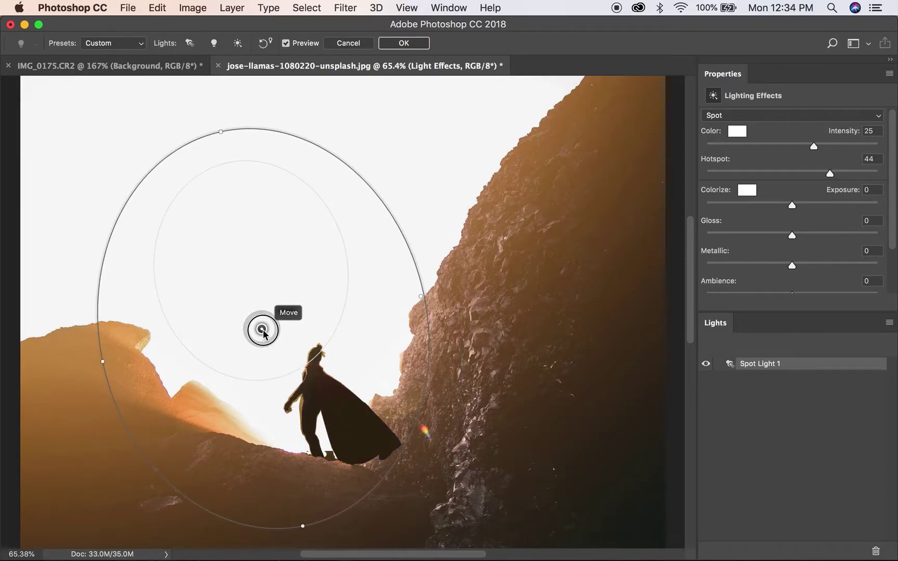
drag(300, 331, 303, 343)
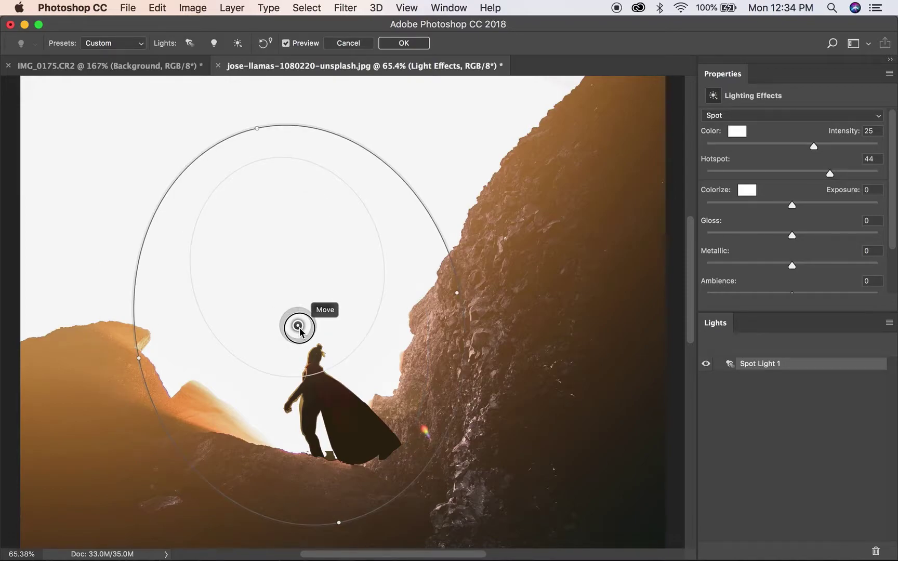
drag(302, 343, 308, 357)
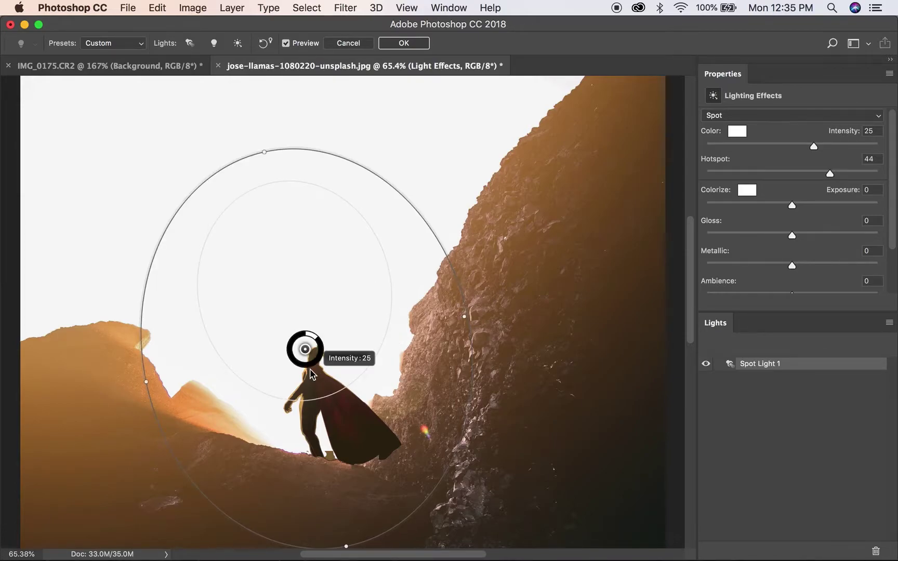
drag(307, 361, 326, 398)
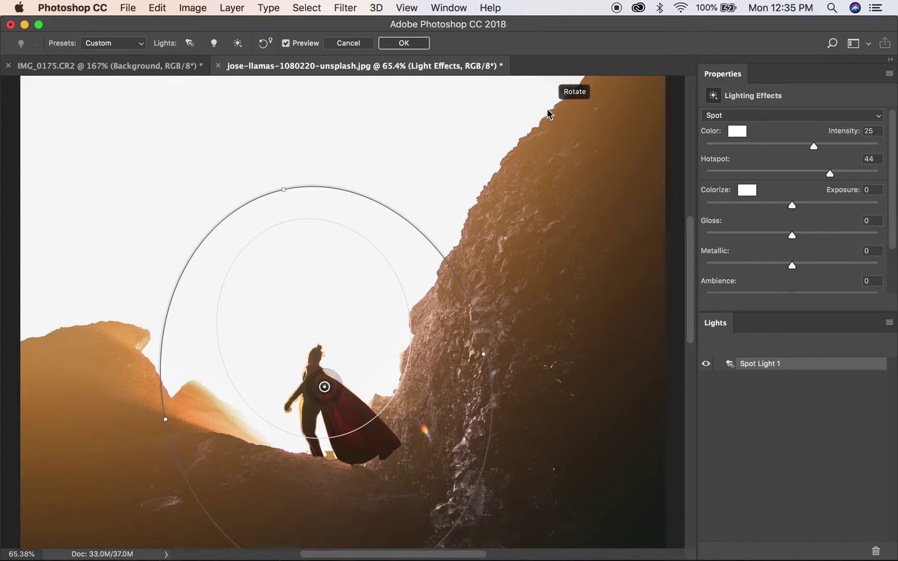
click(404, 43)
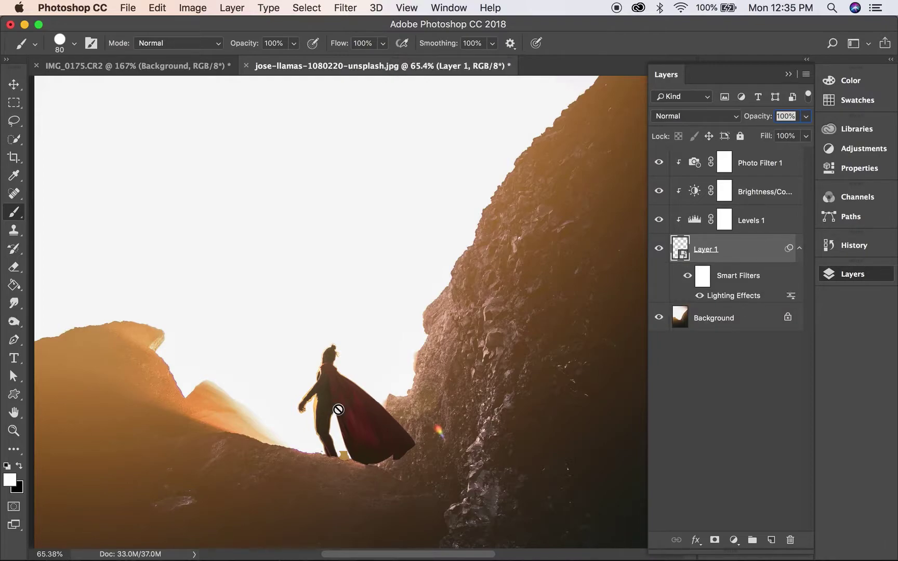
Fit the image and toggle the Lighting Effects smart filter off, on, then off to compare.
key(super+0)
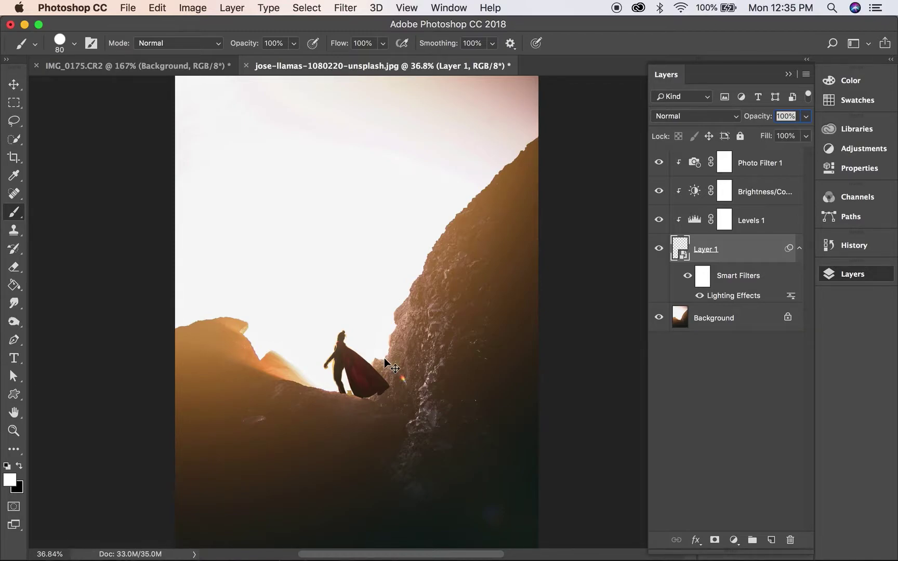
click(687, 279)
click(687, 280)
click(688, 276)
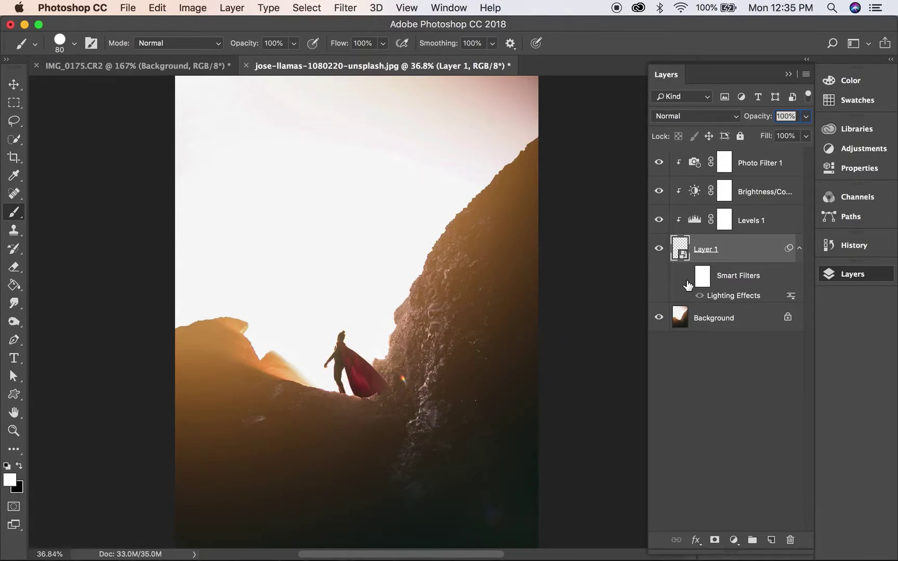
Zoom in on the figure and add a layer mask to Layer 1.
scroll(351, 368, up, 2)
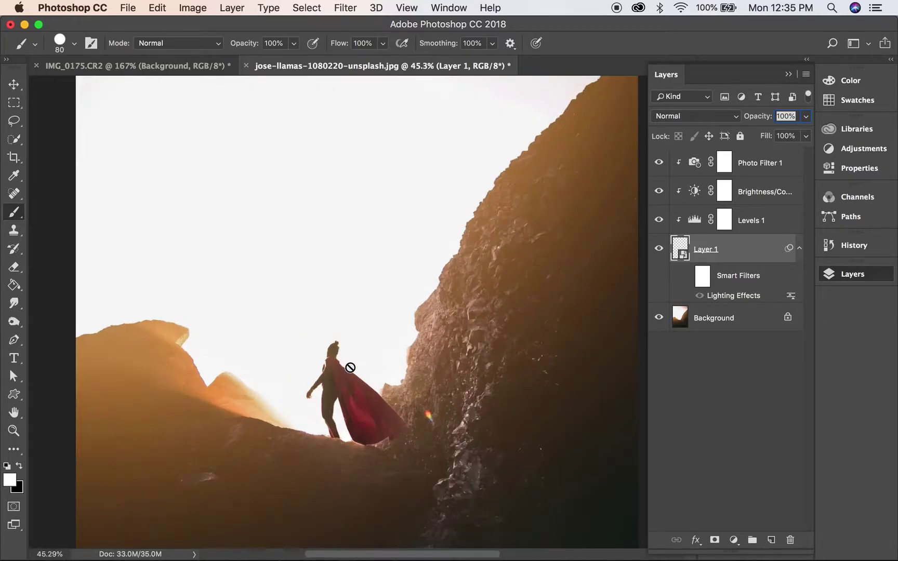
scroll(351, 368, up, 3)
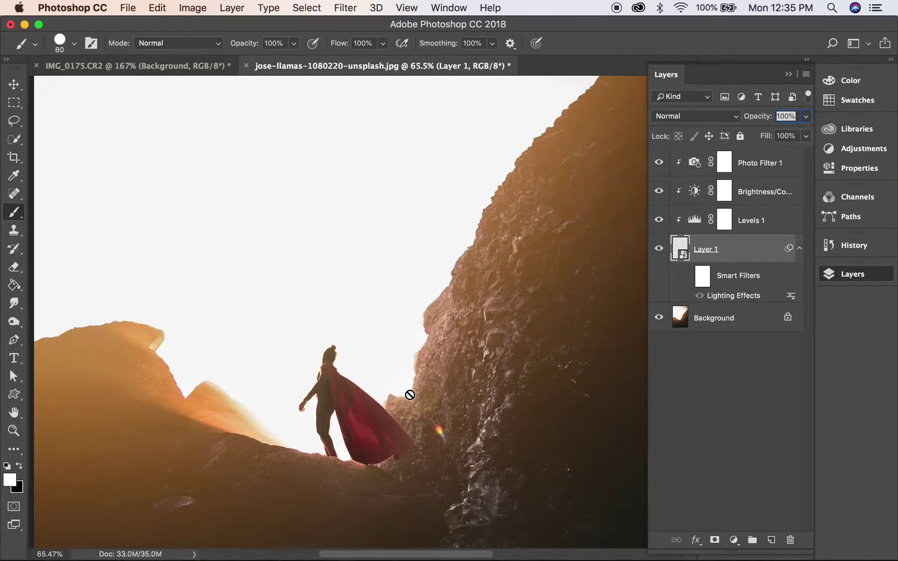
scroll(410, 395, up, 2)
scroll(410, 395, down, 1)
scroll(411, 395, down, 2)
scroll(410, 395, down, 3)
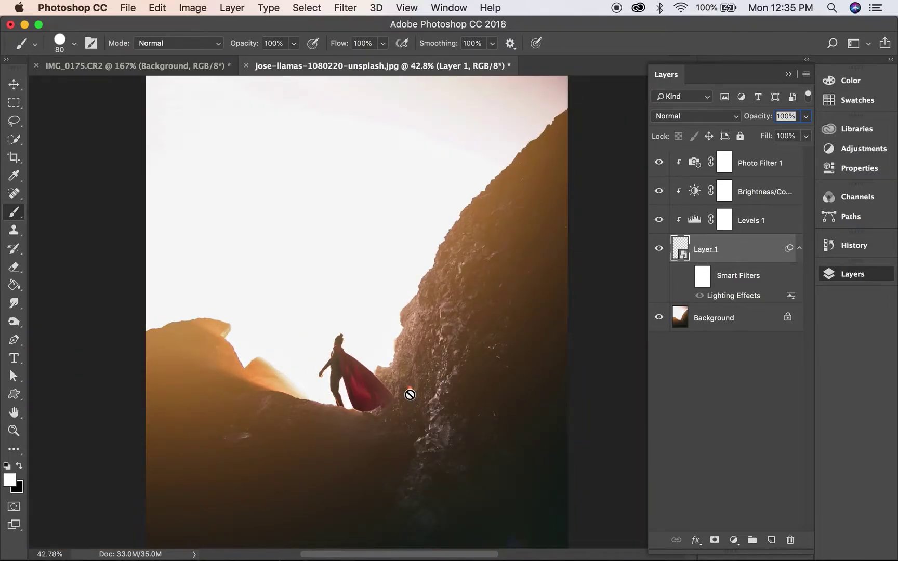
scroll(410, 395, up, 3)
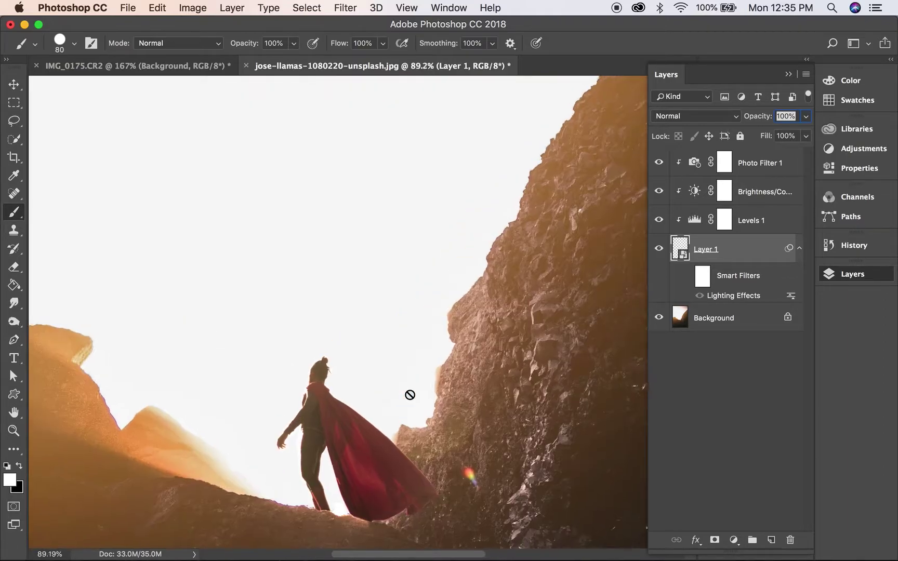
scroll(410, 395, up, 1)
scroll(410, 395, up, 1)
scroll(410, 395, up, 2)
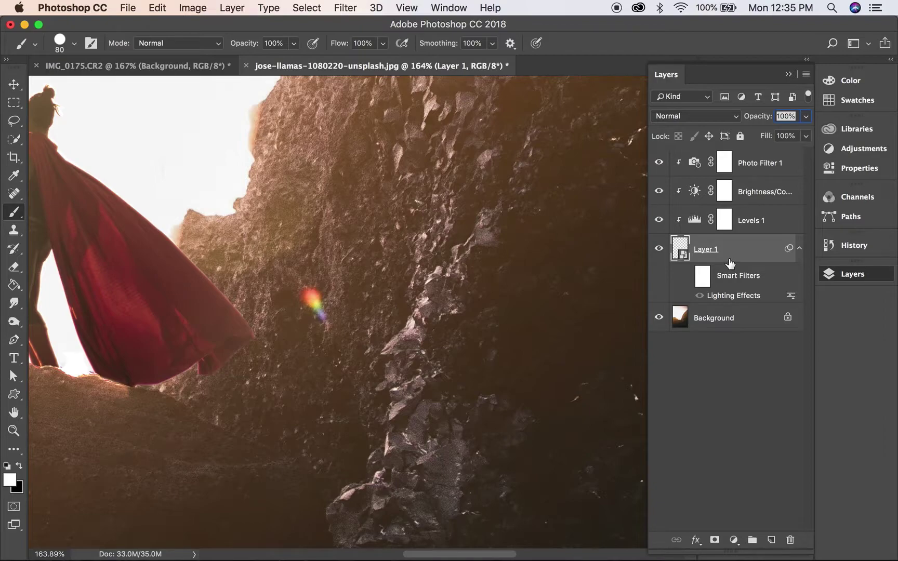
click(715, 540)
Paint black on the mask near the cape, undoing the stray stroke over the rock.
key(x)
drag(260, 303, 246, 287)
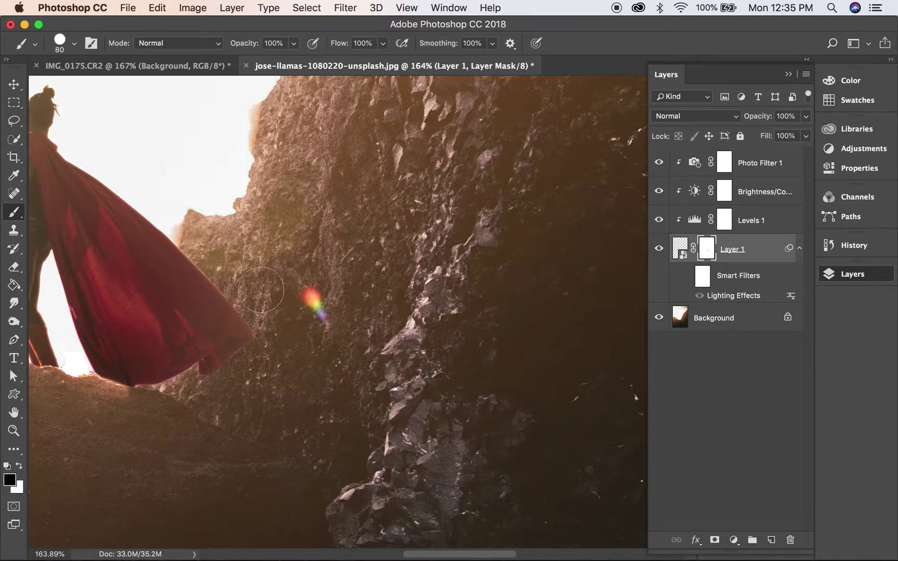
drag(252, 293, 218, 257)
key(super+z)
key(super+0)
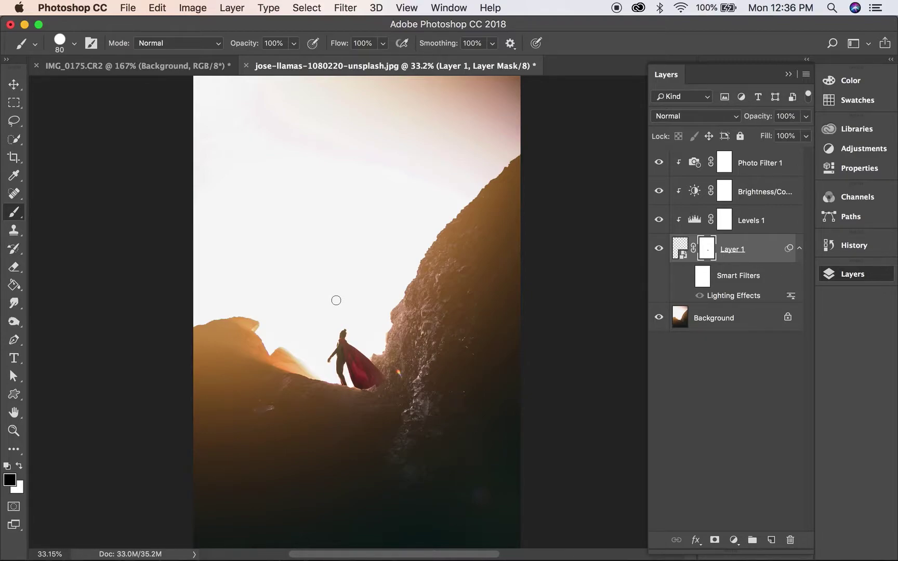
Mask out the gap between leg and cape and the rock edge beside the boot with a smaller brush.
scroll(336, 300, up, 2)
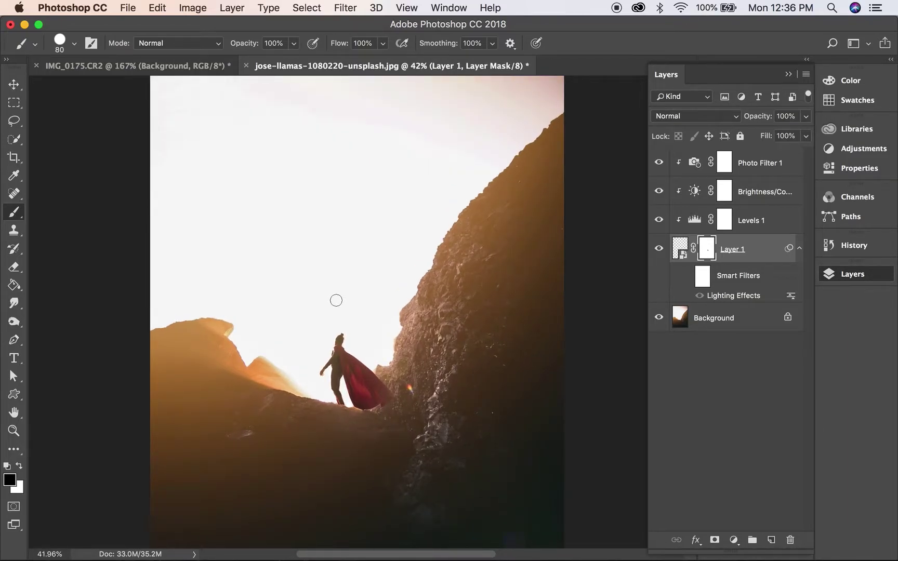
scroll(343, 452, up, 2)
scroll(343, 450, up, 3)
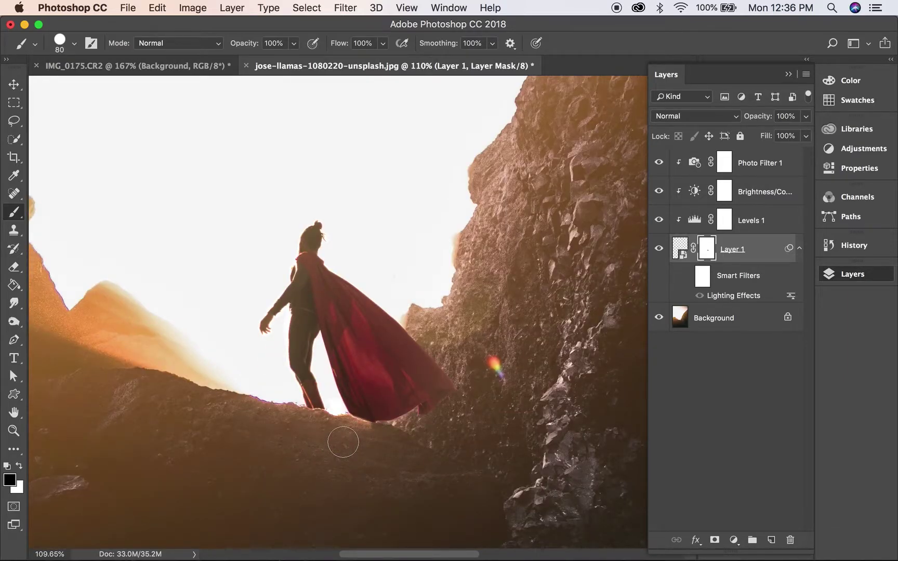
scroll(343, 442, up, 3)
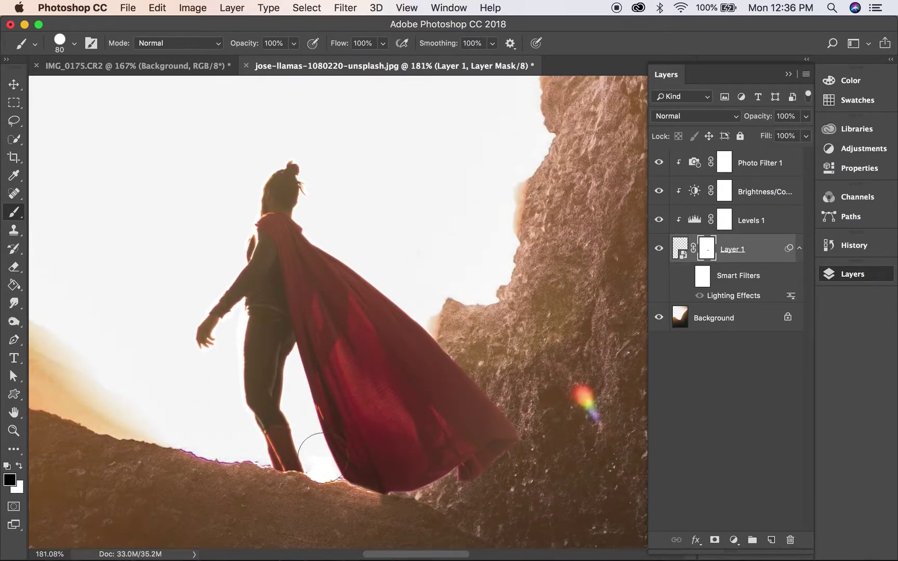
drag(320, 458, 328, 456)
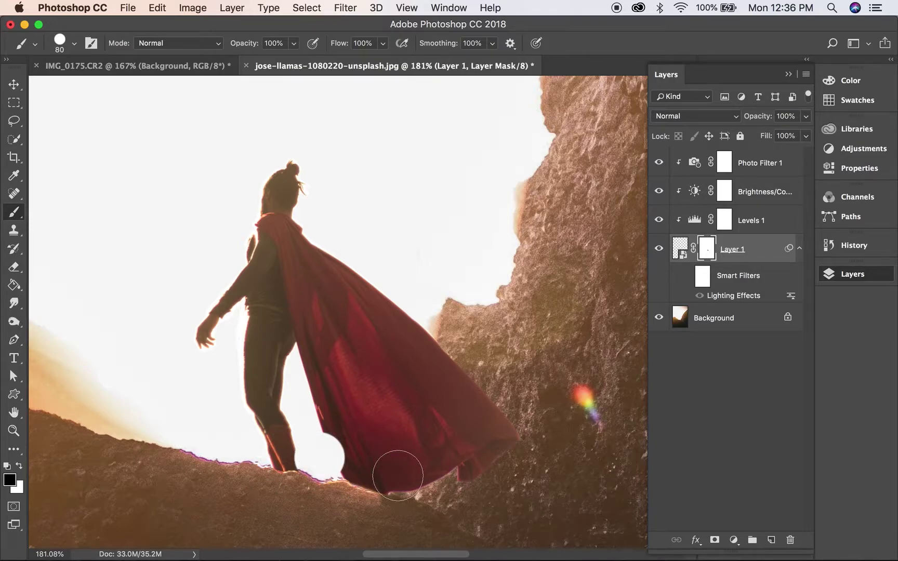
scroll(398, 475, up, 1)
scroll(397, 476, up, 3)
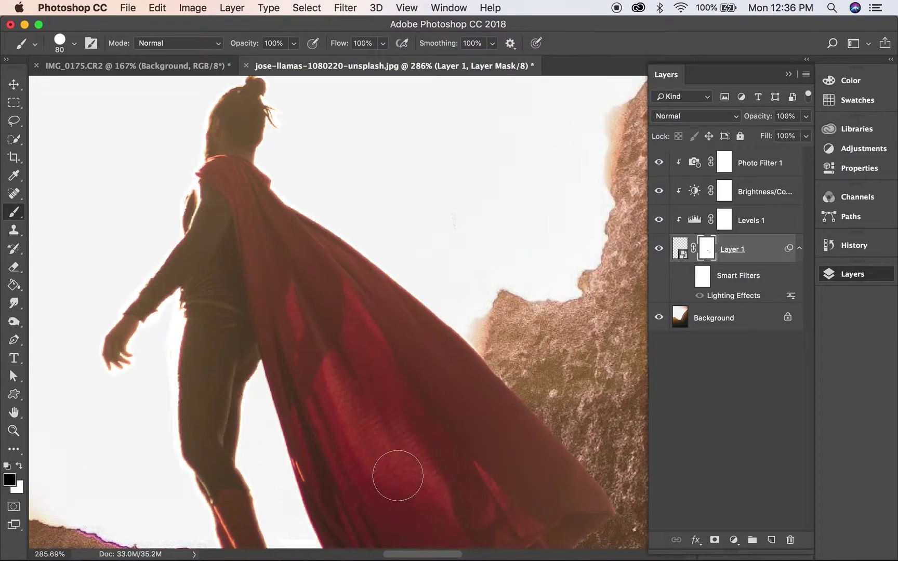
scroll(398, 476, up, 1)
key(bracketleft)
key(bracketleft)
key(bracketleft)
key(bracketleft)
key(bracketleft)
mouse_move(283, 403)
mouse_down()
mouse_move(304, 408)
mouse_move(293, 427)
mouse_up()
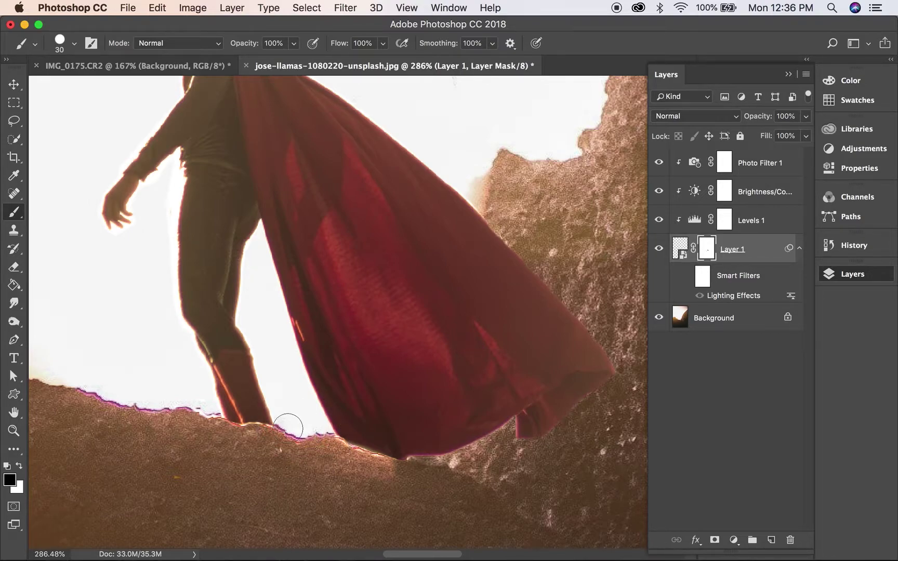
drag(262, 422, 267, 430)
Fit the whole image in the window and start Save As.
key(super+minus)
key(super+0)
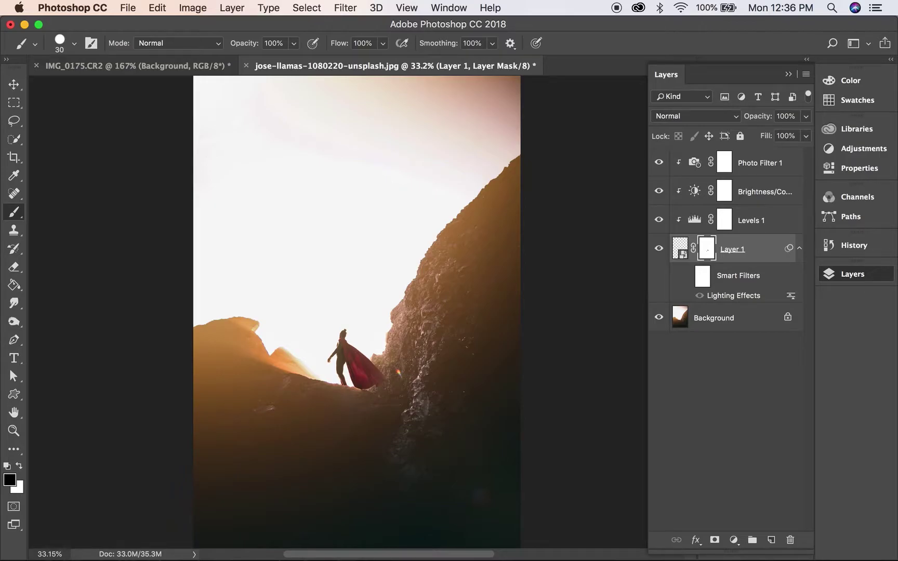
key(super+shift+s)
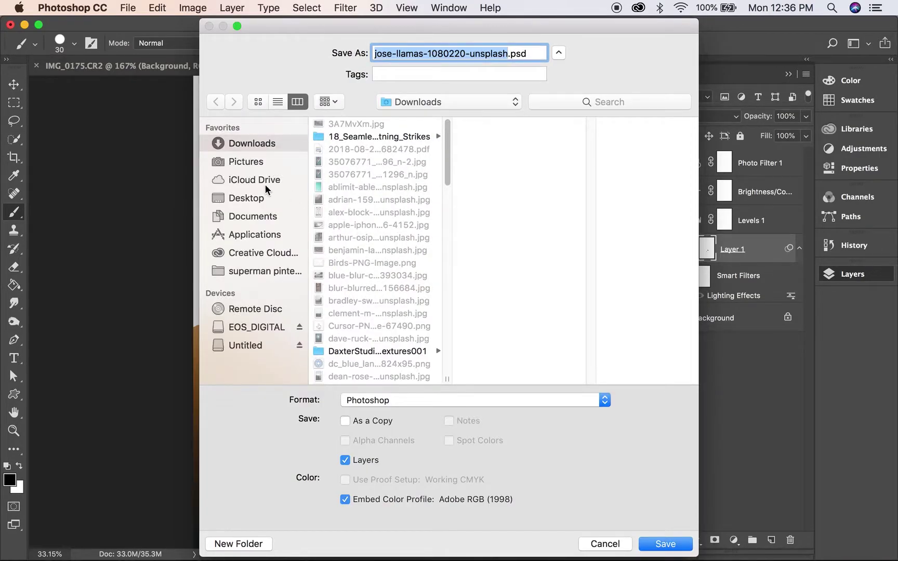
Save jose-llamas-1080220-unsplash.psd in Photoshop format to the Documents folder.
click(252, 199)
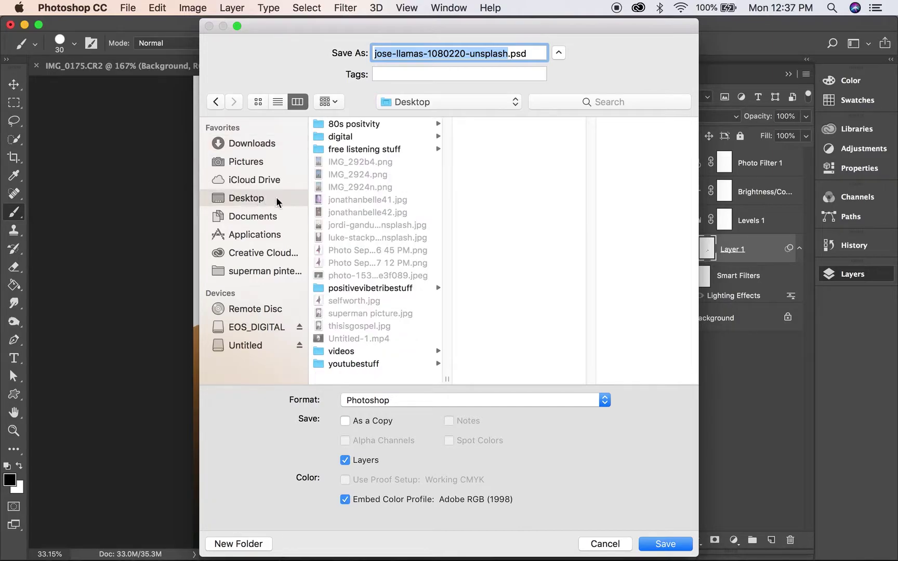
click(268, 215)
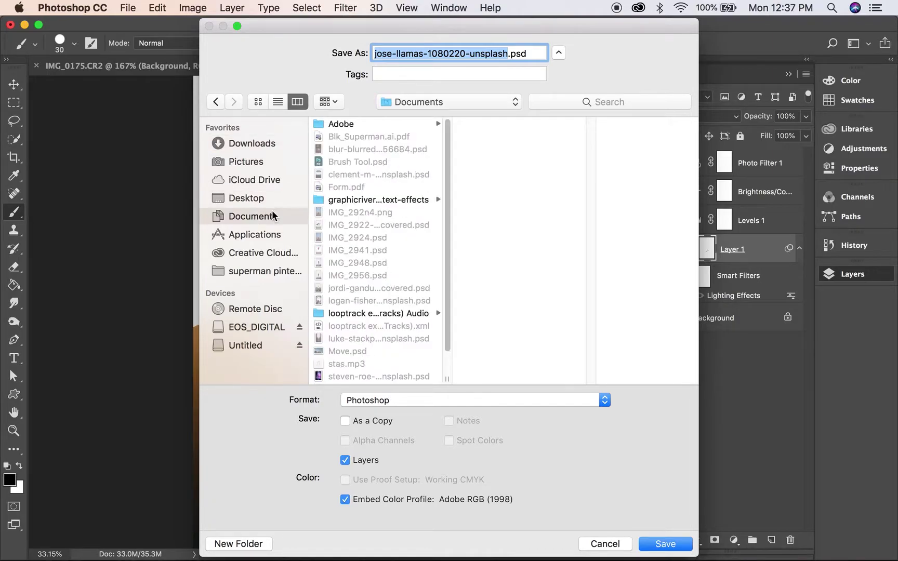
click(664, 541)
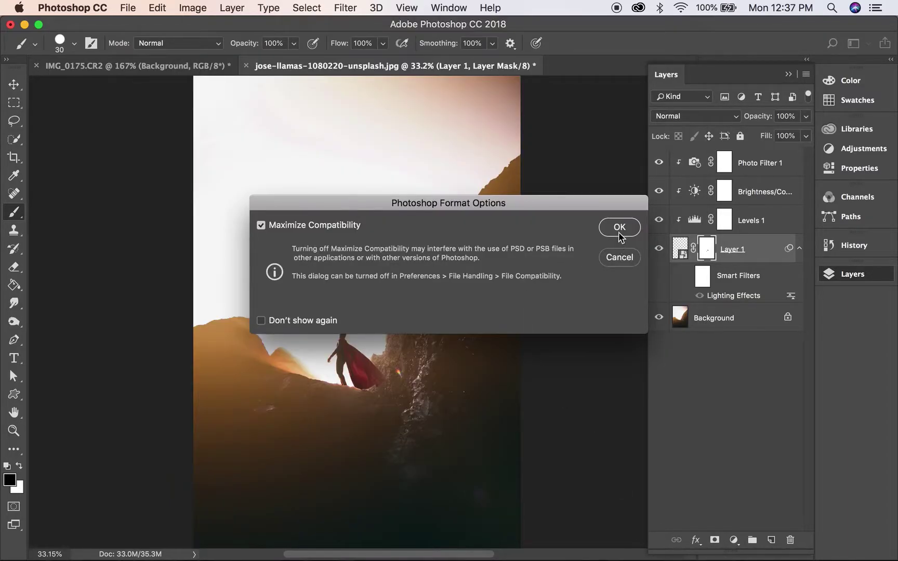